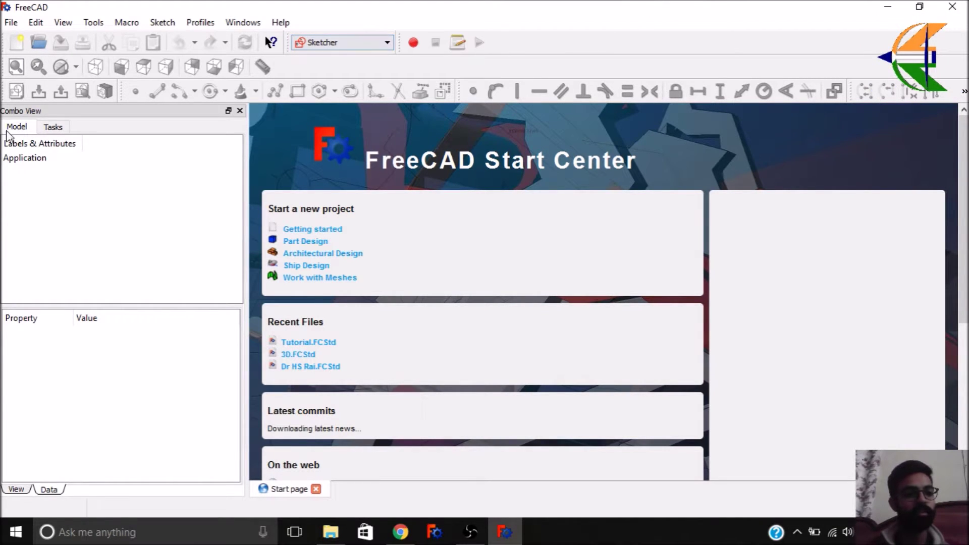
Create a new document and start a sketch on the XY plane in the Sketcher workbench
{"action": "left_click", "coordinate": [15, 48]}
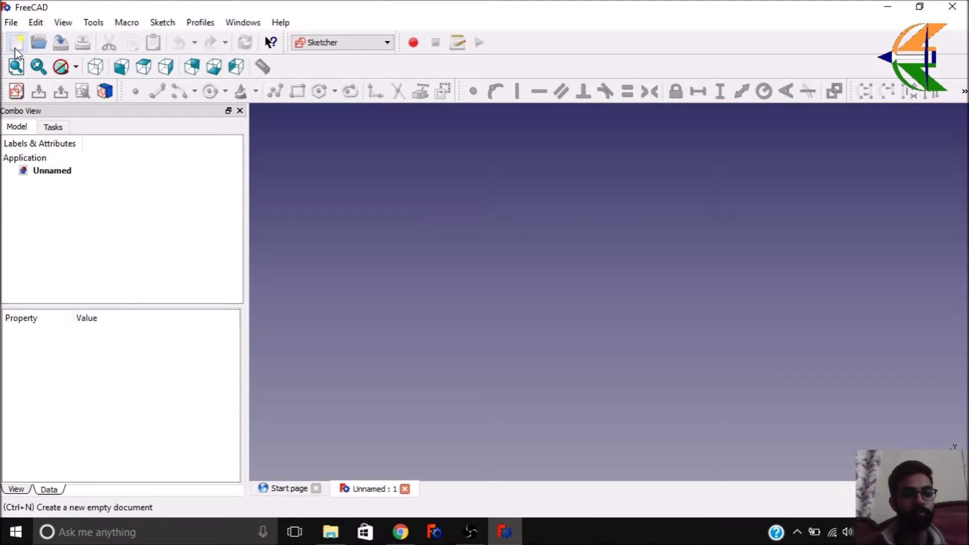
{"action": "left_click", "coordinate": [305, 45]}
{"action": "left_click", "coordinate": [334, 296]}
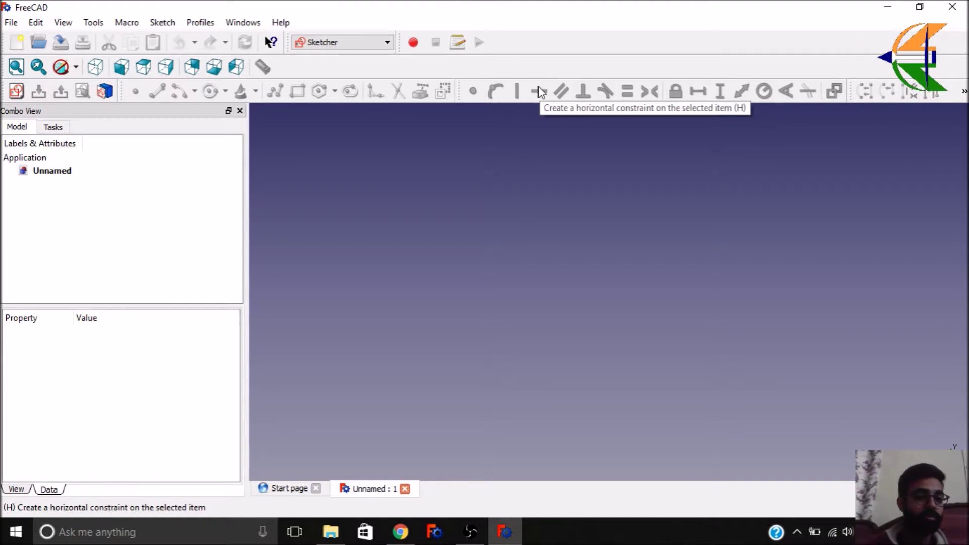
{"action": "left_click", "coordinate": [16, 91]}
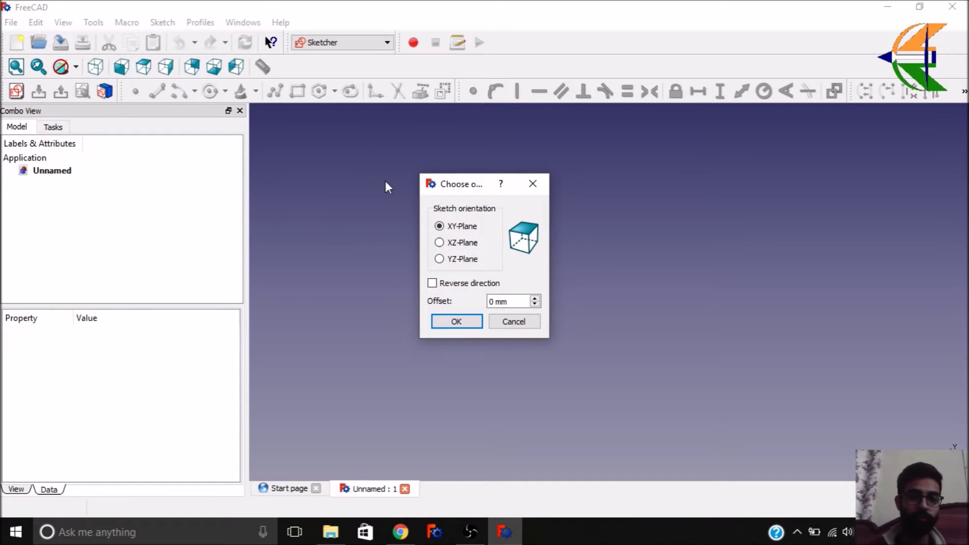
{"action": "left_click_drag", "start_coordinate": [419, 173], "coordinate": [357, 139]}
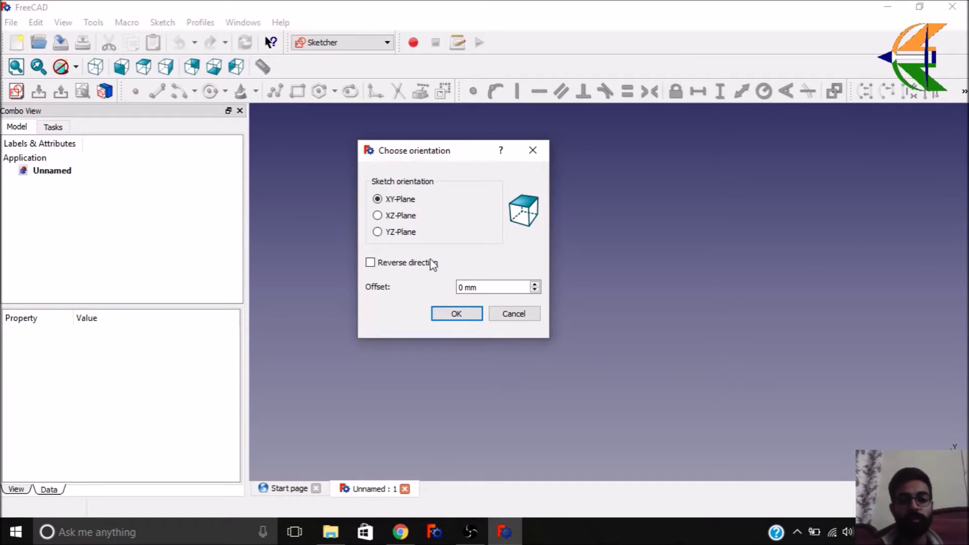
{"action": "left_click", "coordinate": [470, 314]}
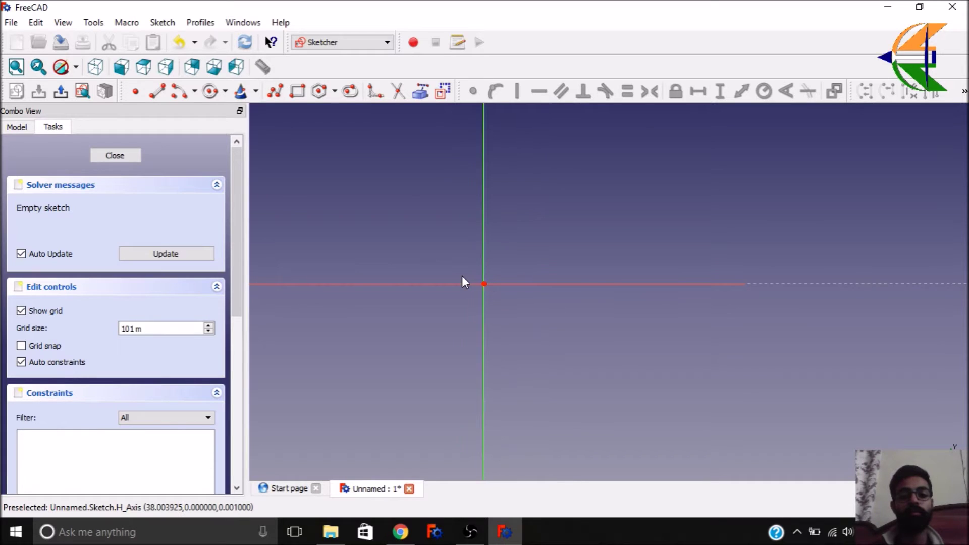
Draw a line rising to the right above the horizontal axis and crossing the vertical axis
{"action": "scroll", "coordinate": [505, 270], "scroll_direction": "down", "scroll_amount": 4}
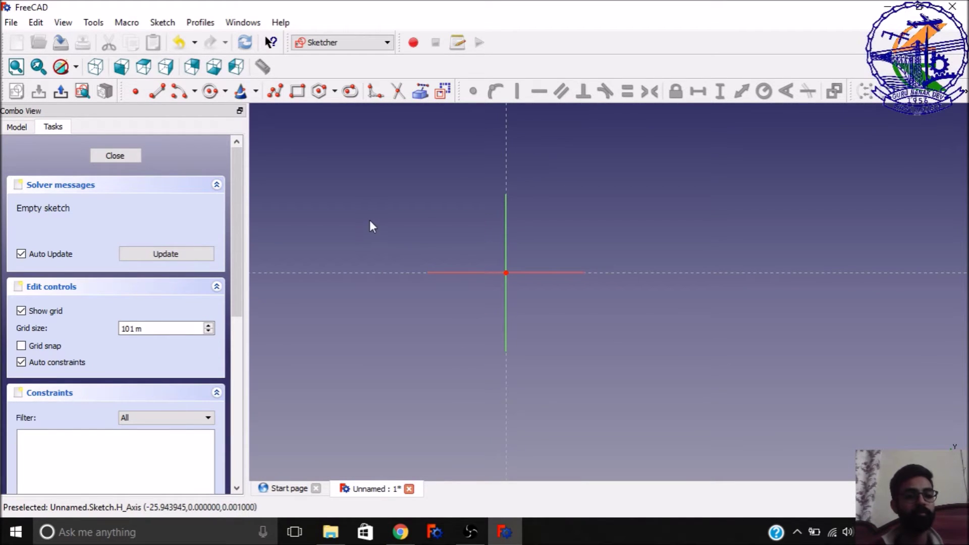
{"action": "left_click", "coordinate": [157, 93]}
{"action": "left_click", "coordinate": [365, 236]}
{"action": "left_click", "coordinate": [640, 150]}
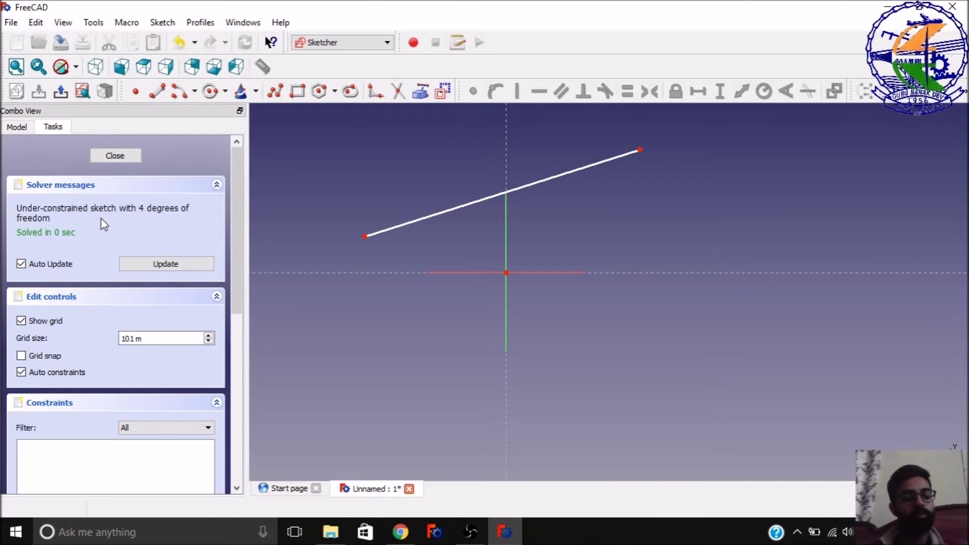
Reposition the line and its endpoints so that it lies entirely to the right of the vertical axis
{"action": "mouse_move", "coordinate": [404, 227]}
{"action": "left_mouse_down"}
{"action": "mouse_move", "coordinate": [504, 227]}
{"action": "mouse_move", "coordinate": [640, 207]}
{"action": "mouse_move", "coordinate": [460, 276]}
{"action": "mouse_move", "coordinate": [530, 201]}
{"action": "mouse_move", "coordinate": [597, 211]}
{"action": "left_mouse_up"}
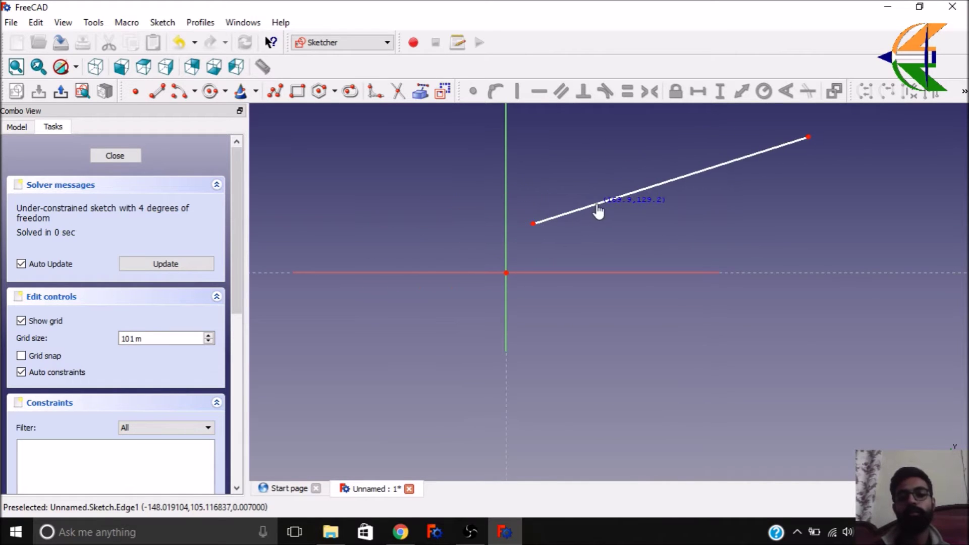
{"action": "left_click_drag", "start_coordinate": [538, 232], "coordinate": [489, 224]}
{"action": "left_click_drag", "start_coordinate": [613, 174], "coordinate": [653, 195]}
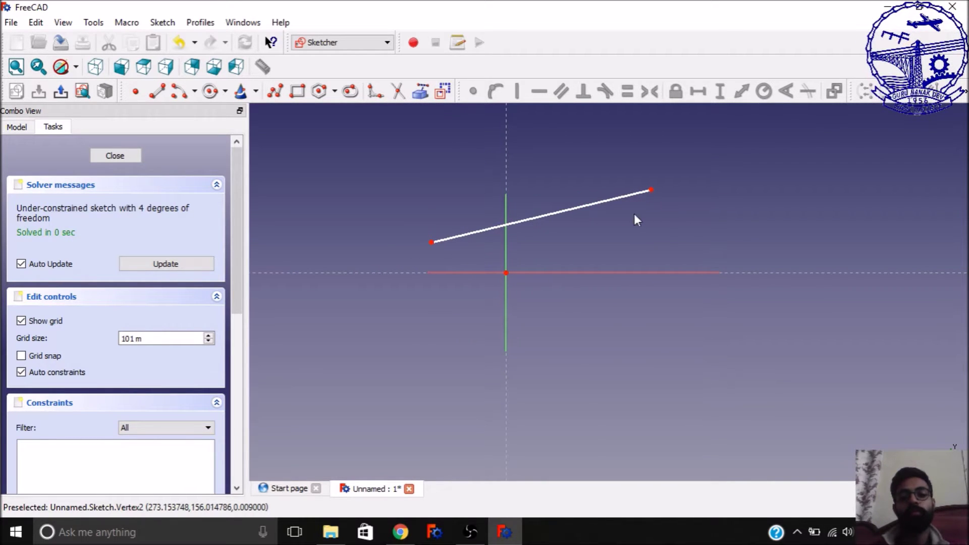
{"action": "scroll", "coordinate": [499, 216], "scroll_direction": "up", "scroll_amount": 2}
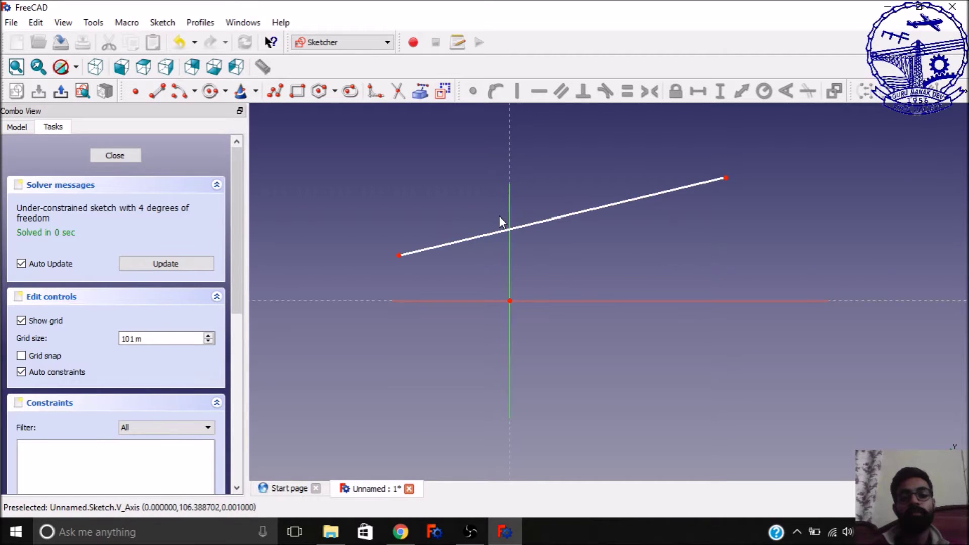
{"action": "left_click_drag", "start_coordinate": [548, 225], "coordinate": [704, 195]}
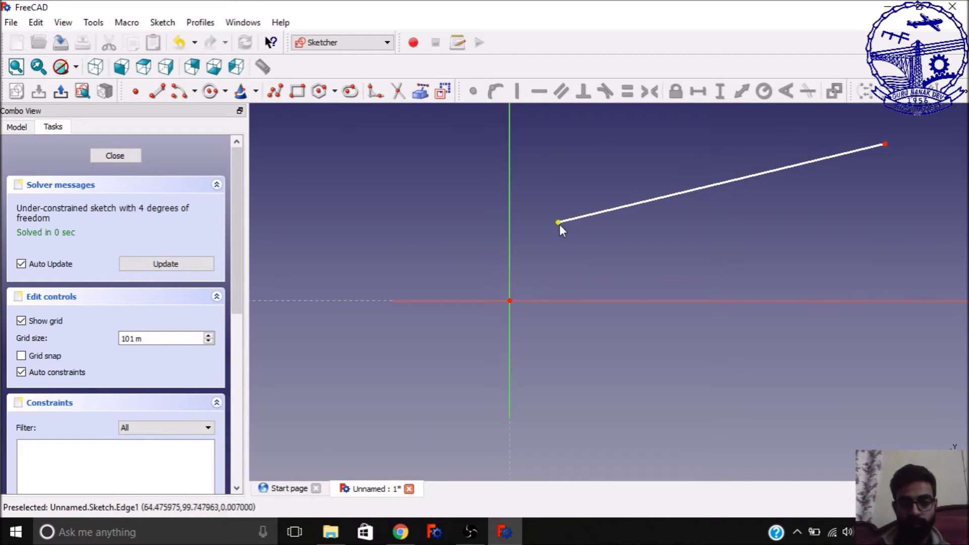
{"action": "left_click_drag", "start_coordinate": [558, 223], "coordinate": [590, 233]}
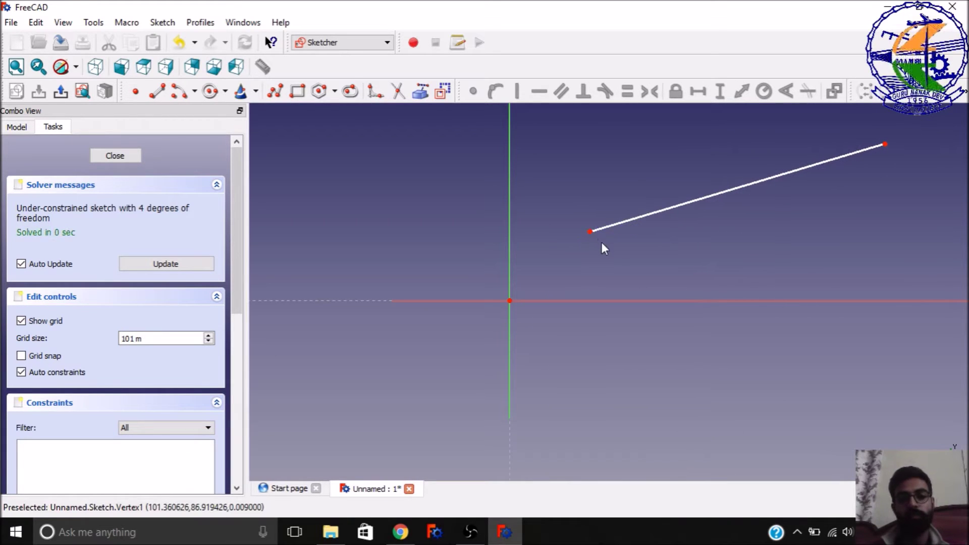
Make the line's lower left endpoint coincident with the sketch origin
{"action": "left_click", "coordinate": [590, 234]}
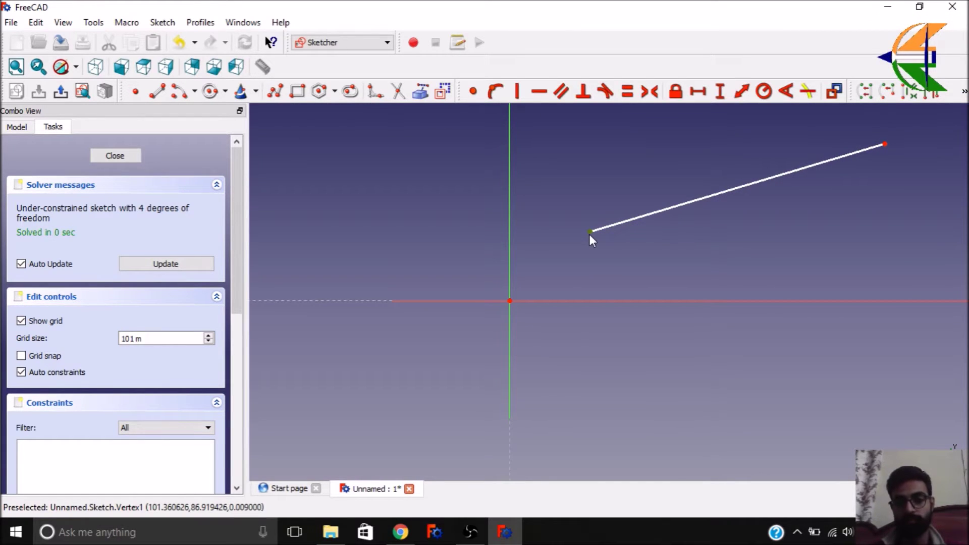
{"action": "left_click", "coordinate": [510, 300]}
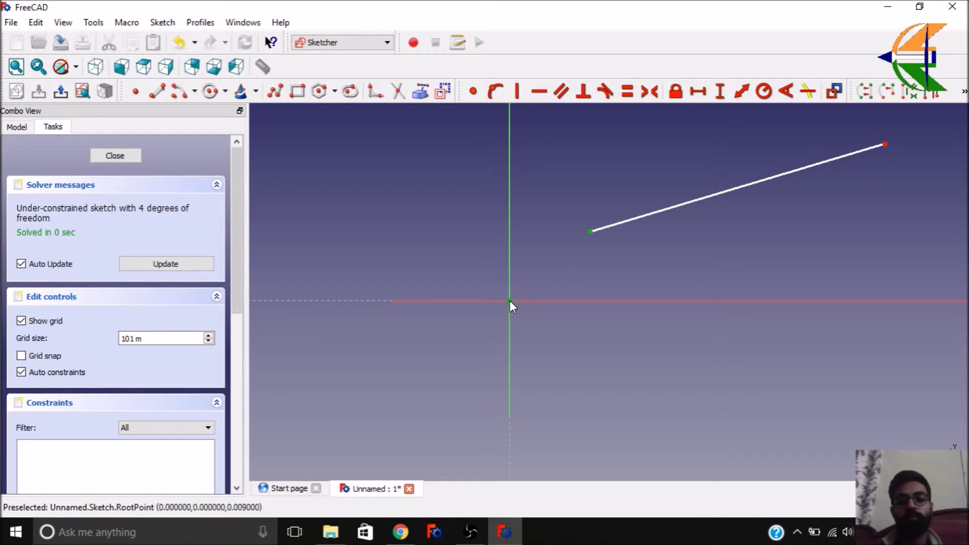
{"action": "left_click", "coordinate": [473, 92]}
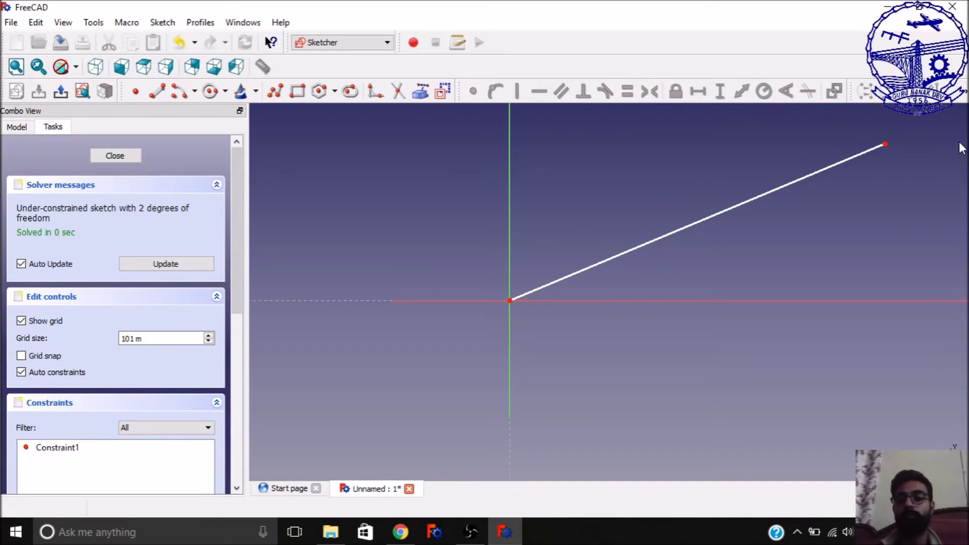
Constrain the line's free endpoint onto the horizontal axis and adjust the line's length along it to about 308 mm
{"action": "left_click_drag", "start_coordinate": [885, 144], "coordinate": [690, 211]}
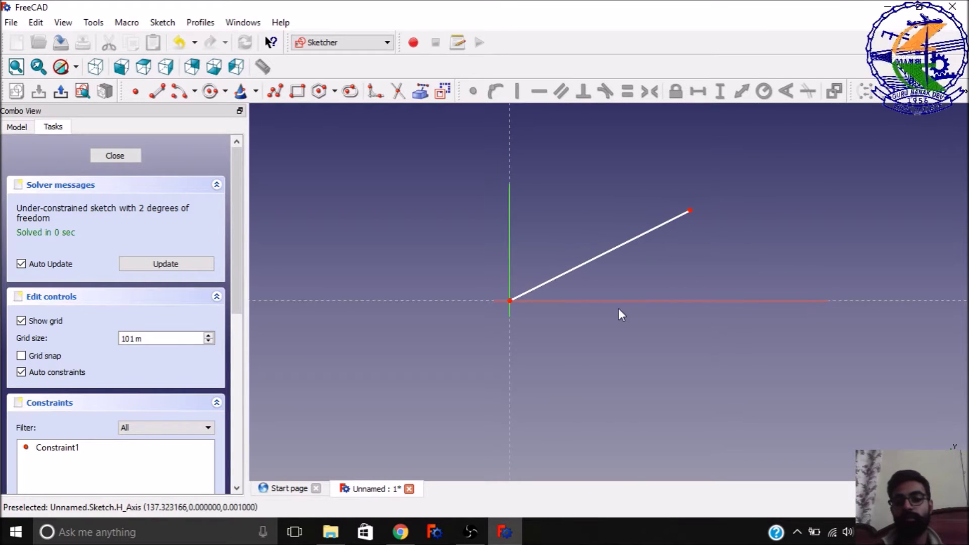
{"action": "left_click", "coordinate": [691, 212]}
{"action": "left_click", "coordinate": [693, 302]}
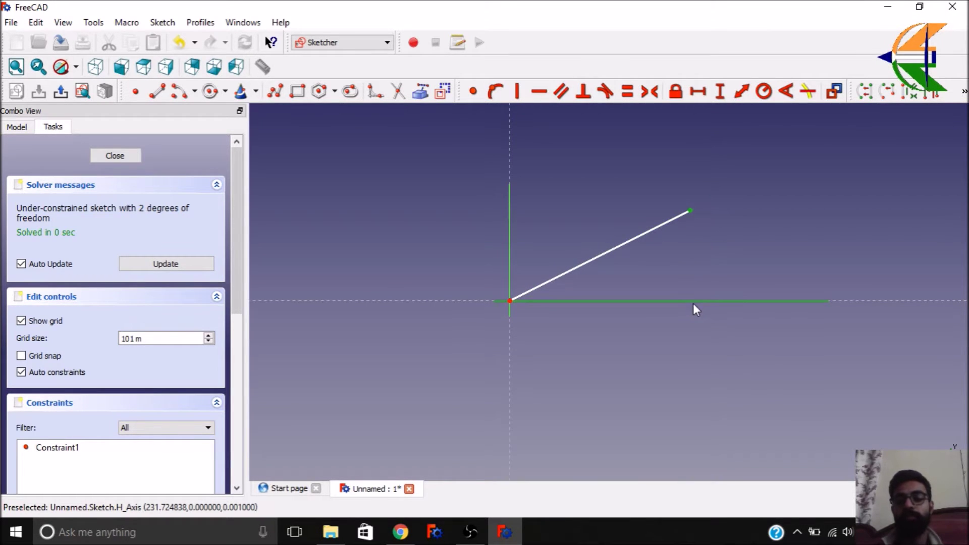
{"action": "left_click", "coordinate": [494, 93]}
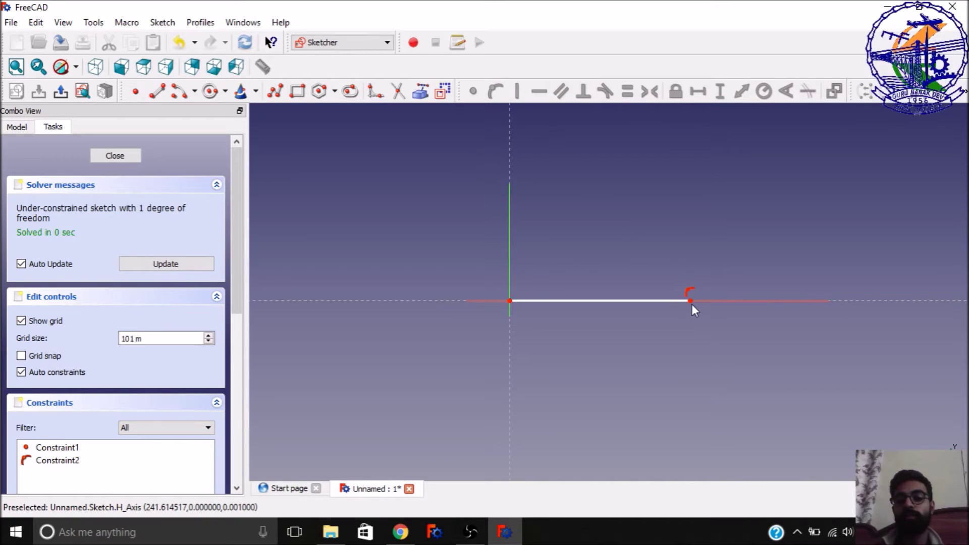
{"action": "left_click_drag", "start_coordinate": [692, 303], "coordinate": [756, 305]}
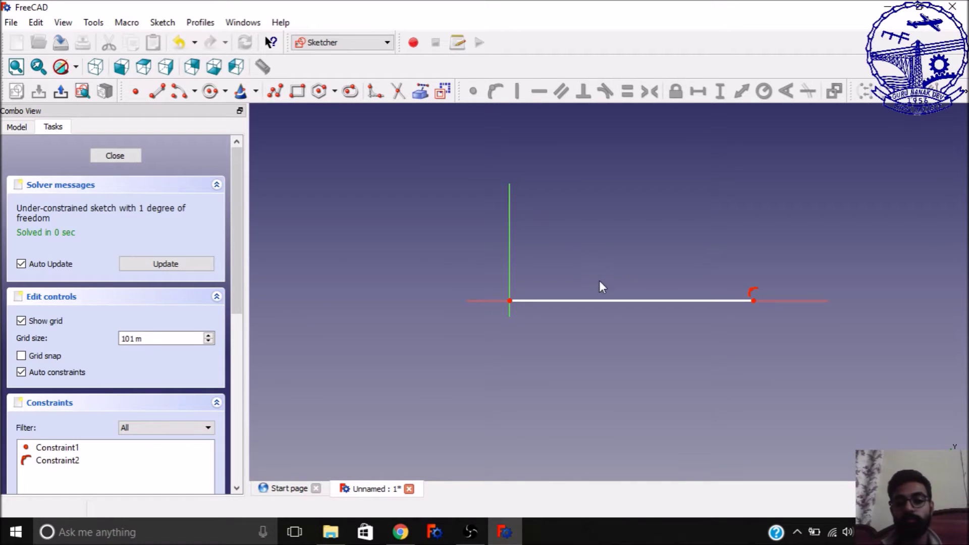
Add a distance constraint to the line and set its length to 200 mm
{"action": "left_click", "coordinate": [609, 301]}
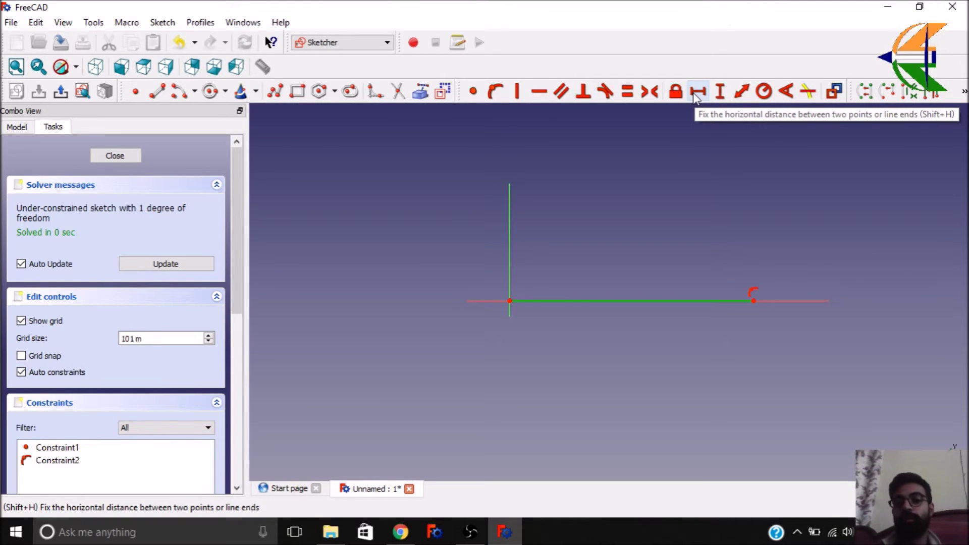
{"action": "left_click", "coordinate": [744, 94]}
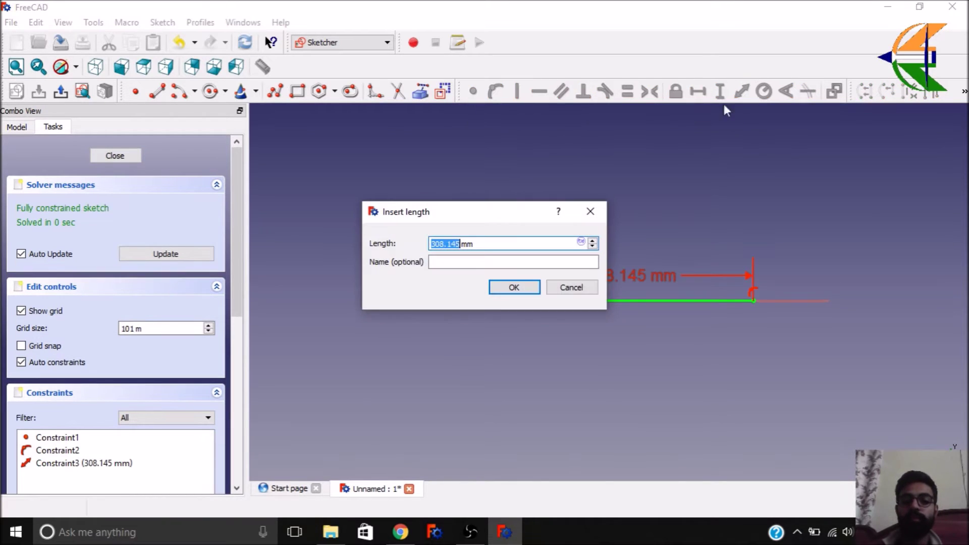
{"action": "left_click_drag", "start_coordinate": [505, 244], "coordinate": [420, 254]}
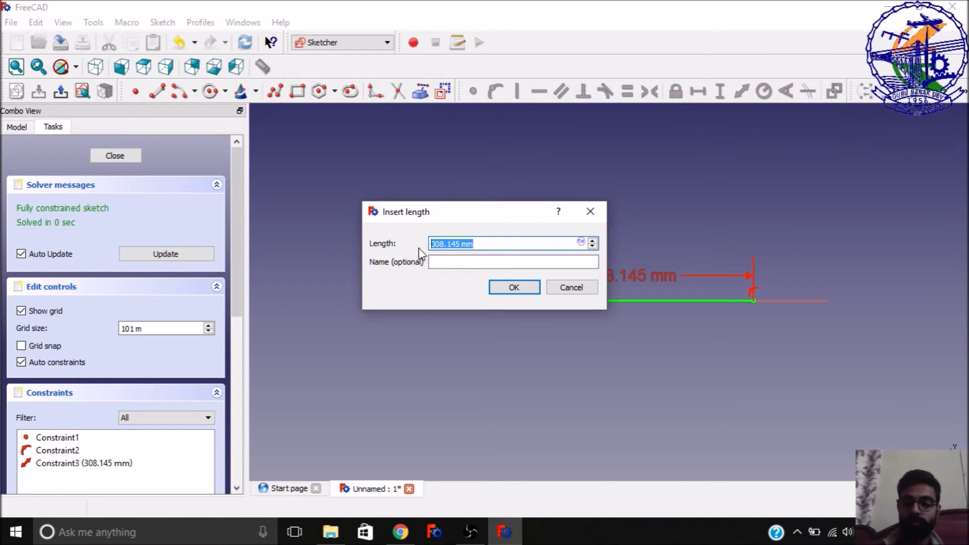
{"action": "type", "text": "200"}
{"action": "key", "text": "Return"}
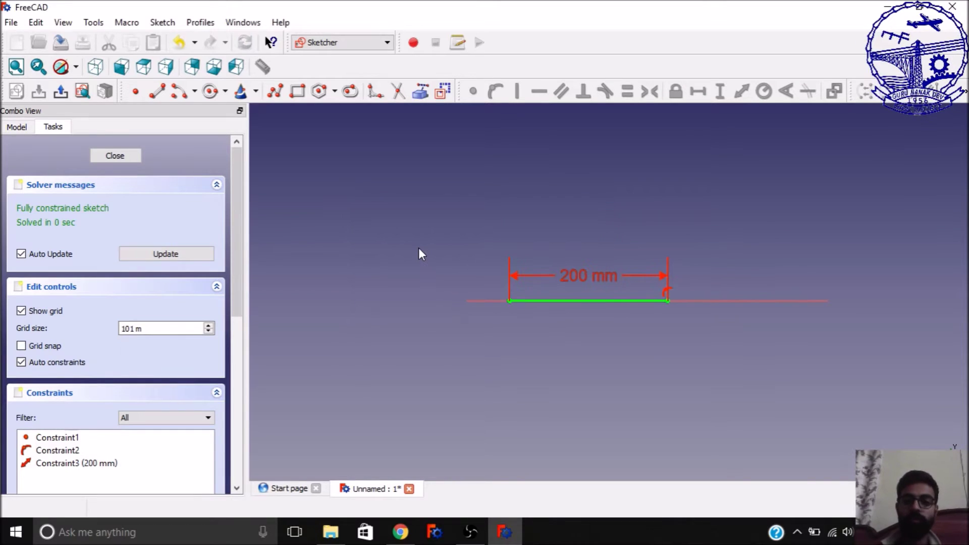
Name the line's 200 mm distance constraint "Length"
{"action": "double_click", "coordinate": [566, 278]}
{"action": "left_click", "coordinate": [530, 316]}
{"action": "type", "text": "Length"}
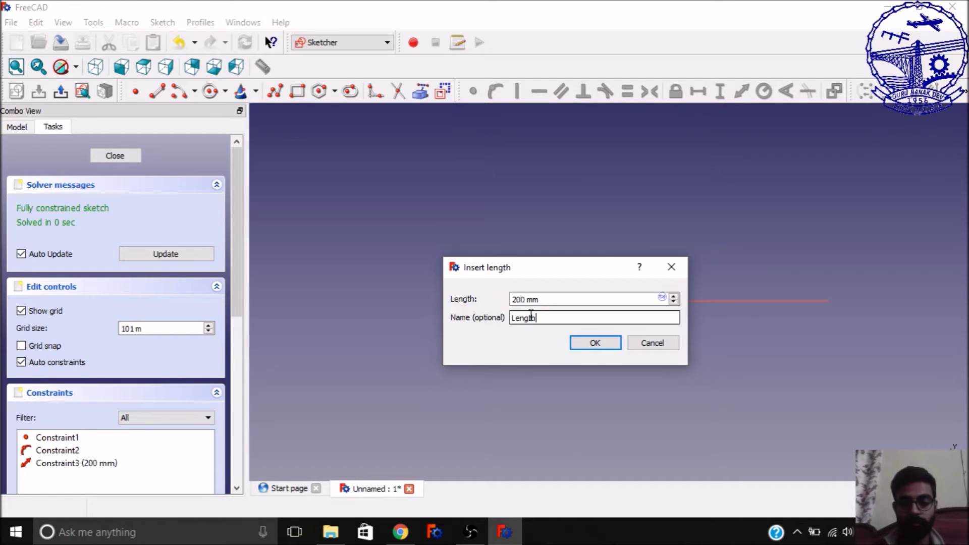
{"action": "key", "text": "Return"}
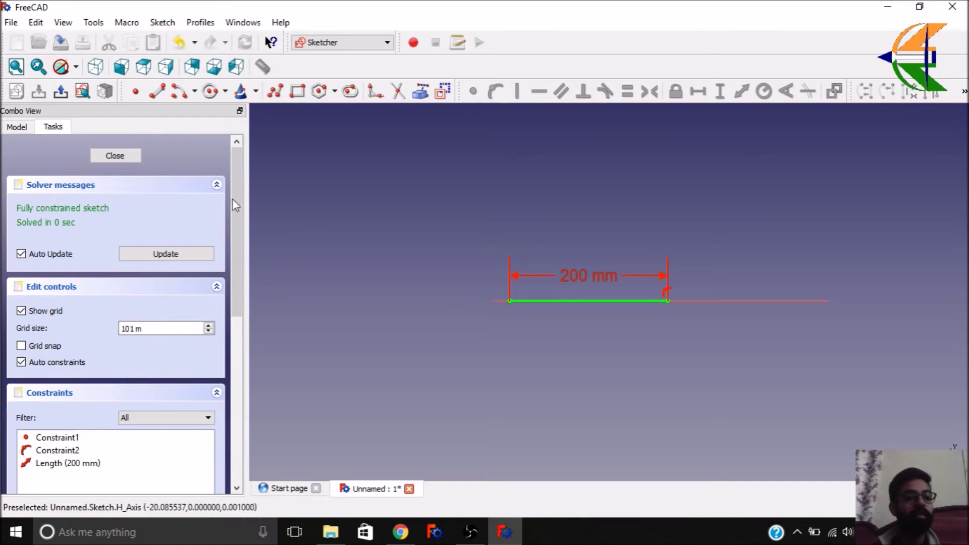
Draw a large center-and-endpoints arc centred on the origin, sweeping above the line from the far left to the upper right
{"action": "left_click", "coordinate": [194, 93]}
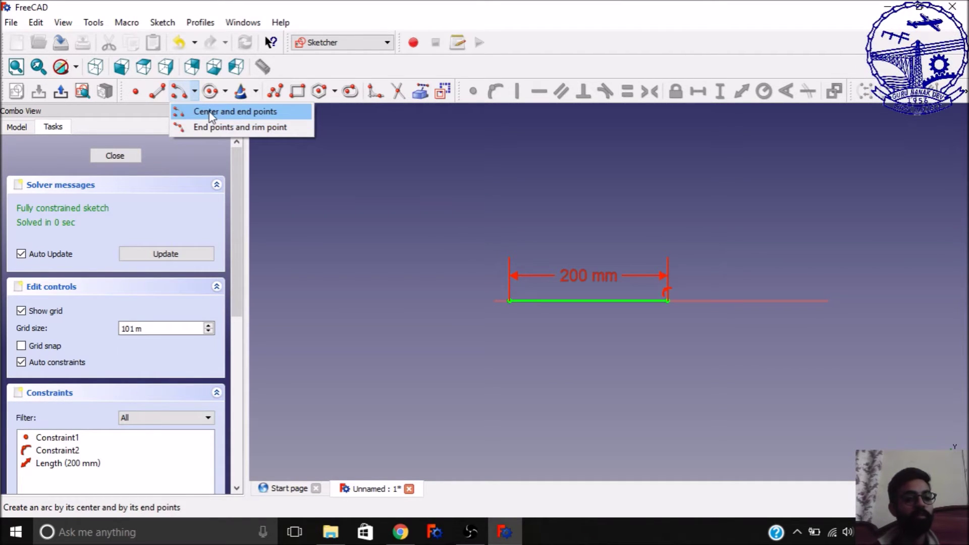
{"action": "left_click", "coordinate": [210, 112]}
{"action": "scroll", "coordinate": [507, 281], "scroll_direction": "up", "scroll_amount": 4}
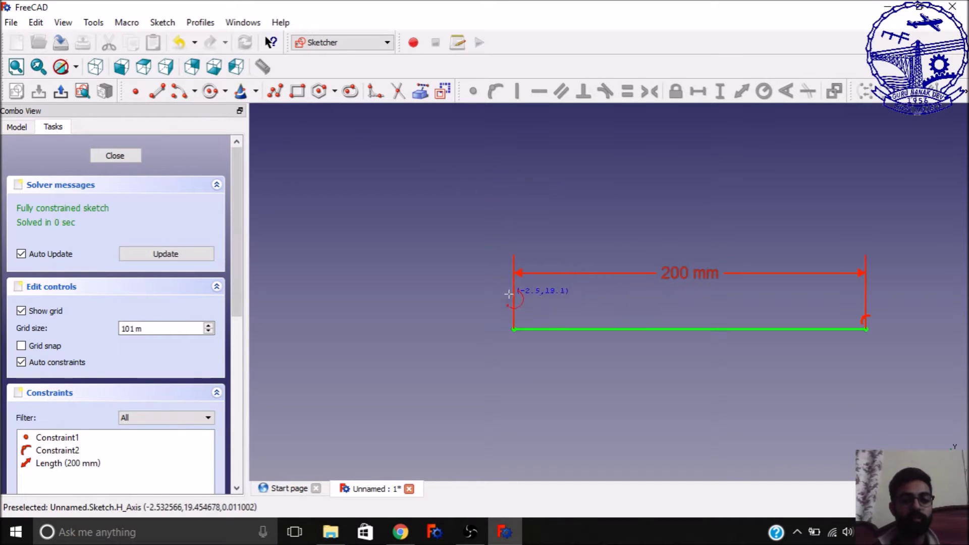
{"action": "left_click", "coordinate": [513, 328]}
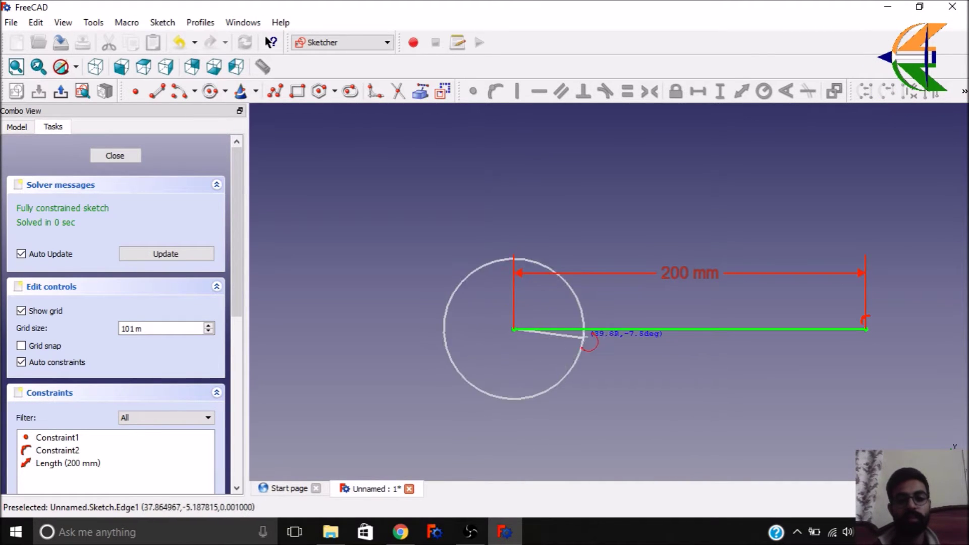
{"action": "scroll", "coordinate": [565, 327], "scroll_direction": "down", "scroll_amount": 3}
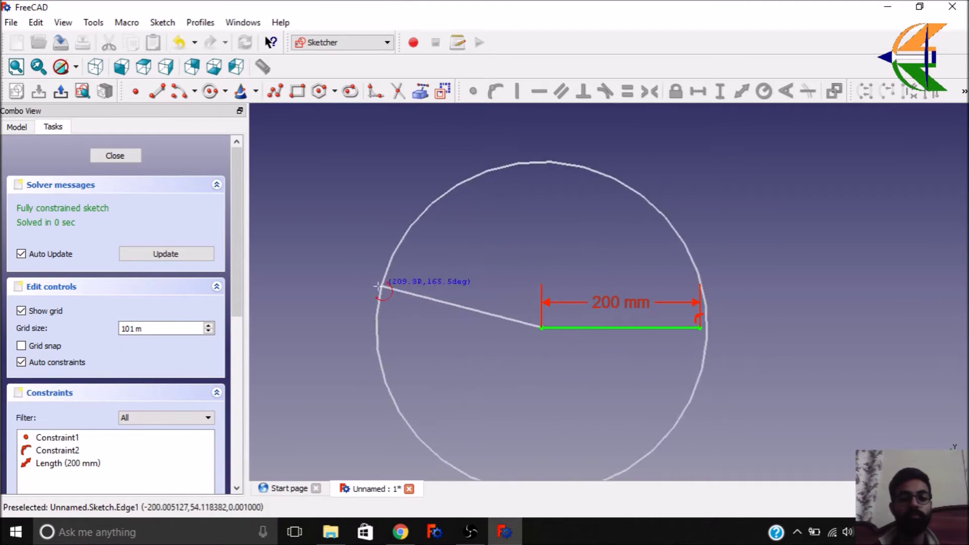
{"action": "left_click", "coordinate": [309, 331]}
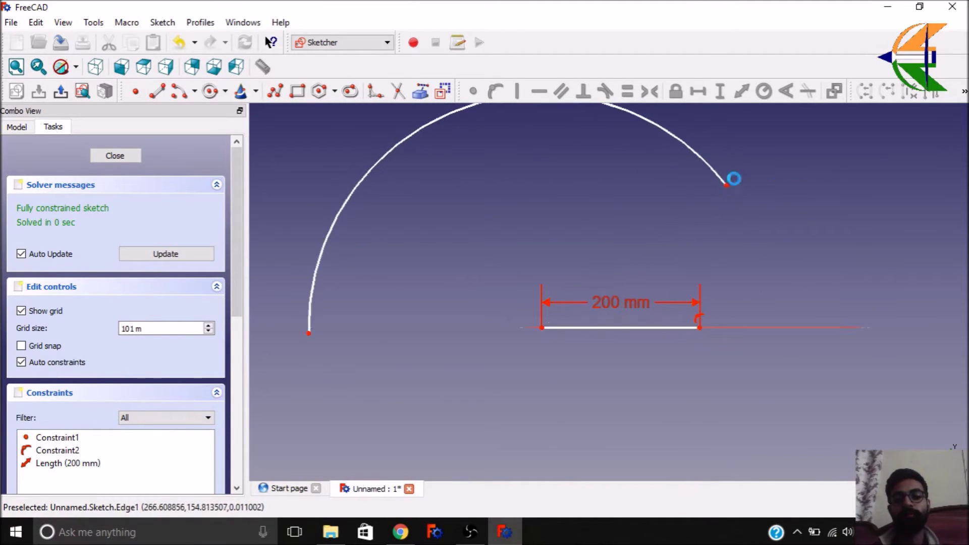
{"action": "left_click", "coordinate": [727, 185]}
{"action": "right_click", "coordinate": [468, 238]}
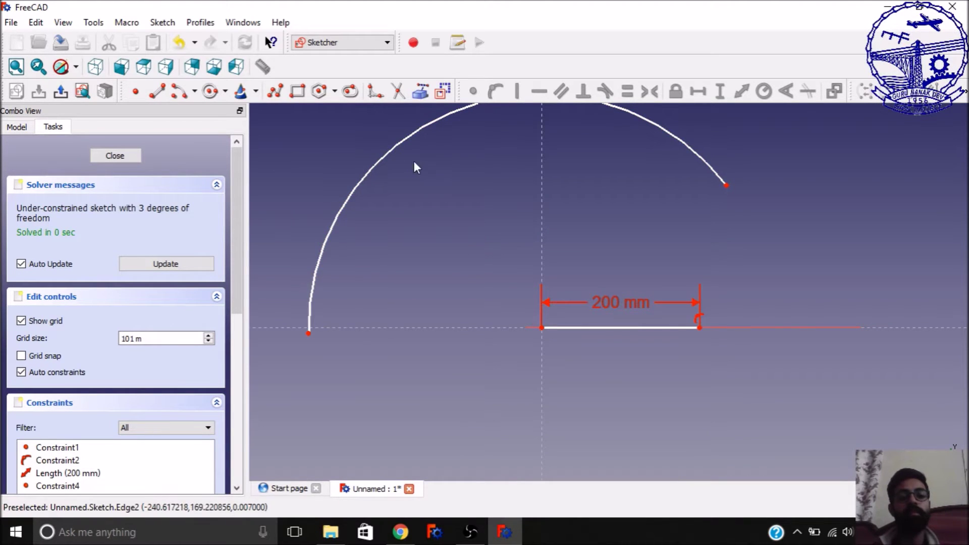
Shrink the arc around the origin and raise its left endpoint above the horizontal axis, to about (-98, 43)
{"action": "left_click_drag", "start_coordinate": [417, 133], "coordinate": [423, 208]}
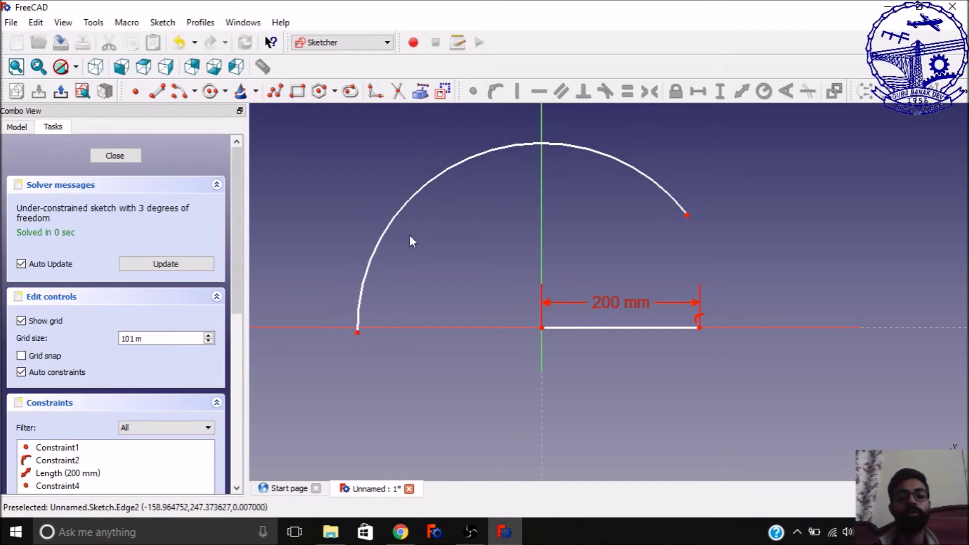
{"action": "left_click_drag", "start_coordinate": [360, 306], "coordinate": [386, 260]}
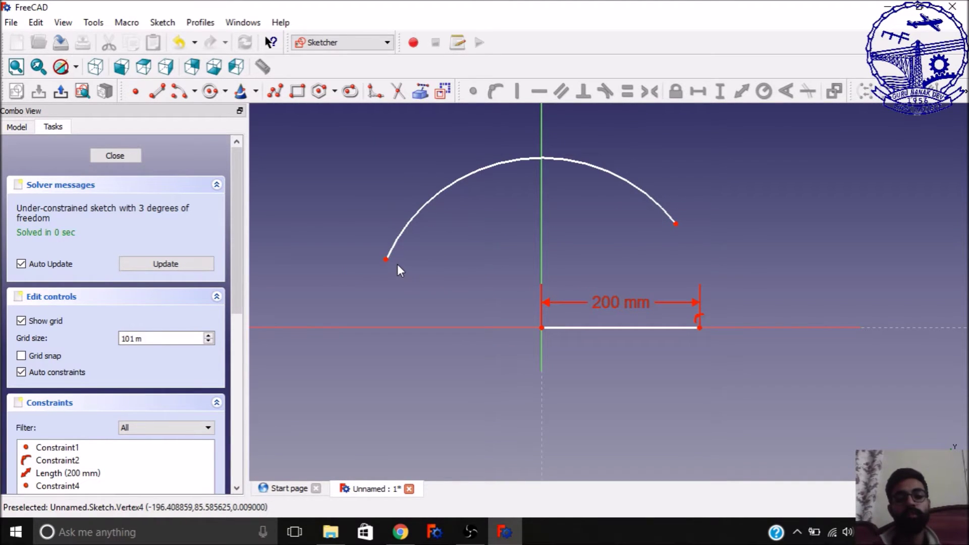
{"action": "left_click_drag", "start_coordinate": [508, 162], "coordinate": [490, 295]}
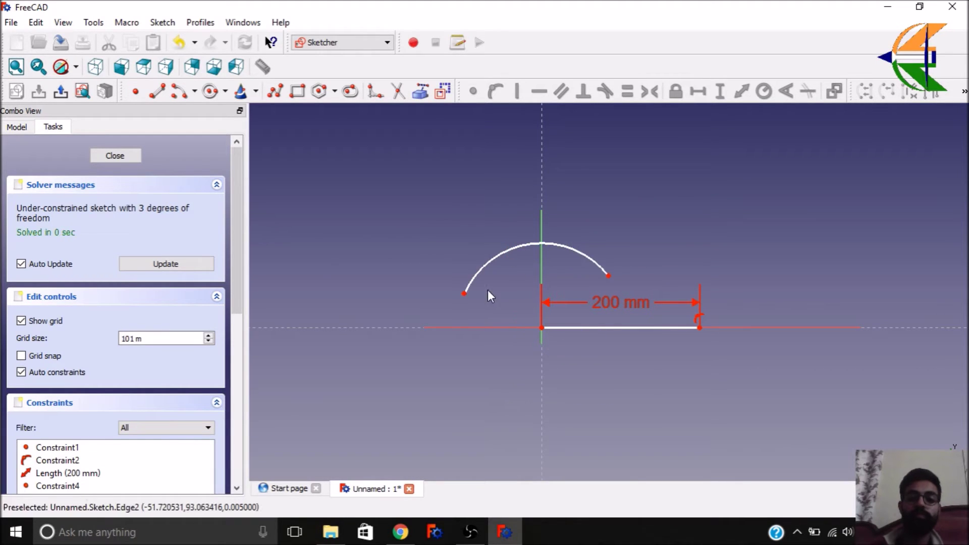
{"action": "left_click", "coordinate": [465, 294]}
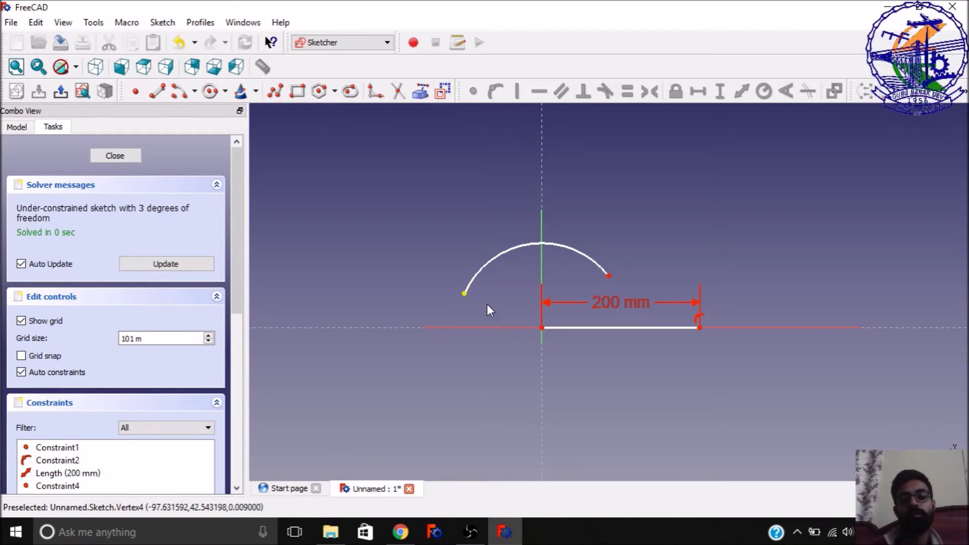
Try to make the arc's left endpoint coincident with the origin, and enlarge the arc around its centre
{"action": "left_click", "coordinate": [544, 328]}
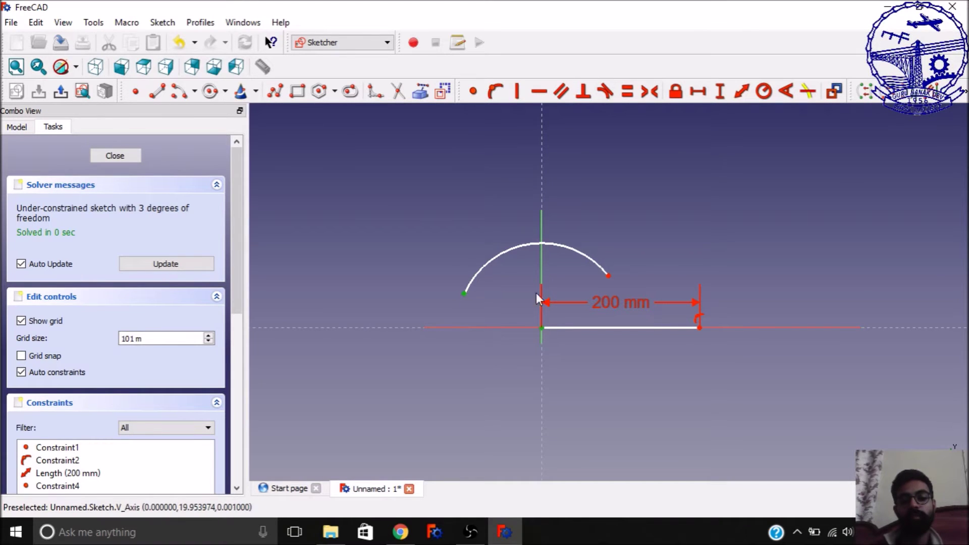
{"action": "left_click", "coordinate": [474, 95]}
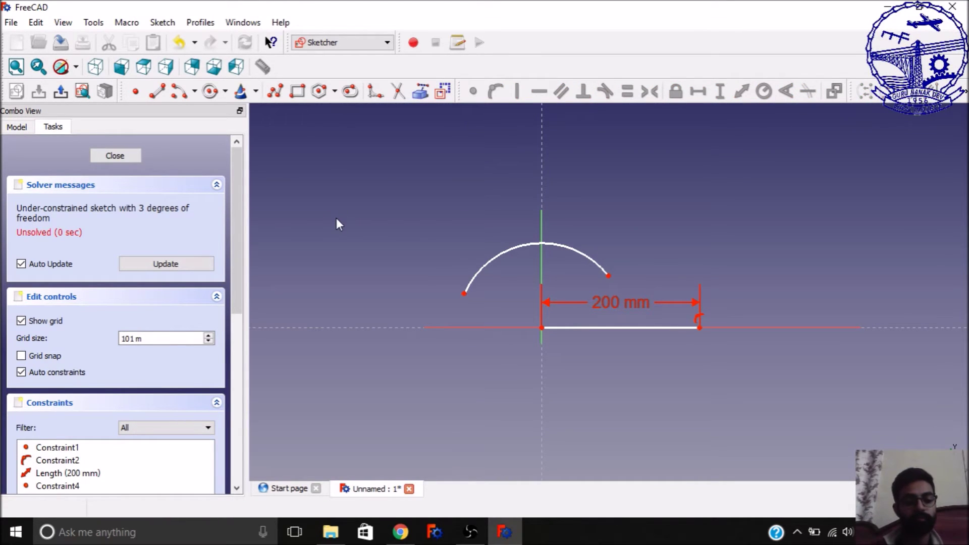
{"action": "left_click_drag", "start_coordinate": [491, 262], "coordinate": [602, 386]}
{"action": "left_click_drag", "start_coordinate": [548, 284], "coordinate": [500, 205]}
Constrain the arc's left endpoint onto the horizontal axis and move its other endpoint to about (72, 184)
{"action": "left_click", "coordinate": [418, 274]}
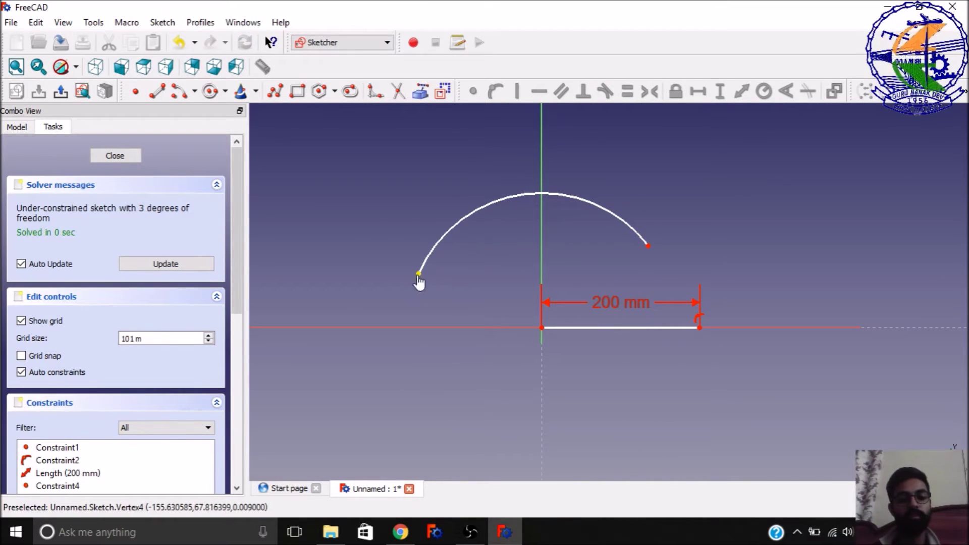
{"action": "left_click", "coordinate": [413, 327]}
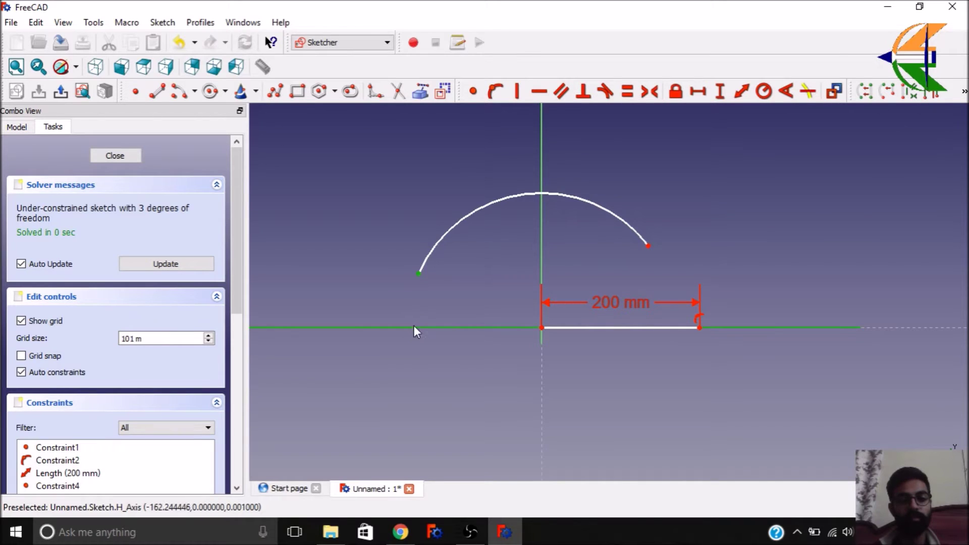
{"action": "left_click", "coordinate": [492, 93]}
{"action": "left_click_drag", "start_coordinate": [648, 246], "coordinate": [599, 181]}
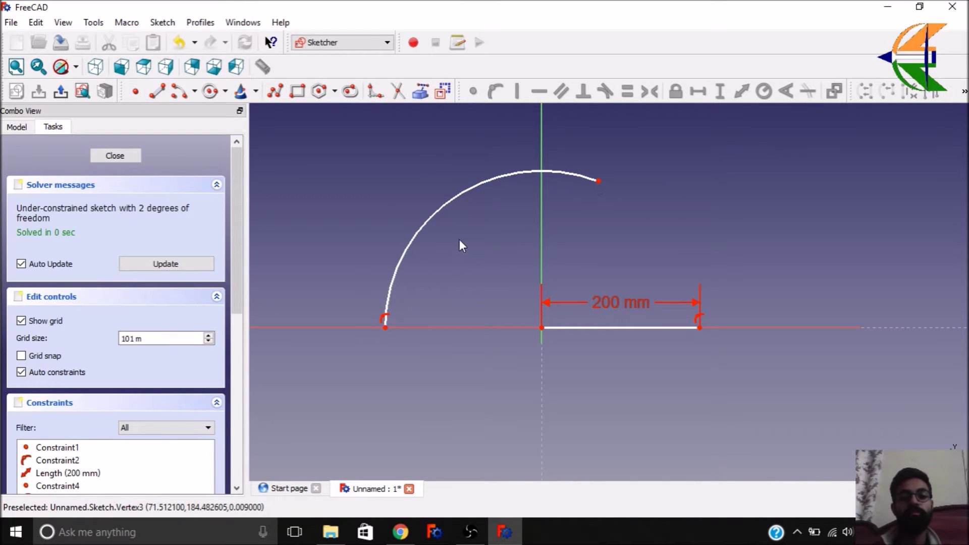
Add a radius constraint to the arc and set it to 200 mm
{"action": "left_click", "coordinate": [445, 203]}
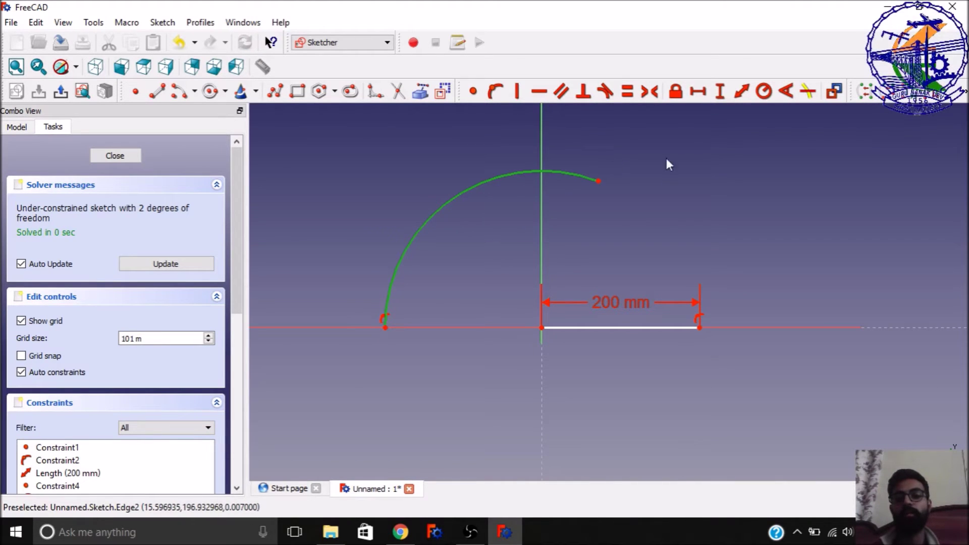
{"action": "left_click", "coordinate": [764, 92]}
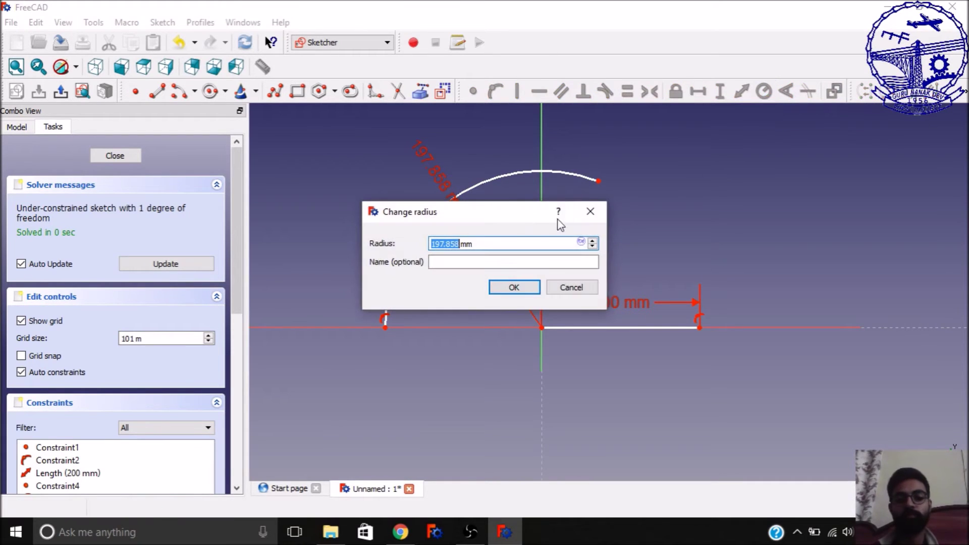
{"action": "right_click", "coordinate": [370, 247]}
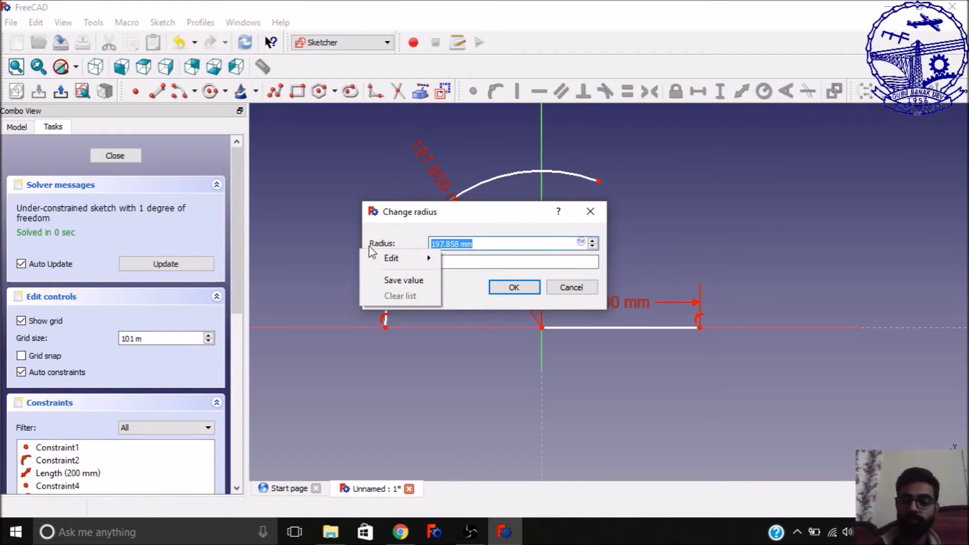
{"action": "left_click", "coordinate": [495, 246]}
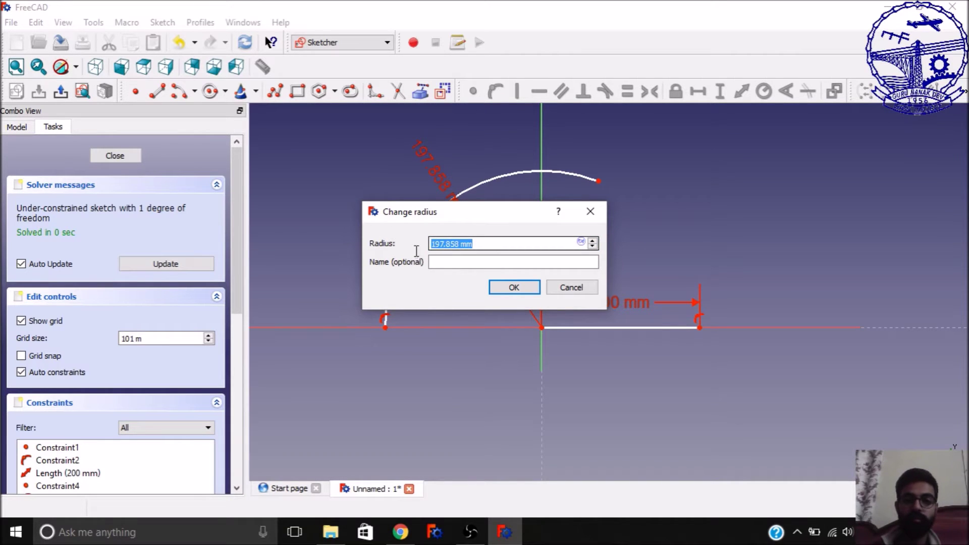
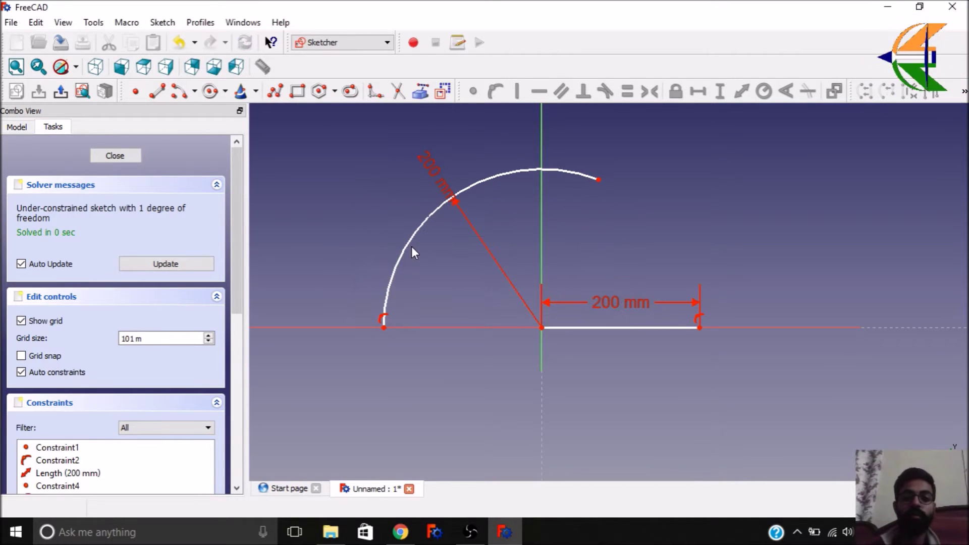
Move the arc's free endpoint to about (145, 138) and constrain the vertical distance between the arc's endpoints to 200 mm
{"action": "left_click_drag", "start_coordinate": [600, 186], "coordinate": [655, 220]}
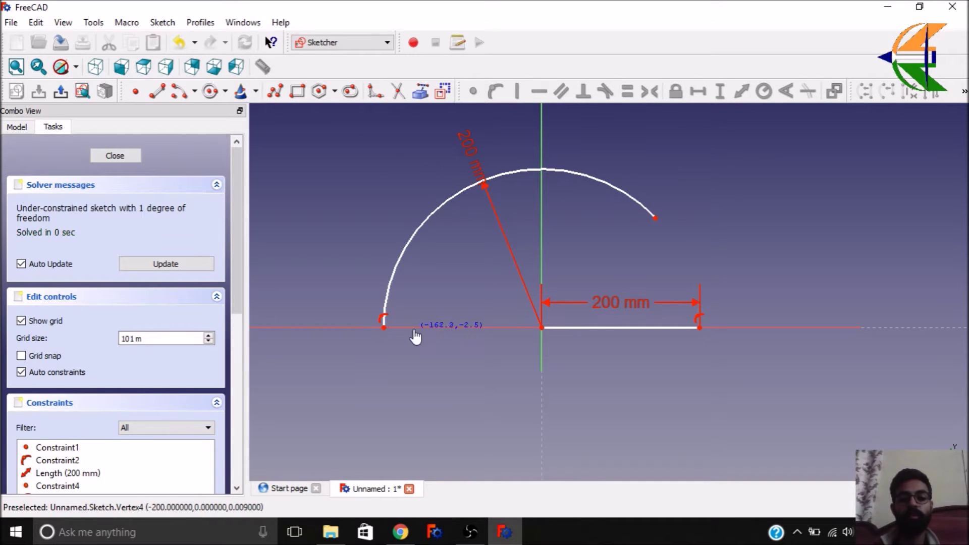
{"action": "left_click_drag", "start_coordinate": [658, 225], "coordinate": [576, 292]}
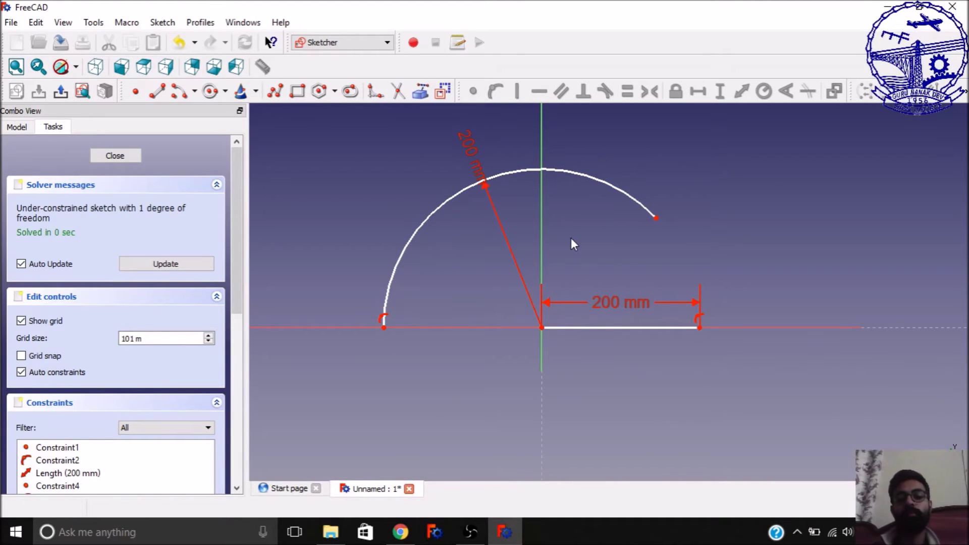
{"action": "left_click", "coordinate": [384, 329]}
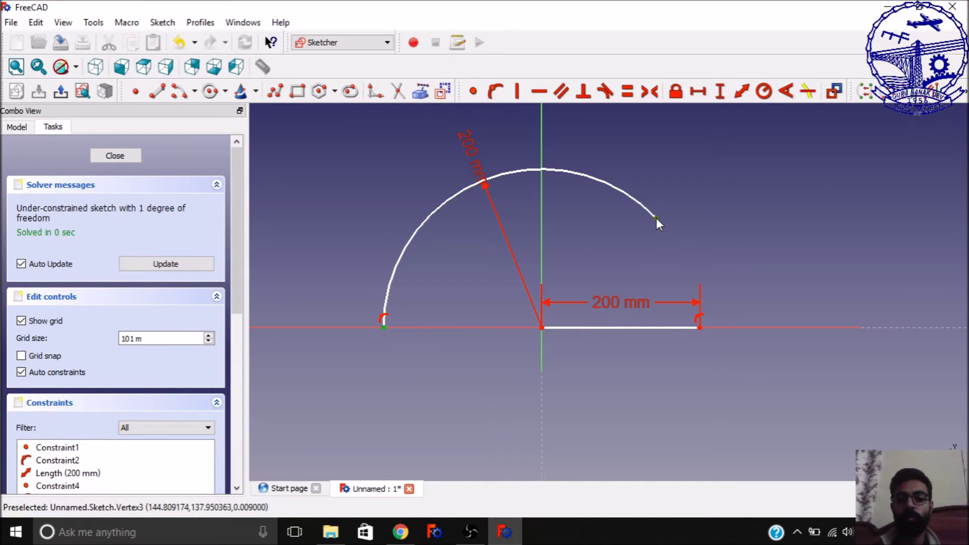
{"action": "left_click", "coordinate": [715, 96]}
{"action": "type", "text": "2"}
{"action": "key", "text": "Return"}
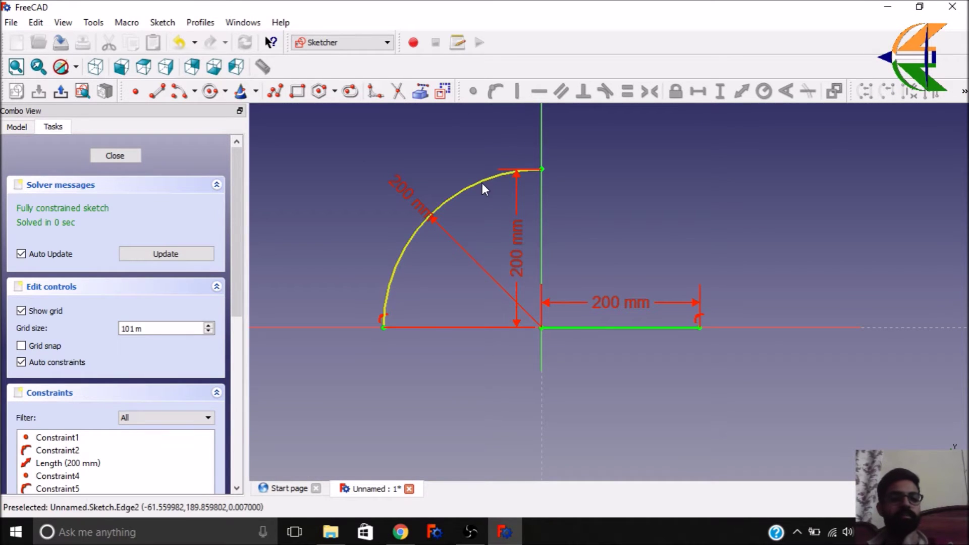
Draw an open three-segment polyline above and to the right of the 200 mm line, with a first segment about 400 mm long
{"action": "left_click", "coordinate": [275, 91]}
{"action": "scroll", "coordinate": [406, 349], "scroll_direction": "down", "scroll_amount": 4}
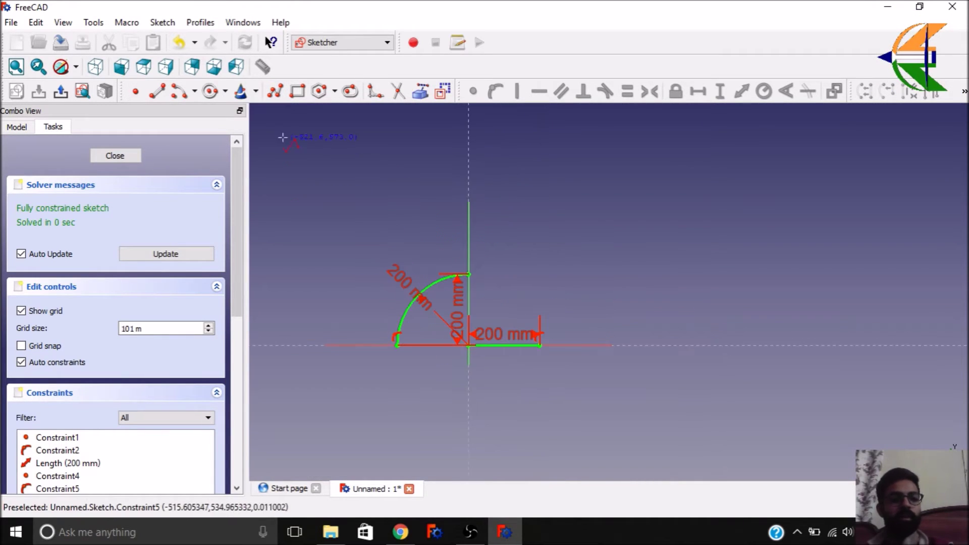
{"action": "left_click", "coordinate": [275, 93]}
{"action": "left_click", "coordinate": [635, 301]}
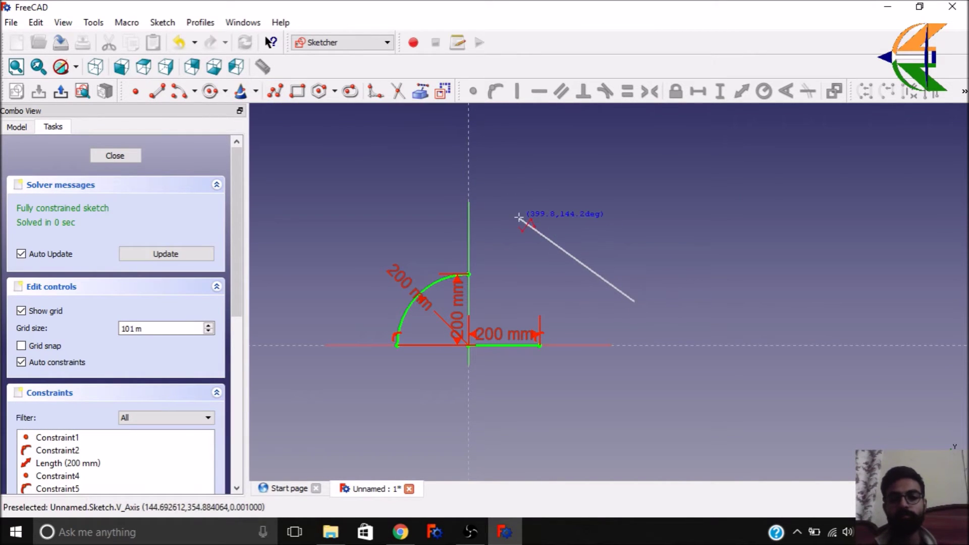
{"action": "left_click", "coordinate": [519, 218]}
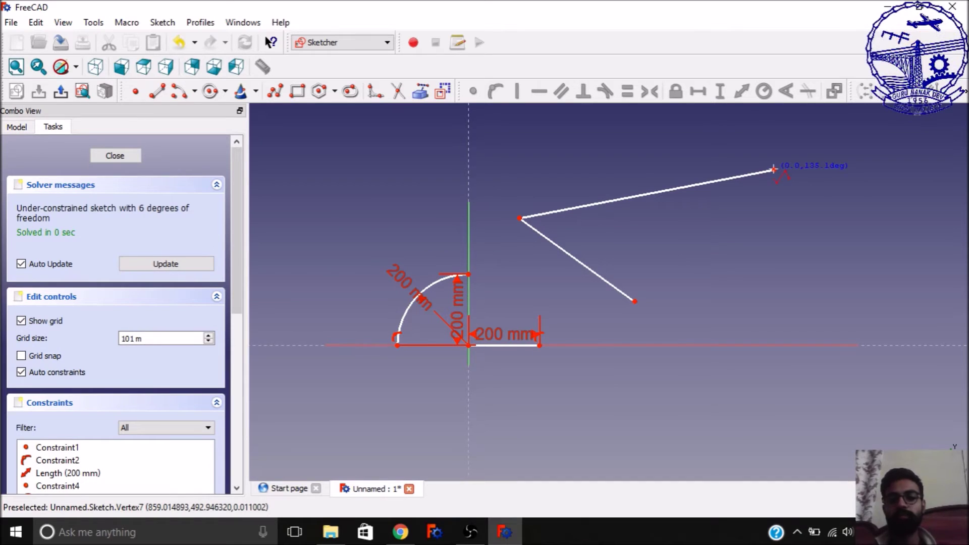
{"action": "left_click", "coordinate": [868, 233]}
{"action": "right_click", "coordinate": [819, 248]}
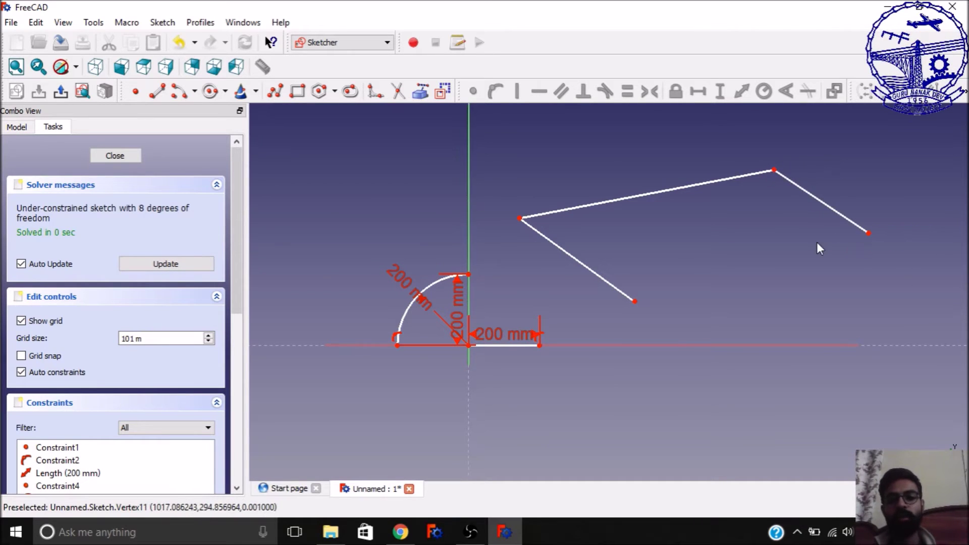
Shift the polyline's first segment down, move its upper corner to about (825, 515), and constrain the first segment horizontal
{"action": "left_click_drag", "start_coordinate": [567, 252], "coordinate": [561, 273]}
{"action": "mouse_move", "coordinate": [775, 171]}
{"action": "left_mouse_down"}
{"action": "mouse_move", "coordinate": [762, 303]}
{"action": "mouse_move", "coordinate": [764, 170]}
{"action": "left_mouse_up"}
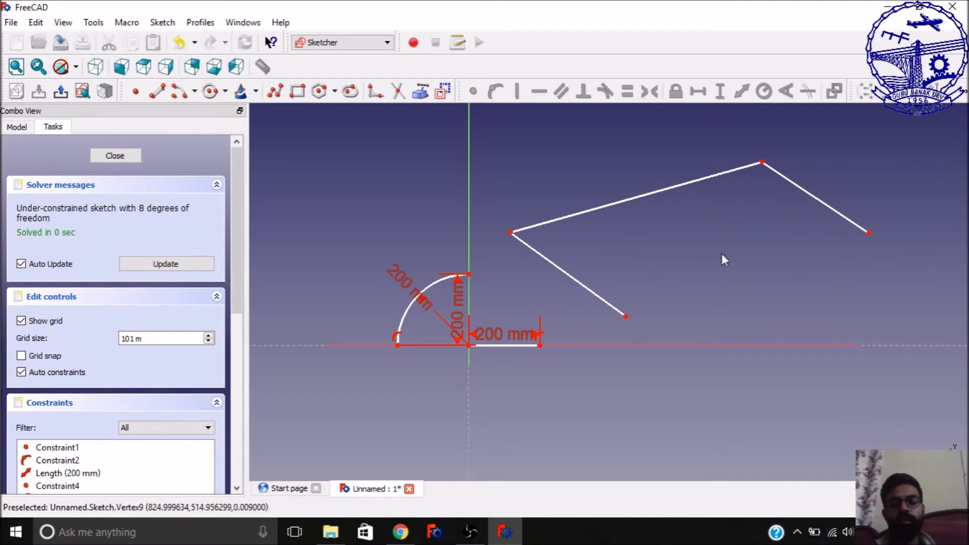
{"action": "scroll", "coordinate": [658, 305], "scroll_direction": "down", "scroll_amount": 2}
{"action": "scroll", "coordinate": [569, 295], "scroll_direction": "up", "scroll_amount": 3}
{"action": "left_click", "coordinate": [648, 255]}
{"action": "scroll", "coordinate": [529, 266], "scroll_direction": "down", "scroll_amount": 1}
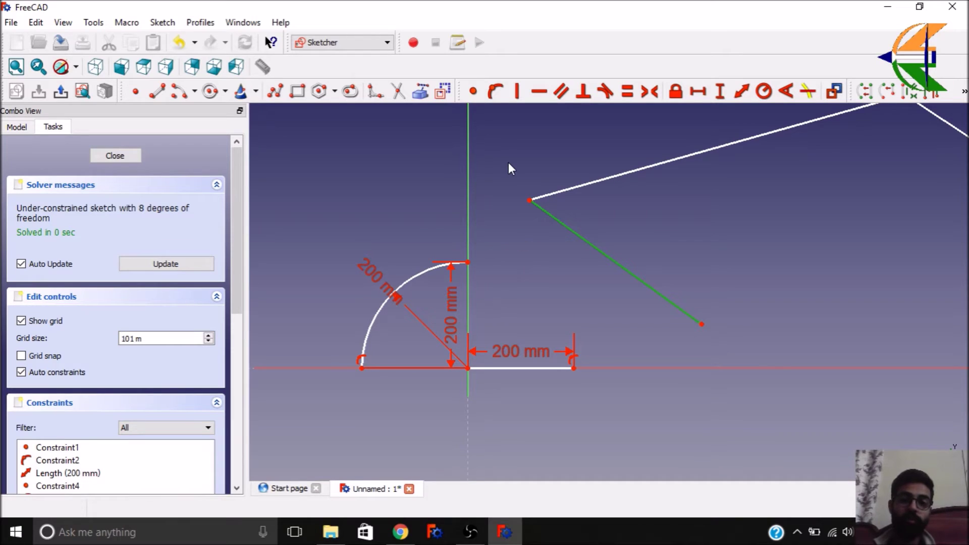
{"action": "left_click", "coordinate": [536, 92]}
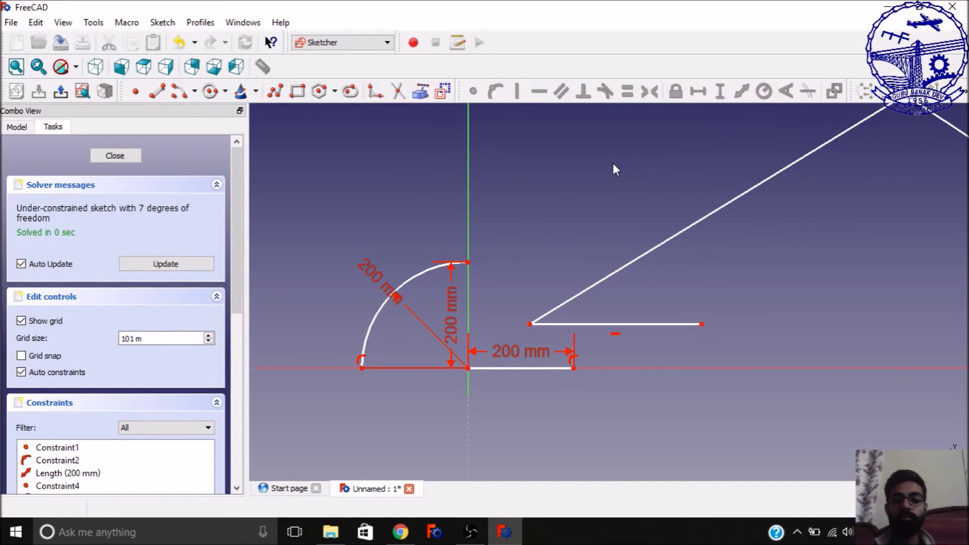
Move the horizontal polyline segment to the right and slightly upward, away from the vertical axis
{"action": "scroll", "coordinate": [613, 163], "scroll_direction": "down", "scroll_amount": 2}
{"action": "scroll", "coordinate": [625, 247], "scroll_direction": "up", "scroll_amount": 2}
{"action": "mouse_move", "coordinate": [623, 281]}
{"action": "left_mouse_down"}
{"action": "mouse_move", "coordinate": [721, 279]}
{"action": "mouse_move", "coordinate": [624, 272]}
{"action": "mouse_move", "coordinate": [685, 275]}
{"action": "left_mouse_up"}
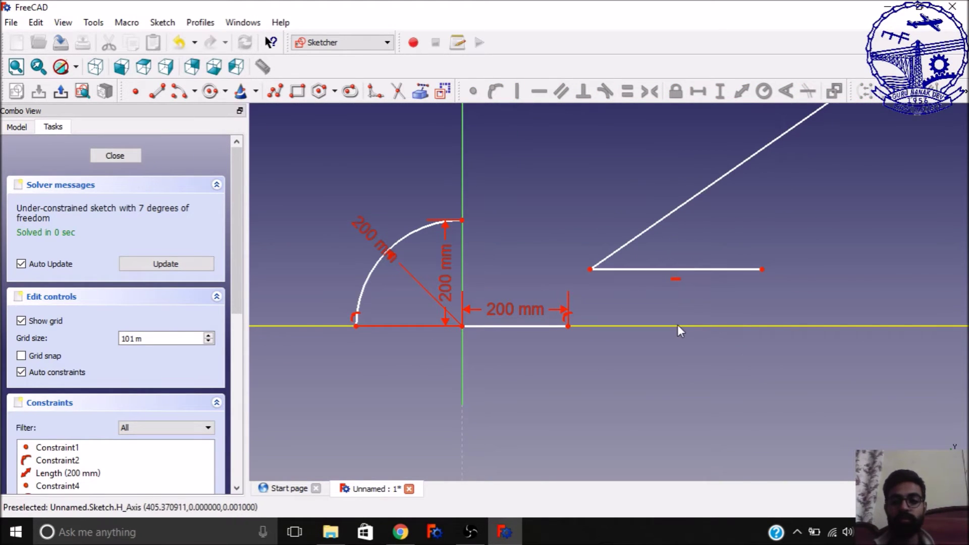
Locate the polyline segment's horizontal constraint in the sketch's constraints and examine the sketch's list of elements
{"action": "left_click", "coordinate": [675, 279]}
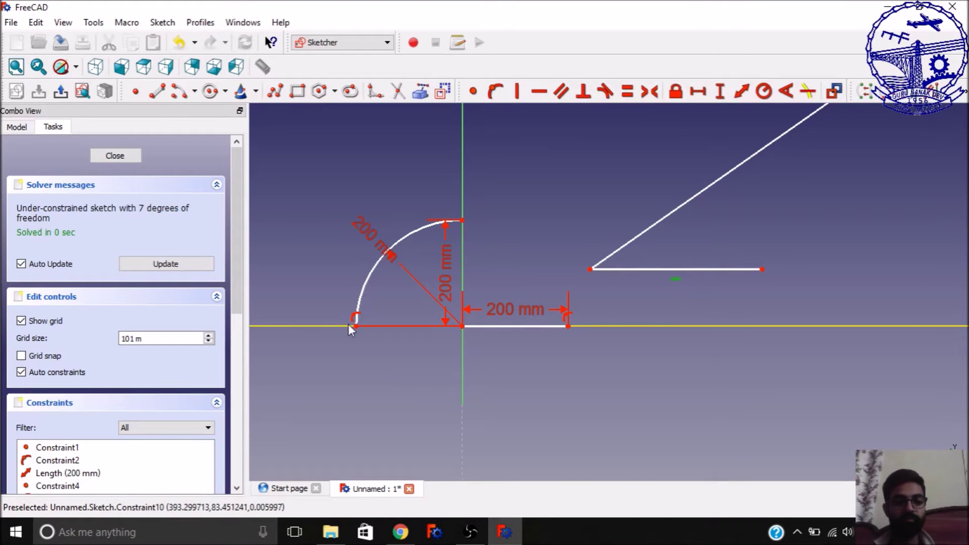
{"action": "left_click_drag", "start_coordinate": [235, 225], "coordinate": [236, 306]}
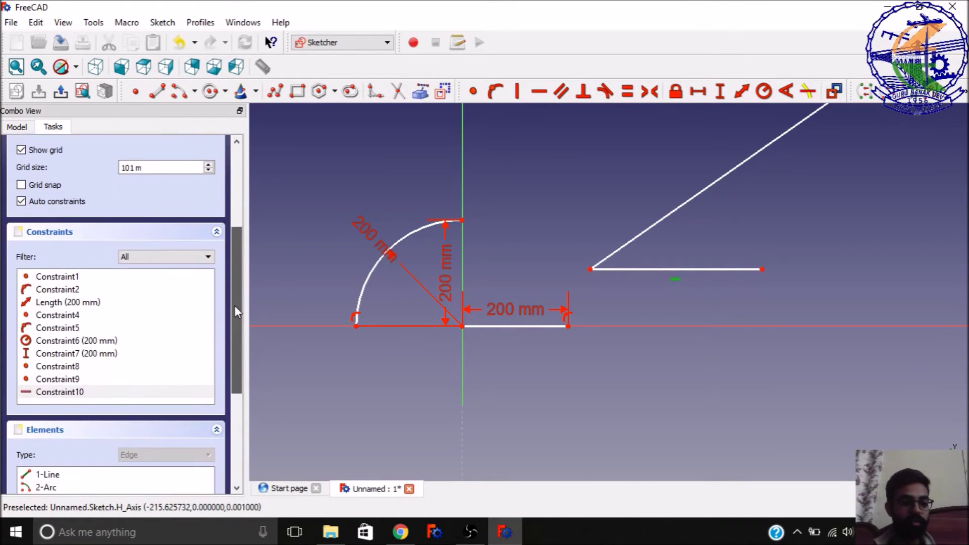
{"action": "scroll", "coordinate": [115, 303], "scroll_direction": "down", "scroll_amount": 3}
{"action": "left_click", "coordinate": [113, 306]}
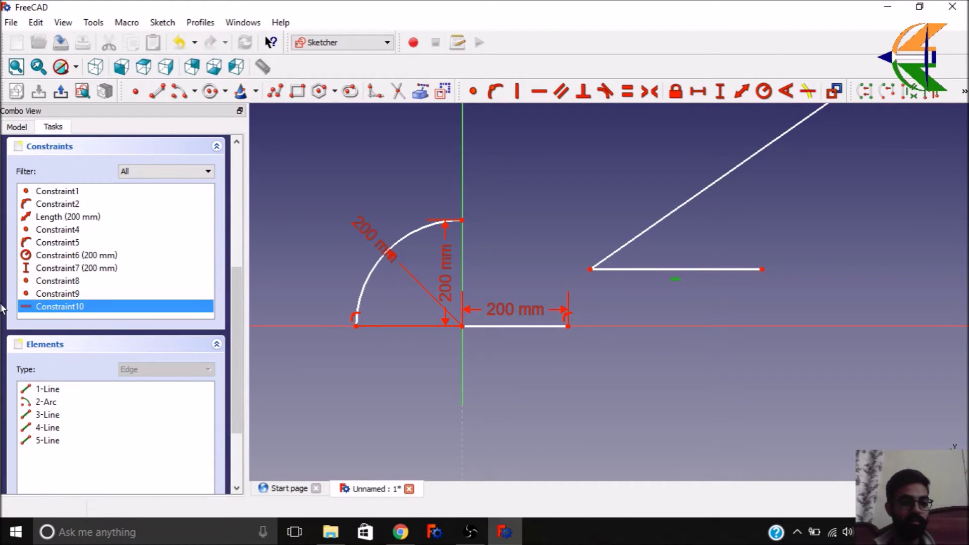
{"action": "scroll", "coordinate": [225, 303], "scroll_direction": "up", "scroll_amount": 3}
{"action": "scroll", "coordinate": [226, 303], "scroll_direction": "down", "scroll_amount": 5}
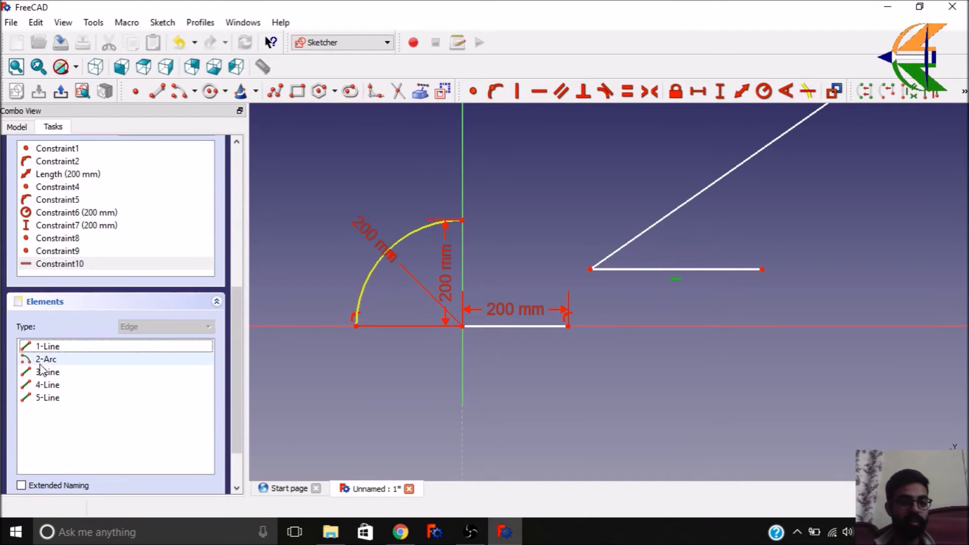
{"action": "scroll", "coordinate": [213, 289], "scroll_direction": "up", "scroll_amount": 6}
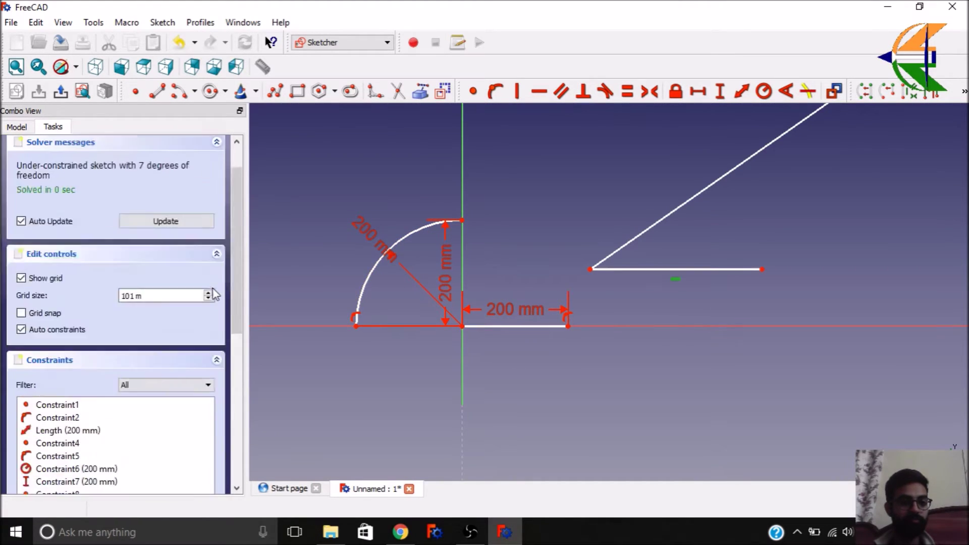
Constrain the polyline's last segment vertical and extend its free lower endpoint downward
{"action": "scroll", "coordinate": [540, 389], "scroll_direction": "down", "scroll_amount": 5}
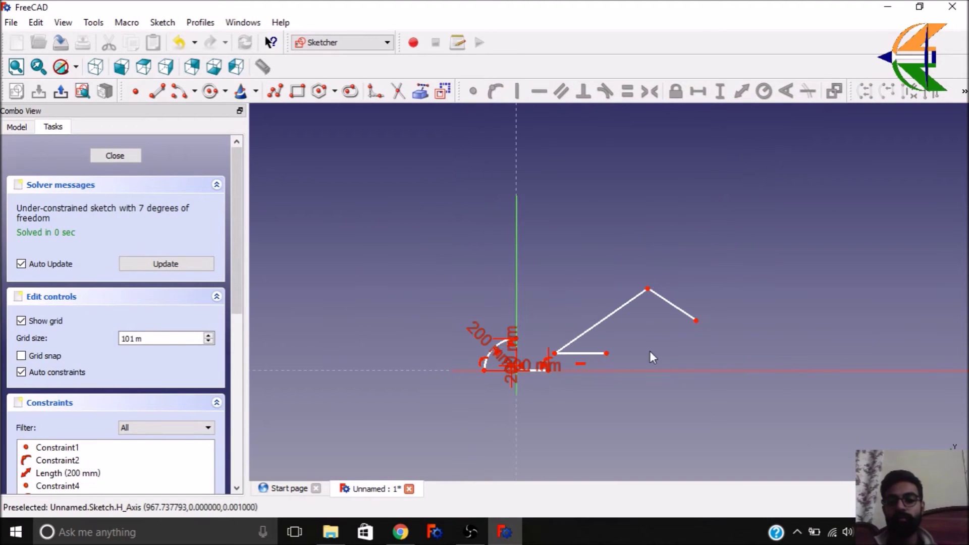
{"action": "scroll", "coordinate": [651, 356], "scroll_direction": "up", "scroll_amount": 2}
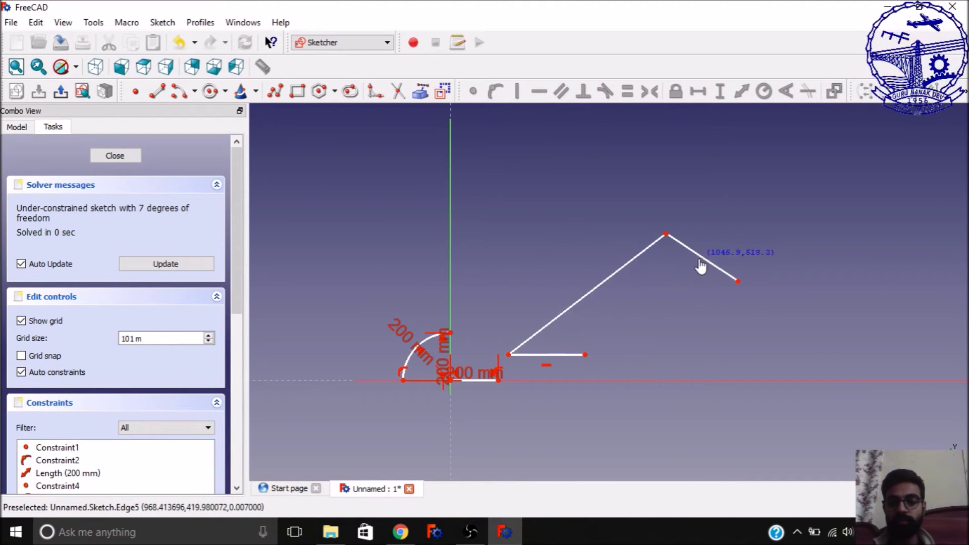
{"action": "left_click_drag", "start_coordinate": [693, 267], "coordinate": [707, 251]}
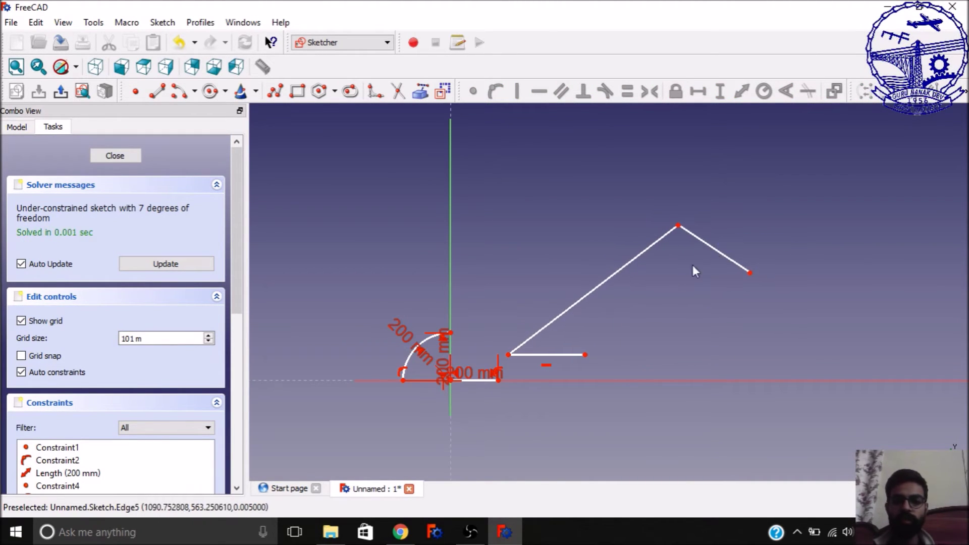
{"action": "left_click", "coordinate": [704, 243]}
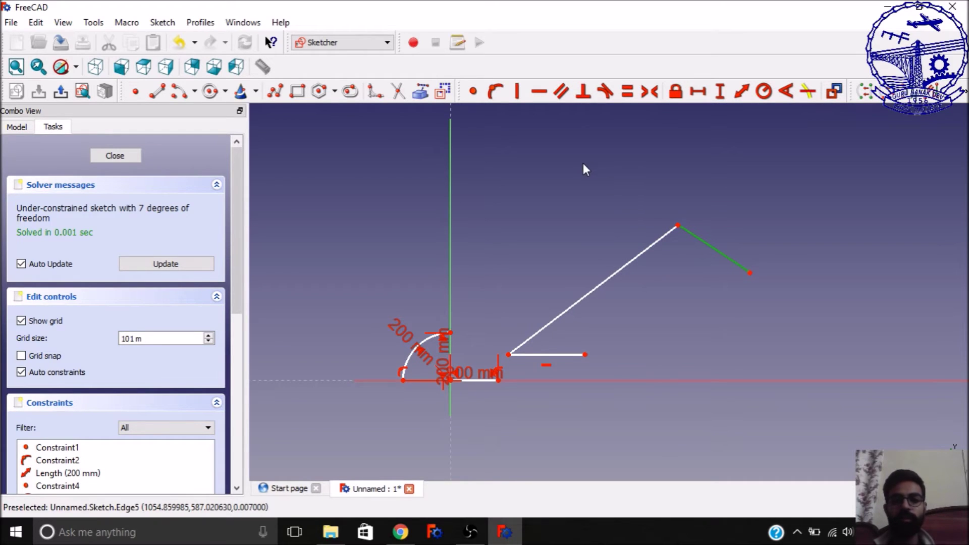
{"action": "left_click", "coordinate": [523, 95]}
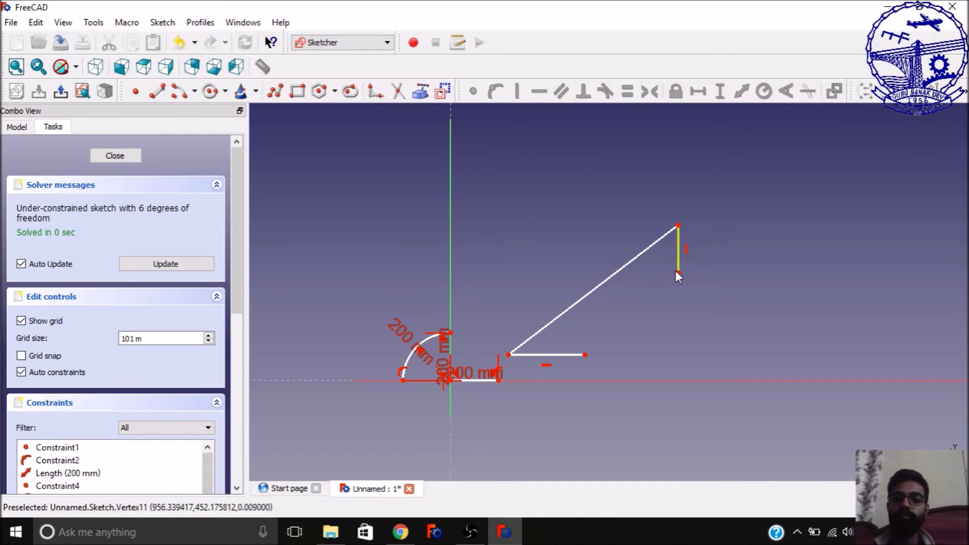
{"action": "left_click_drag", "start_coordinate": [678, 274], "coordinate": [680, 299]}
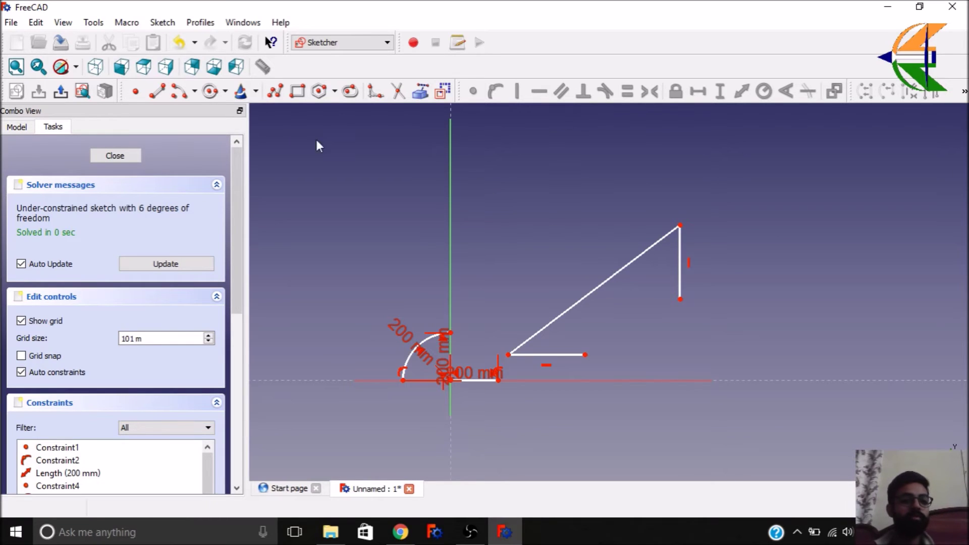
Draw a separate steep slanted line to the right of the polyline, running from its upper end down to the left
{"action": "left_click", "coordinate": [157, 91]}
{"action": "scroll", "coordinate": [427, 237], "scroll_direction": "down", "scroll_amount": 3}
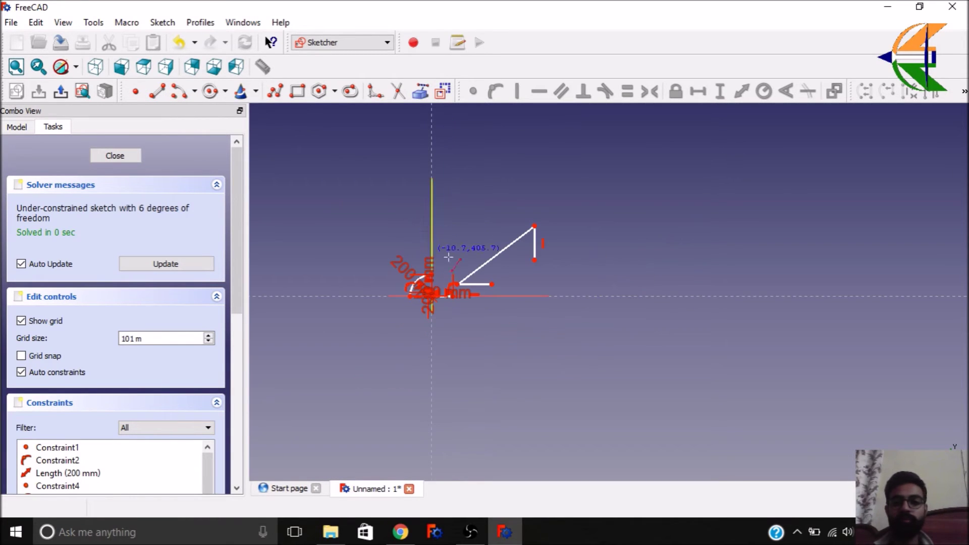
{"action": "left_click", "coordinate": [689, 163]}
{"action": "left_click", "coordinate": [657, 260]}
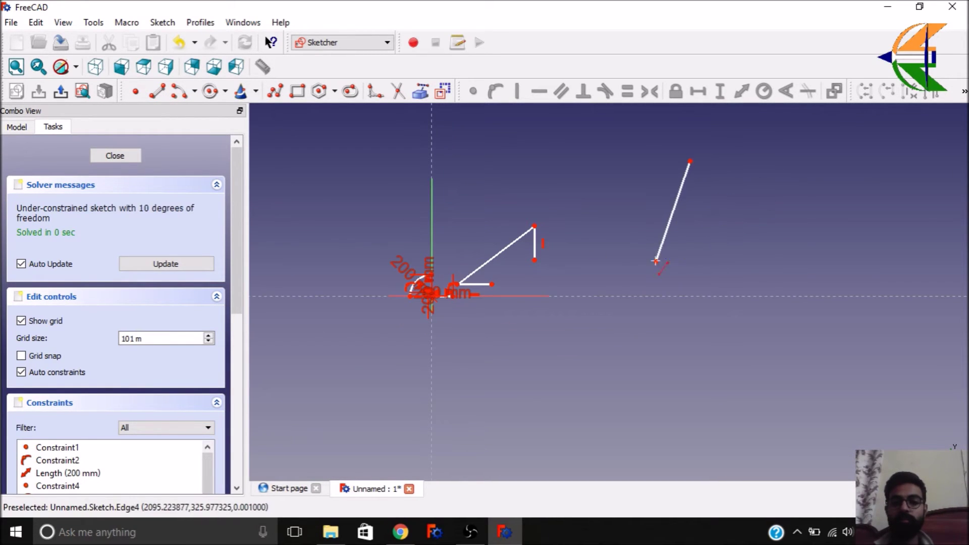
Draw a second slanted line to the right of the steep one, running from its upper end down to the right
{"action": "scroll", "coordinate": [776, 138], "scroll_direction": "up", "scroll_amount": 2}
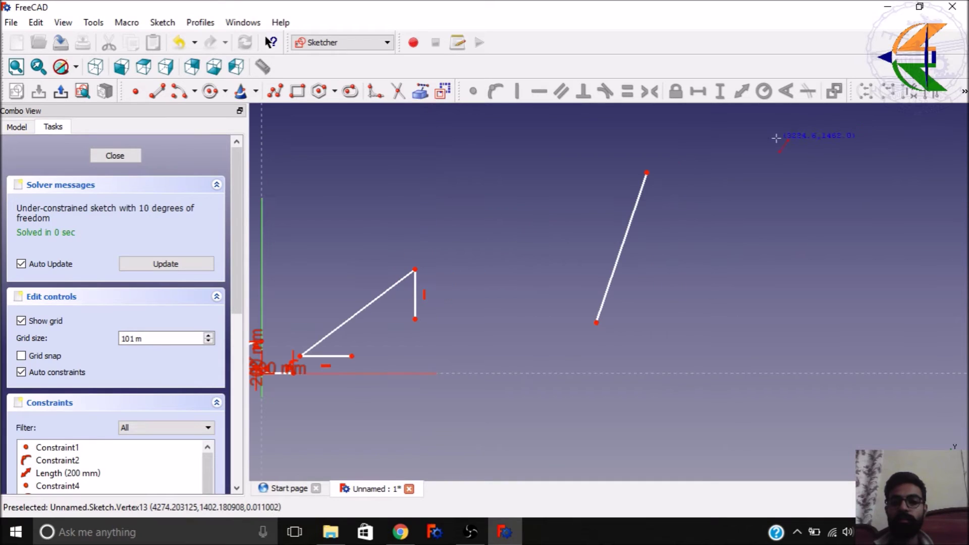
{"action": "left_click", "coordinate": [712, 183]}
{"action": "left_click", "coordinate": [779, 295]}
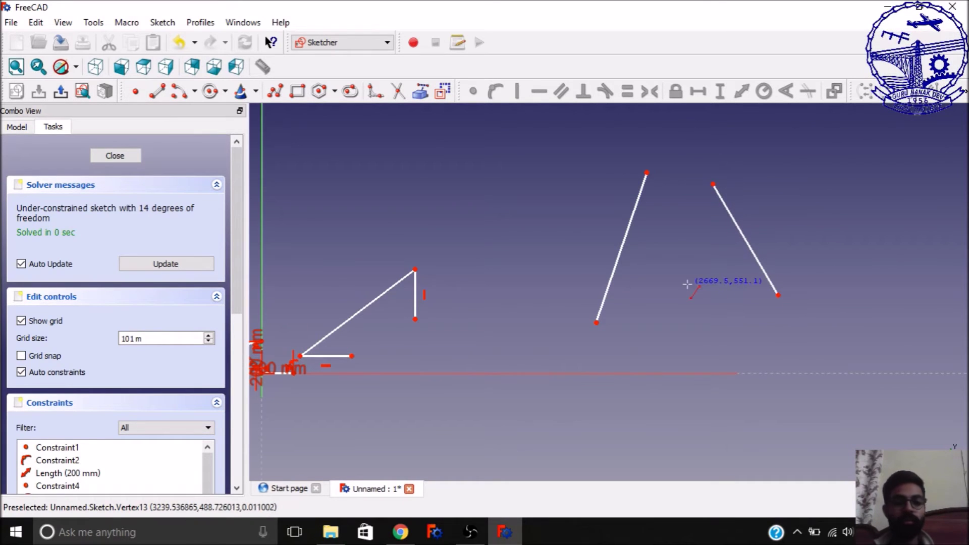
Constrain the two slanted lines parallel and swing the first line by its lower endpoint to test the relation
{"action": "left_click", "coordinate": [629, 226]}
{"action": "left_click", "coordinate": [741, 227]}
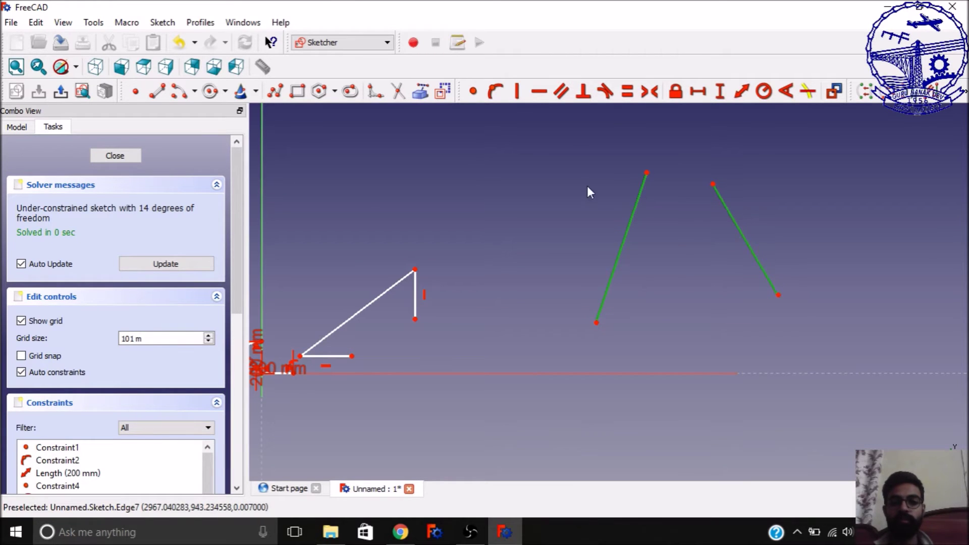
{"action": "left_click", "coordinate": [564, 97]}
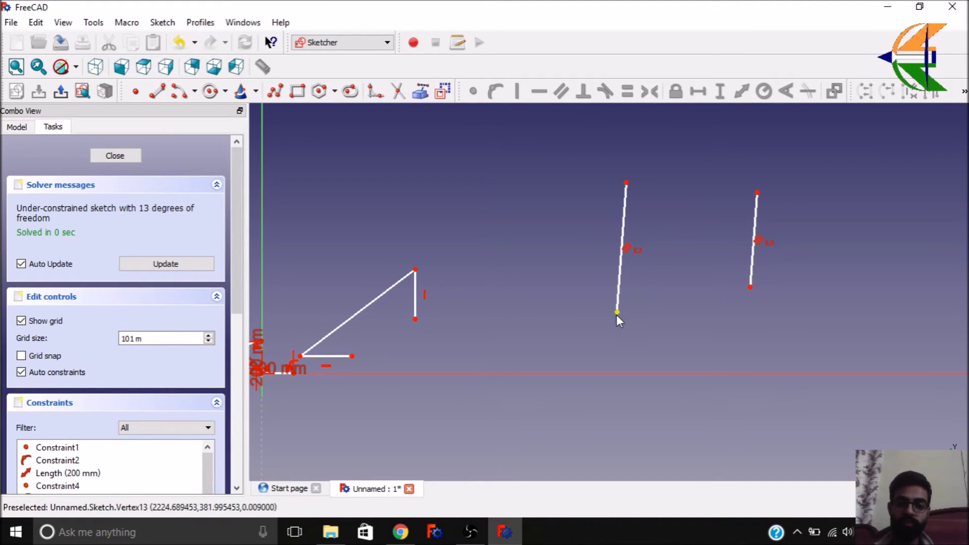
{"action": "left_click_drag", "start_coordinate": [617, 312], "coordinate": [732, 209]}
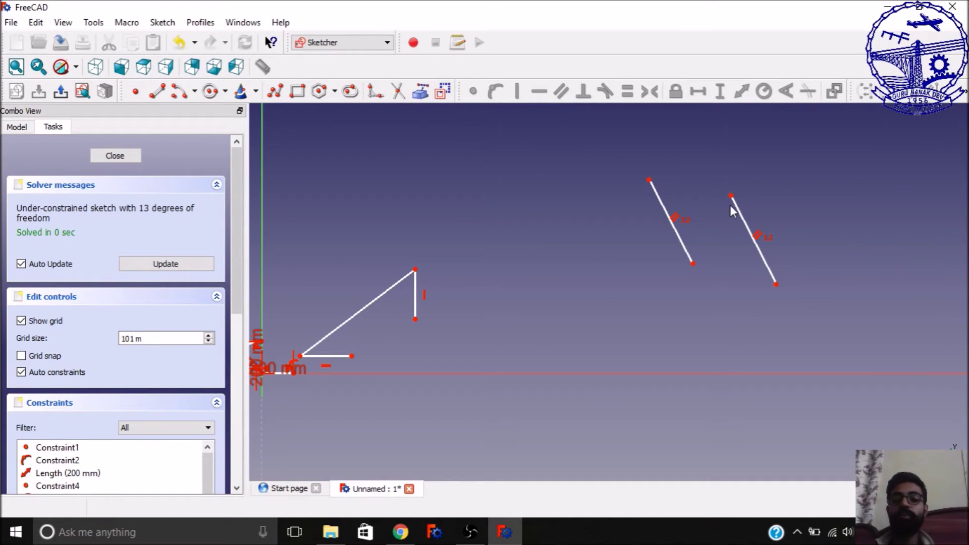
{"action": "left_click_drag", "start_coordinate": [710, 262], "coordinate": [590, 270]}
Constrain the first of the two parallel lines vertical
{"action": "scroll", "coordinate": [620, 243], "scroll_direction": "up", "scroll_amount": 5}
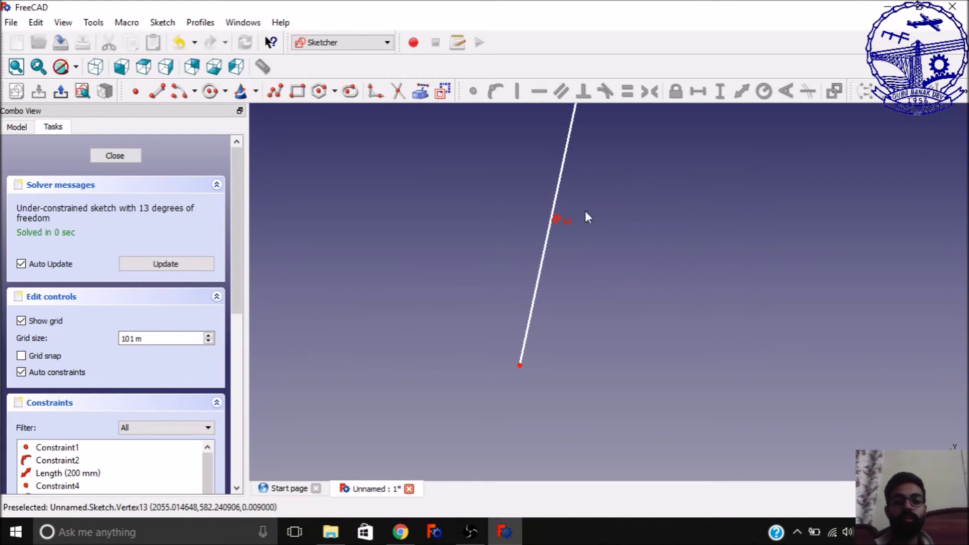
{"action": "left_click", "coordinate": [557, 190]}
{"action": "scroll", "coordinate": [586, 258], "scroll_direction": "down", "scroll_amount": 4}
{"action": "left_click", "coordinate": [517, 91]}
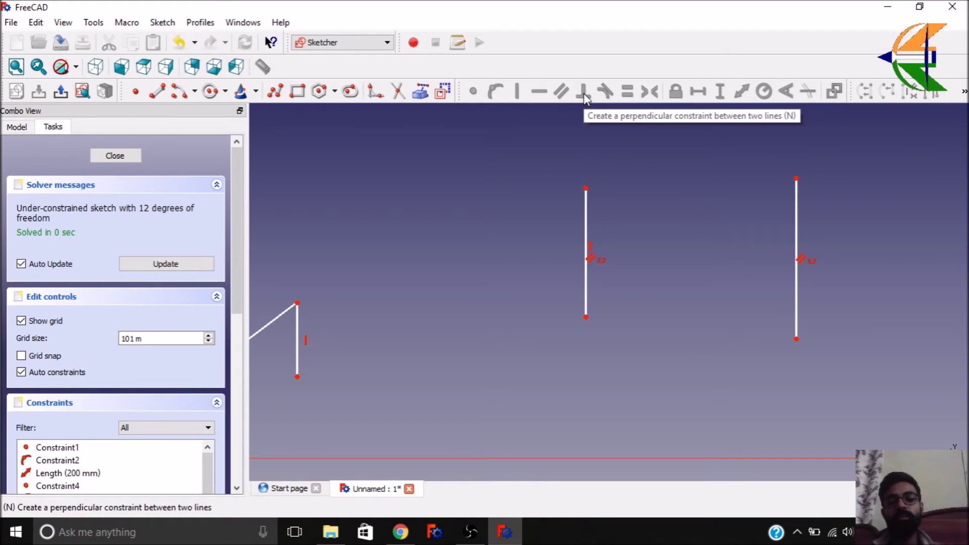
Draw a long horizontal line above and to the right of the parallel lines, and a separate slanted line below it
{"action": "scroll", "coordinate": [537, 187], "scroll_direction": "down", "scroll_amount": 4}
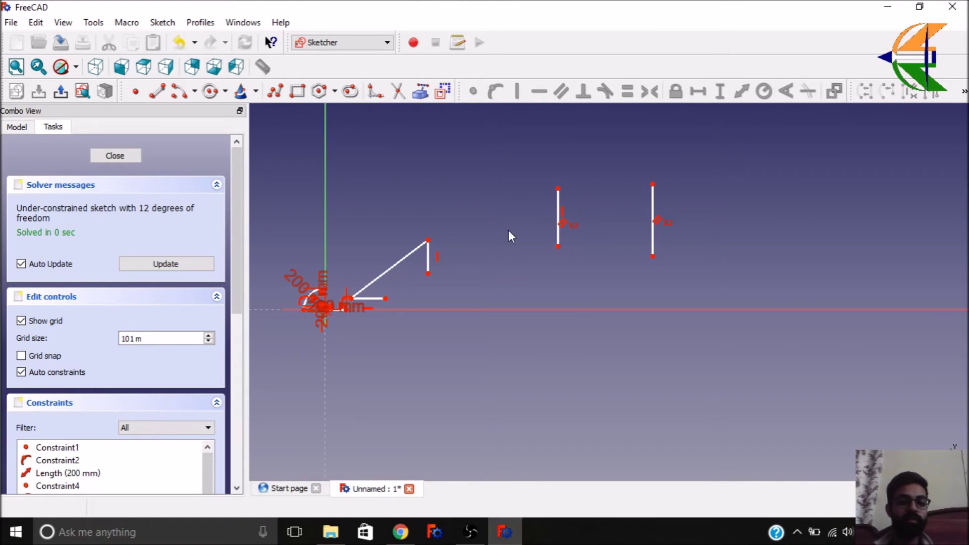
{"action": "scroll", "coordinate": [568, 250], "scroll_direction": "down", "scroll_amount": 3}
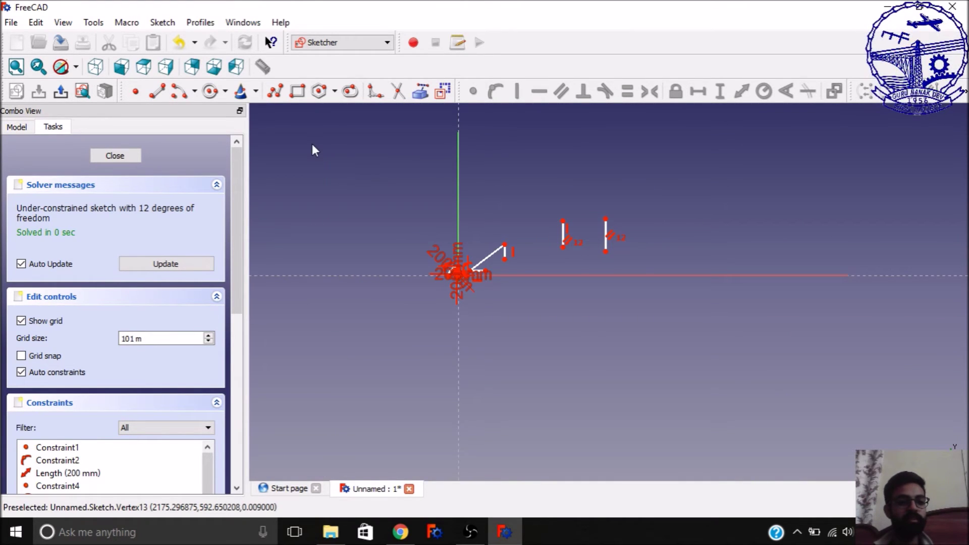
{"action": "left_click", "coordinate": [157, 92]}
{"action": "scroll", "coordinate": [291, 219], "scroll_direction": "down", "scroll_amount": 3}
{"action": "scroll", "coordinate": [427, 182], "scroll_direction": "up", "scroll_amount": 5}
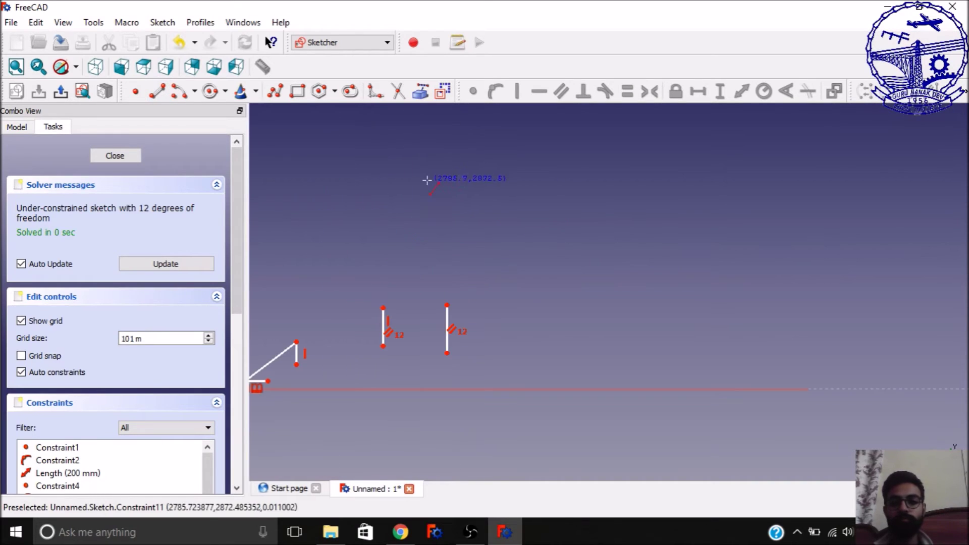
{"action": "left_click", "coordinate": [513, 144]}
{"action": "left_click", "coordinate": [778, 144]}
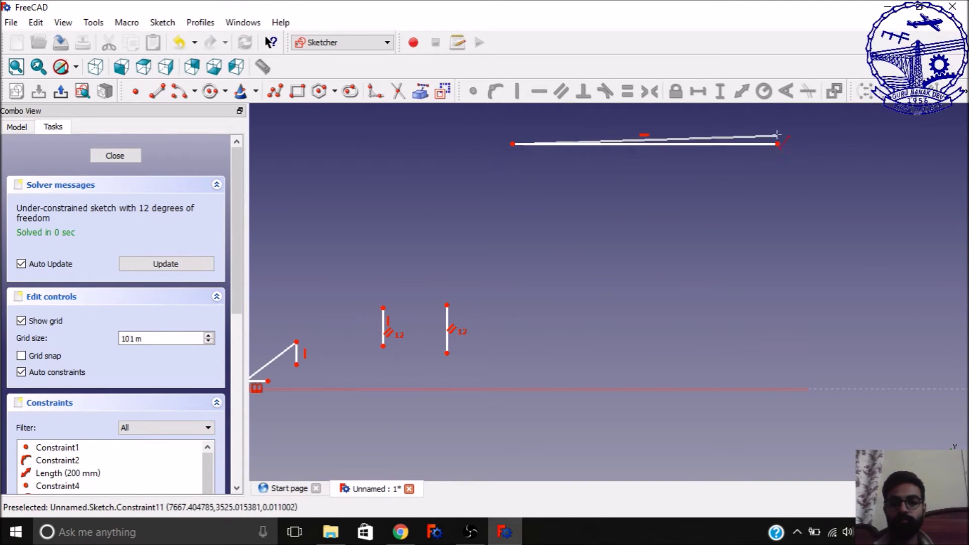
{"action": "left_click", "coordinate": [717, 189]}
{"action": "left_click", "coordinate": [601, 322]}
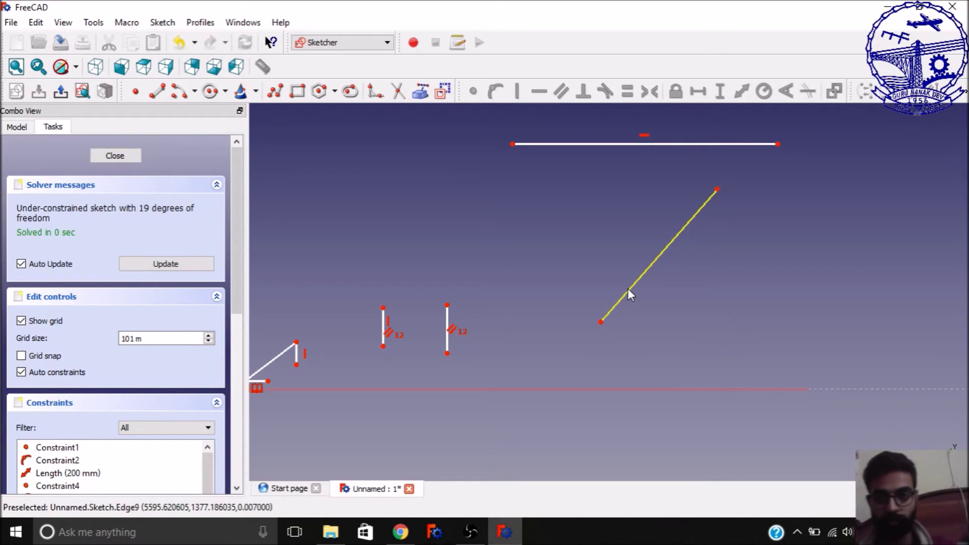
Constrain the slanted line perpendicular to the long horizontal line, and shift the horizontal line to the left
{"action": "left_click", "coordinate": [664, 145]}
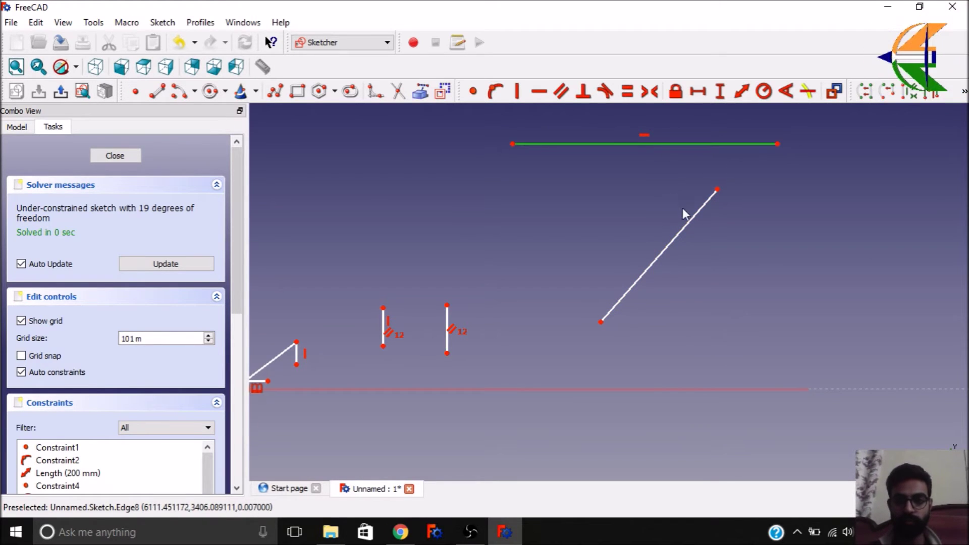
{"action": "left_click", "coordinate": [685, 222]}
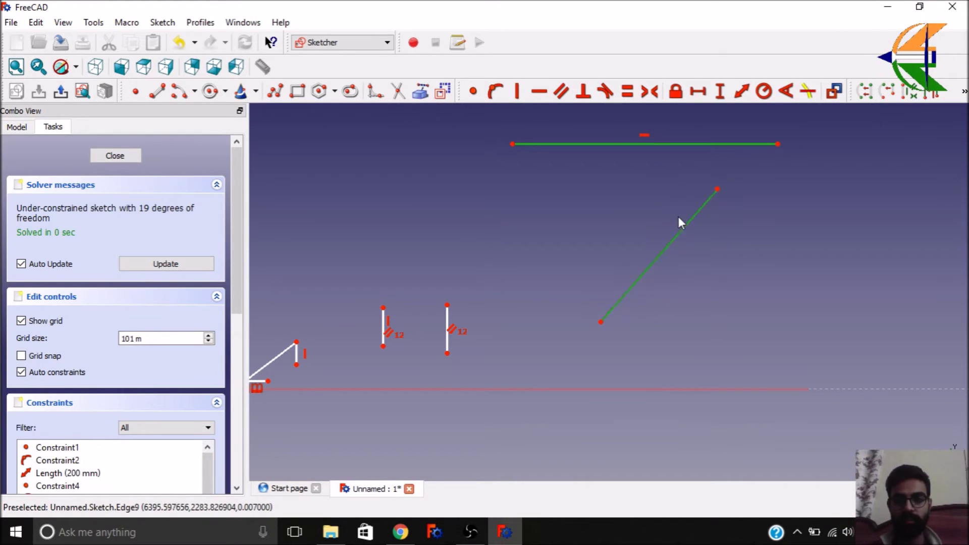
{"action": "left_click", "coordinate": [581, 93]}
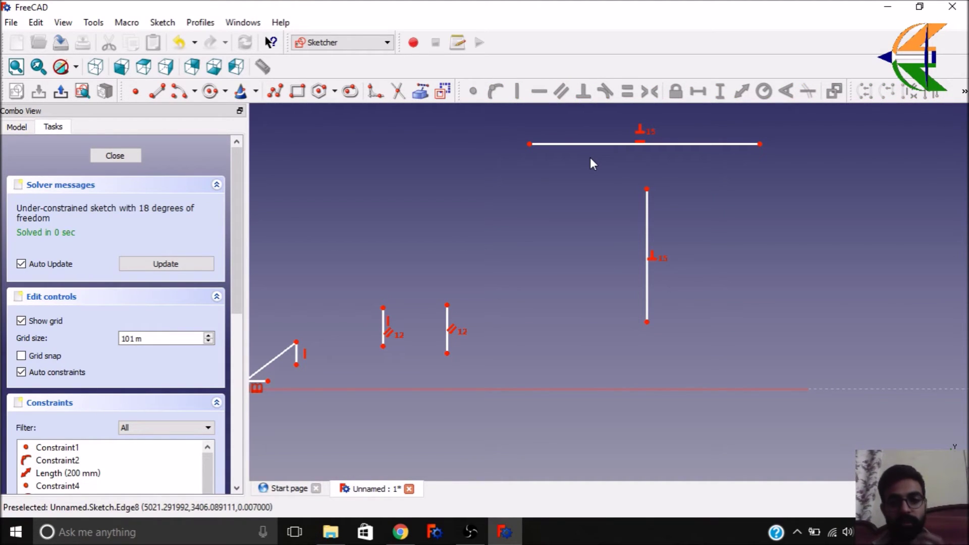
{"action": "mouse_move", "coordinate": [647, 188]}
{"action": "left_mouse_down"}
{"action": "mouse_move", "coordinate": [649, 225]}
{"action": "mouse_move", "coordinate": [645, 194]}
{"action": "left_mouse_up"}
{"action": "left_click_drag", "start_coordinate": [658, 155], "coordinate": [508, 153]}
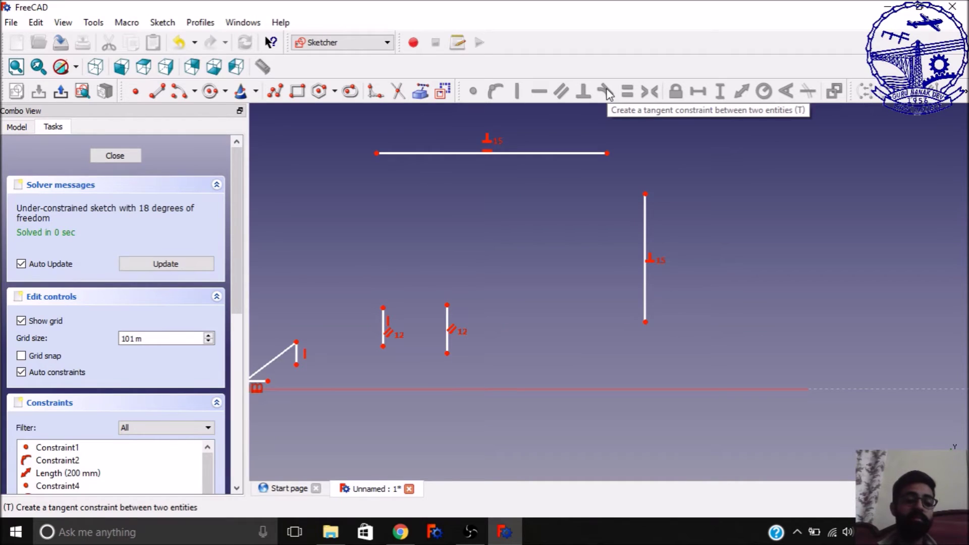
Draw an arc from two end points and a rim point to the right of the existing lines, bulging toward the upper left
{"action": "scroll", "coordinate": [413, 265], "scroll_direction": "down", "scroll_amount": 5}
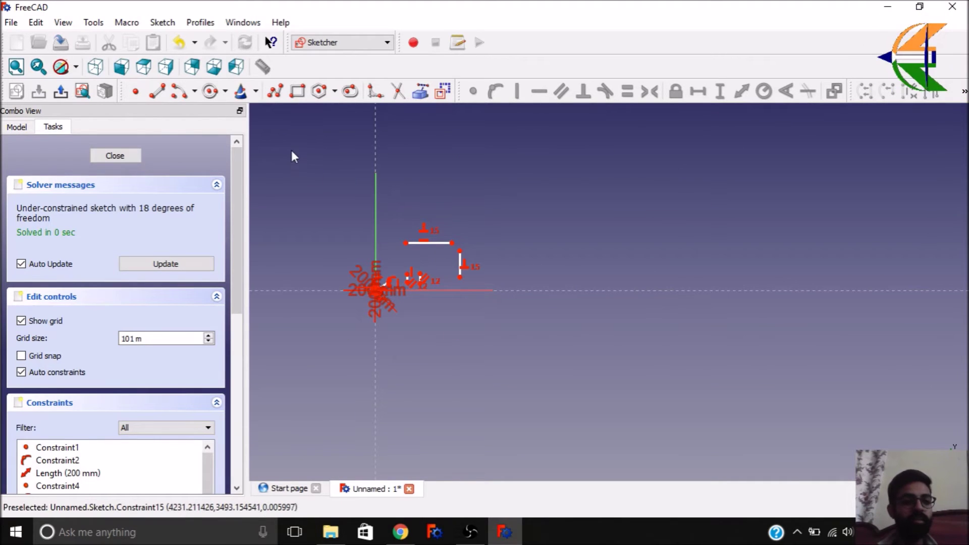
{"action": "left_click", "coordinate": [194, 93]}
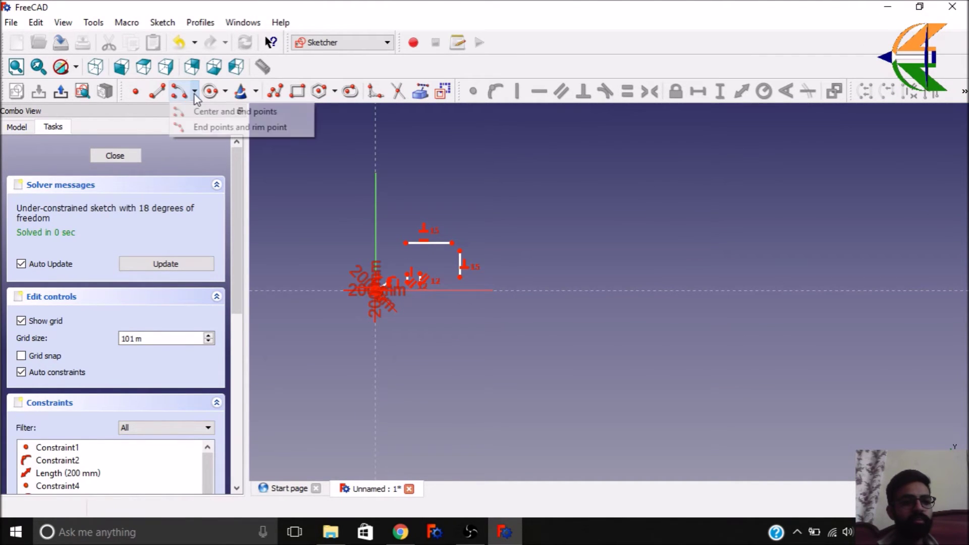
{"action": "left_click", "coordinate": [212, 112]}
{"action": "left_click", "coordinate": [531, 249]}
{"action": "left_click", "coordinate": [616, 178]}
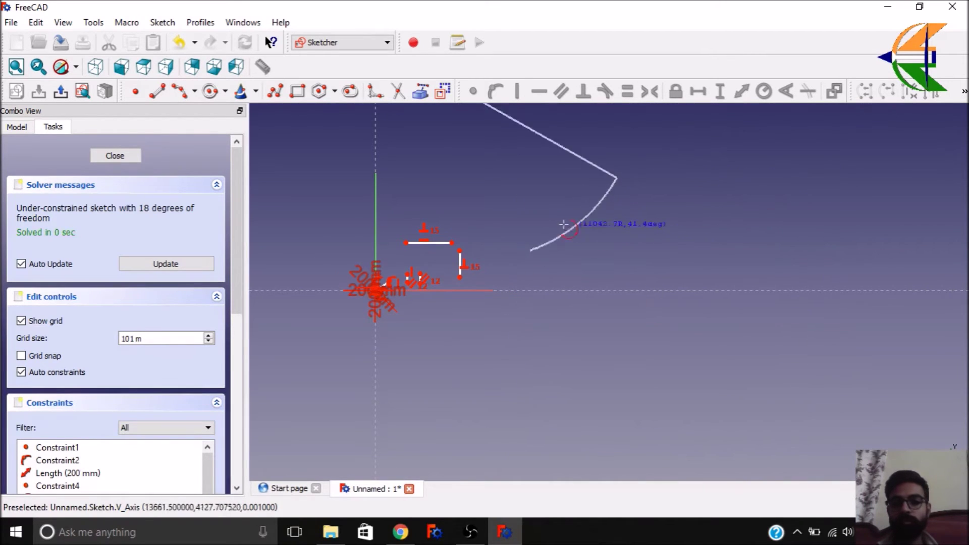
{"action": "left_click", "coordinate": [558, 192]}
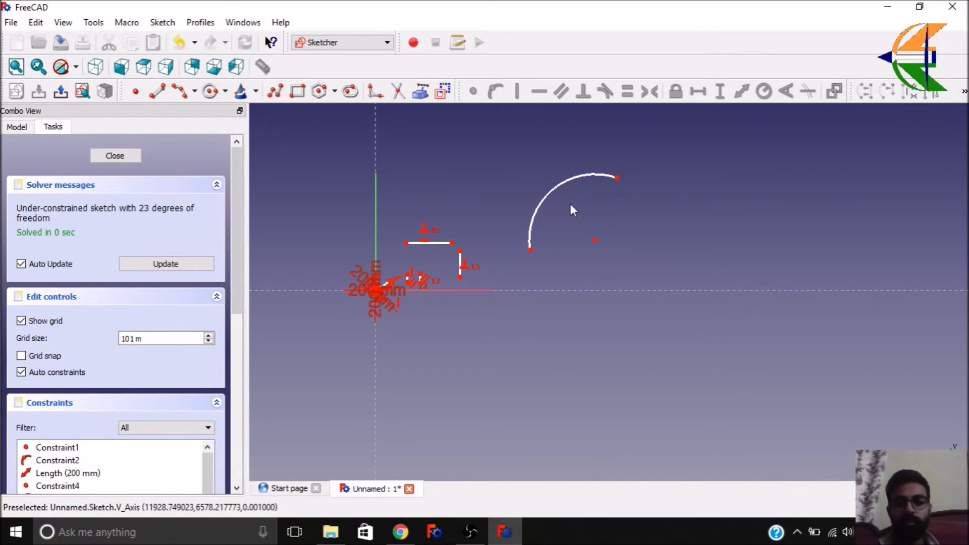
Draw a slanted line just outside the arc's upper-left side, rising to the right
{"action": "scroll", "coordinate": [566, 174], "scroll_direction": "up", "scroll_amount": 4}
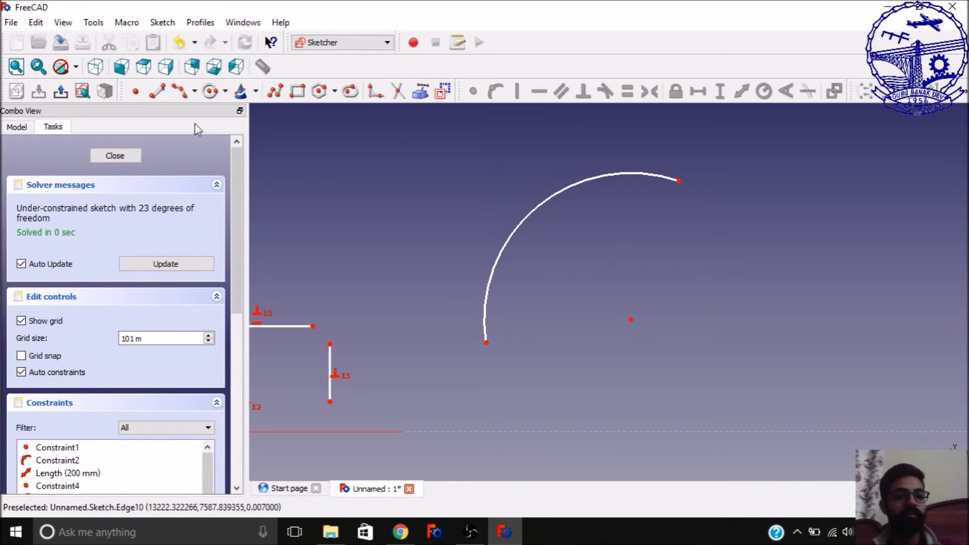
{"action": "left_click", "coordinate": [157, 92]}
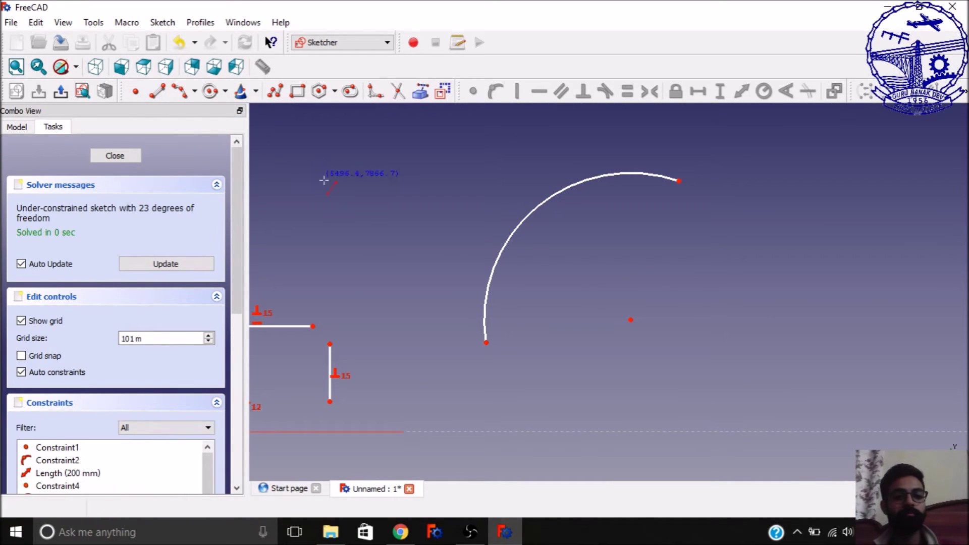
{"action": "left_click", "coordinate": [429, 259]}
{"action": "left_click", "coordinate": [504, 140]}
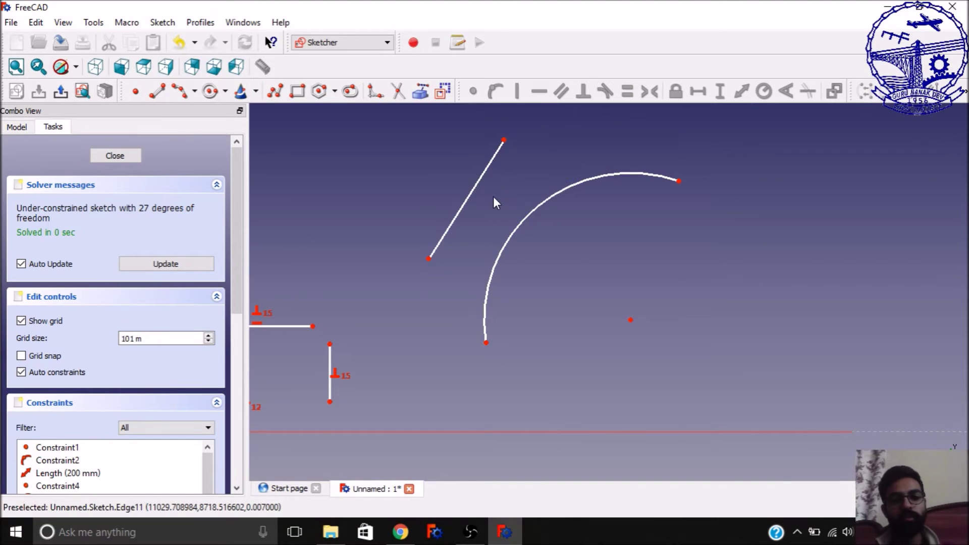
Constrain the slanted line tangent to the arc and pull the line's lower endpoint outward to the left
{"action": "scroll", "coordinate": [494, 198], "scroll_direction": "up", "scroll_amount": 2}
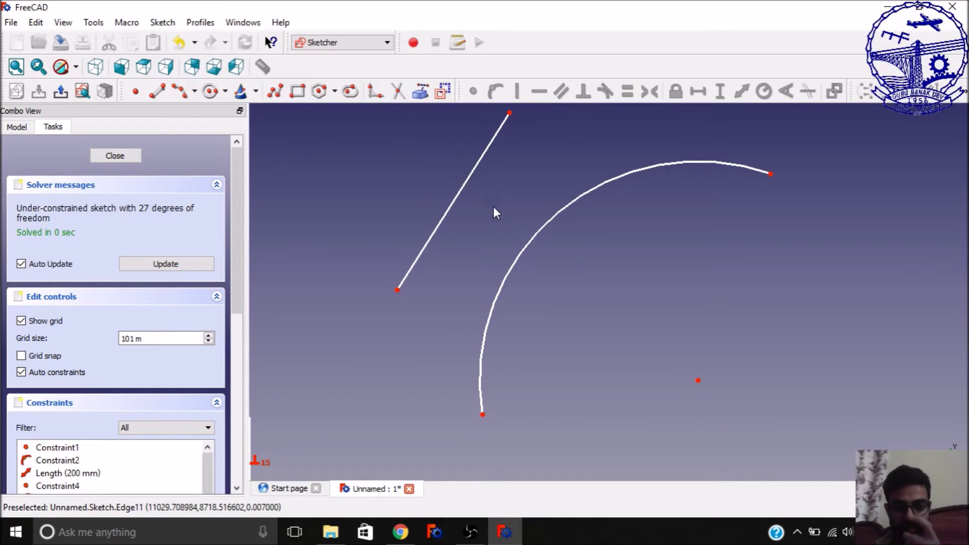
{"action": "left_click", "coordinate": [453, 205]}
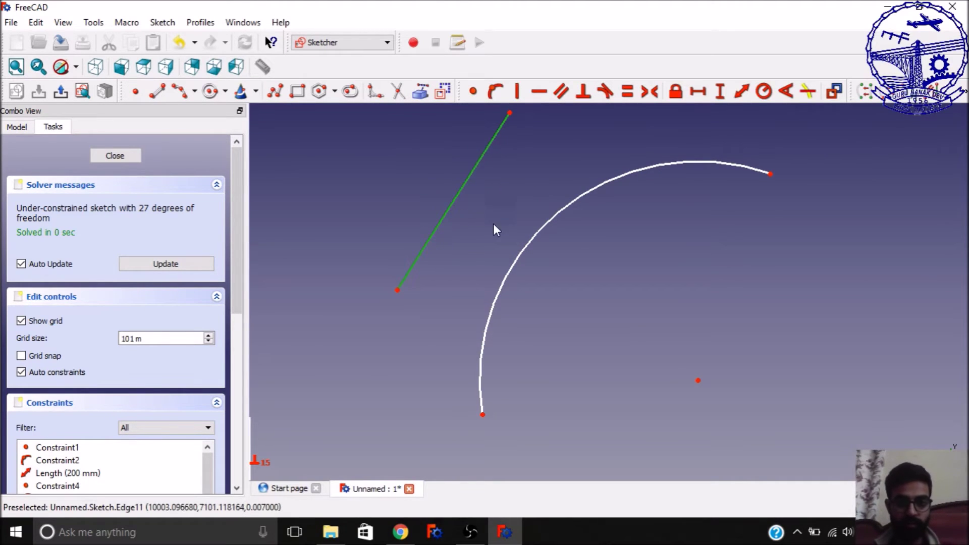
{"action": "left_click", "coordinate": [533, 240]}
{"action": "left_click", "coordinate": [605, 91]}
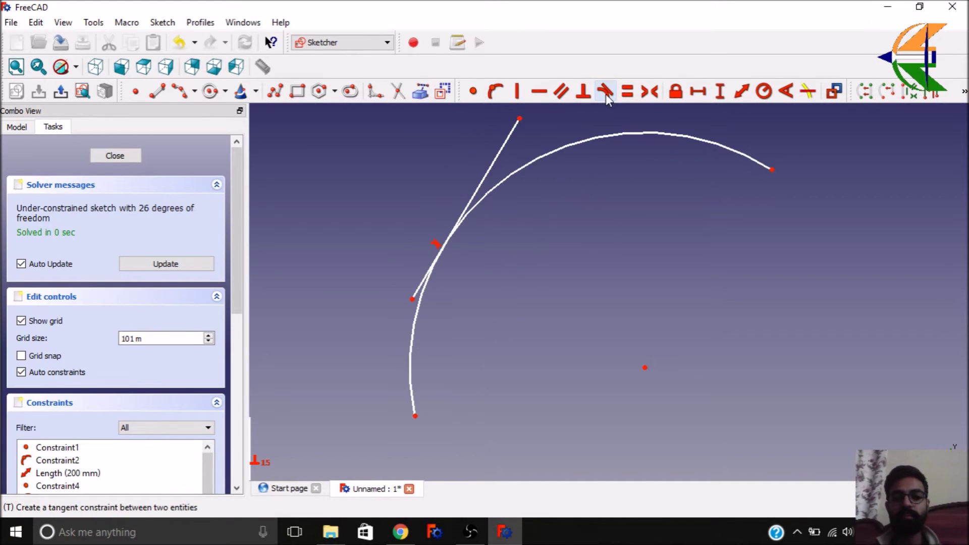
{"action": "left_click_drag", "start_coordinate": [412, 299], "coordinate": [352, 308]}
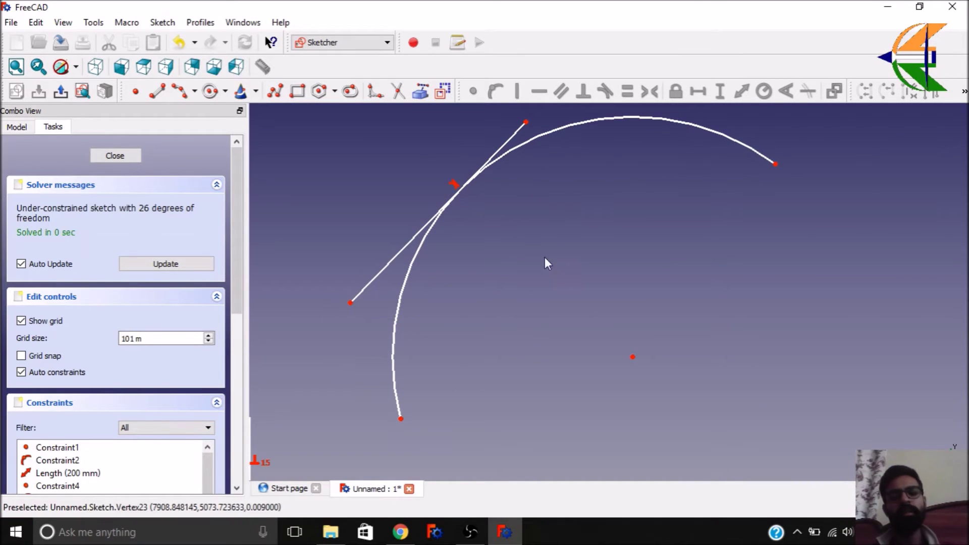
Constrain the two perpendicular lines to equal length, and move their endpoints to test the relation
{"action": "scroll", "coordinate": [641, 166], "scroll_direction": "down", "scroll_amount": 5}
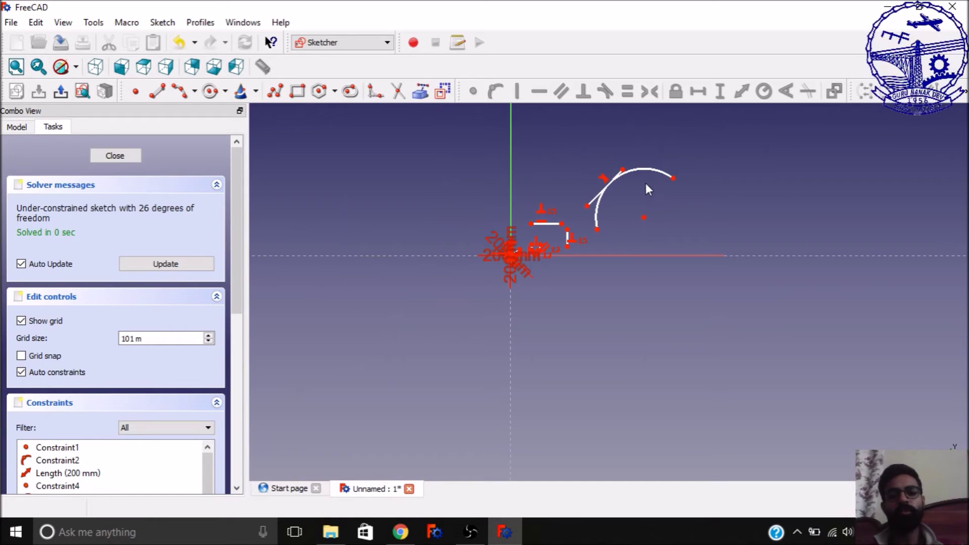
{"action": "scroll", "coordinate": [575, 227], "scroll_direction": "up", "scroll_amount": 5}
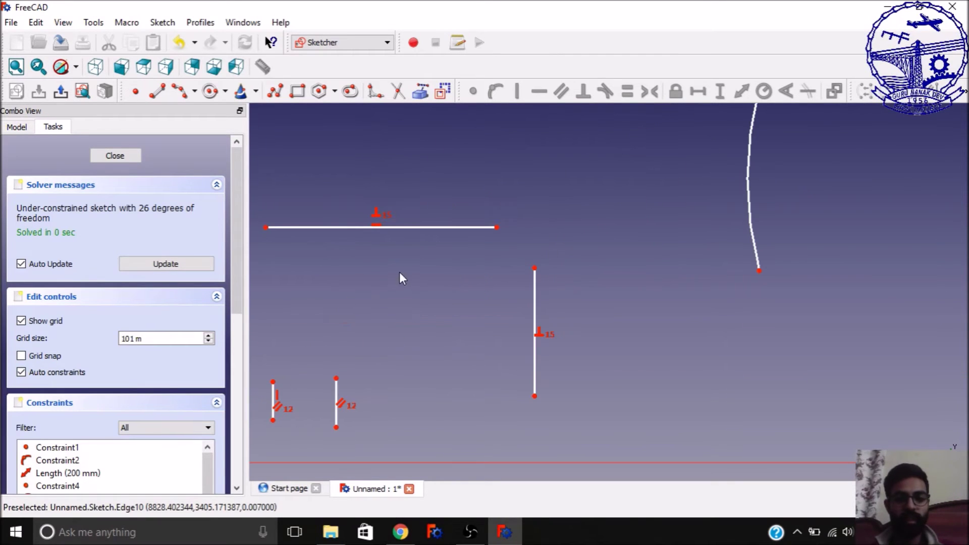
{"action": "left_click", "coordinate": [404, 227]}
{"action": "left_click", "coordinate": [534, 296]}
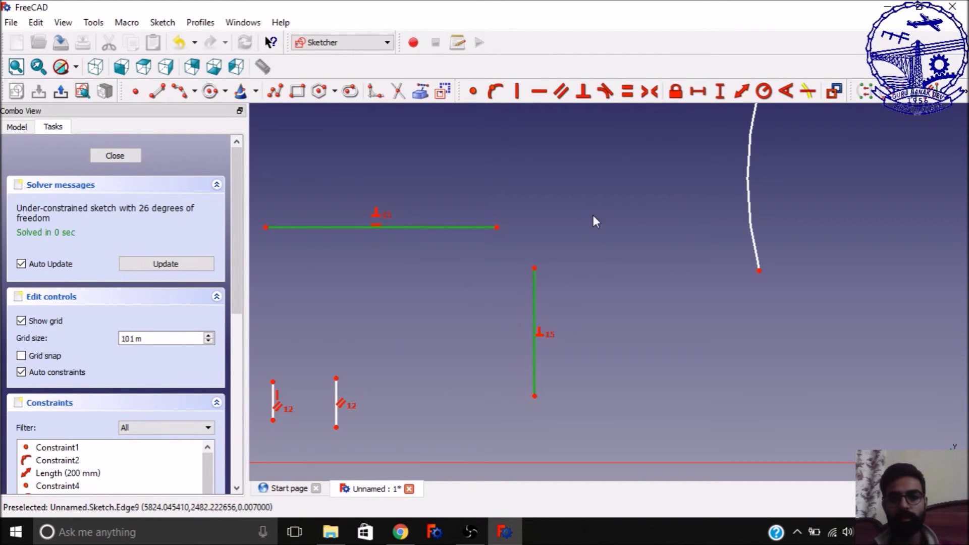
{"action": "left_click", "coordinate": [626, 92]}
{"action": "scroll", "coordinate": [629, 116], "scroll_direction": "down", "scroll_amount": 2}
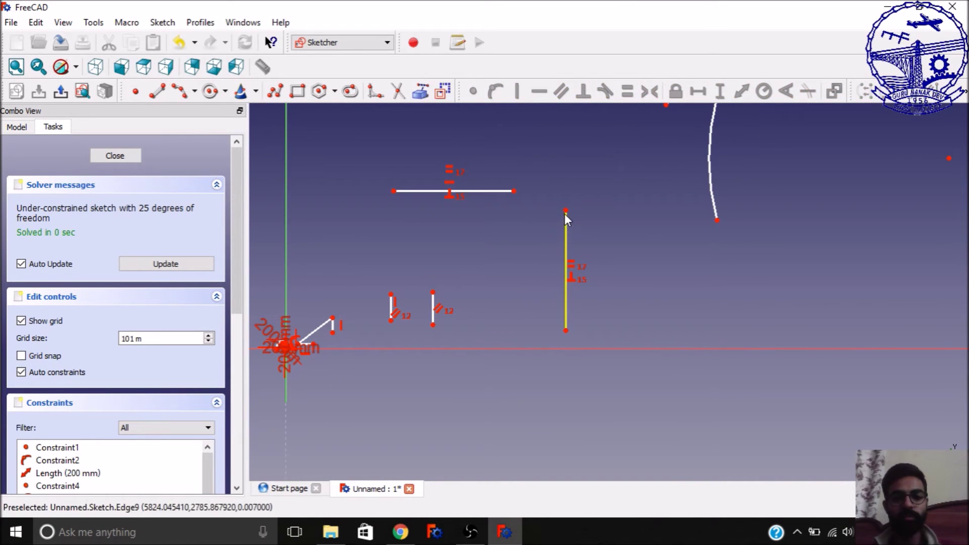
{"action": "left_click_drag", "start_coordinate": [566, 211], "coordinate": [576, 174]}
{"action": "mouse_move", "coordinate": [520, 193]}
{"action": "left_mouse_down"}
{"action": "mouse_move", "coordinate": [418, 194]}
{"action": "mouse_move", "coordinate": [526, 194]}
{"action": "mouse_move", "coordinate": [511, 190]}
{"action": "left_mouse_up"}
Draw a horizontal line crossing the vertical axis above the existing geometry, and pull its left endpoint further outward
{"action": "scroll", "coordinate": [398, 249], "scroll_direction": "down", "scroll_amount": 2}
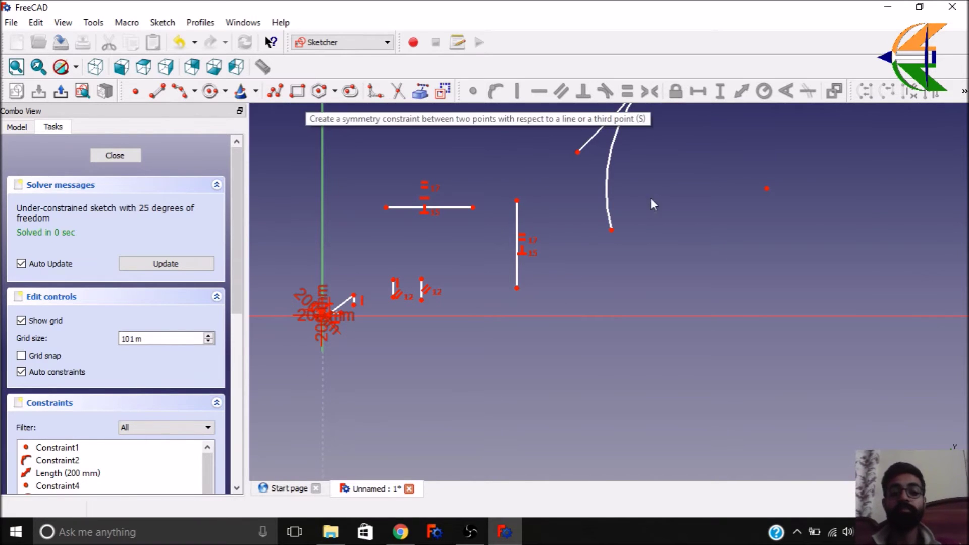
{"action": "scroll", "coordinate": [602, 314], "scroll_direction": "down", "scroll_amount": 3}
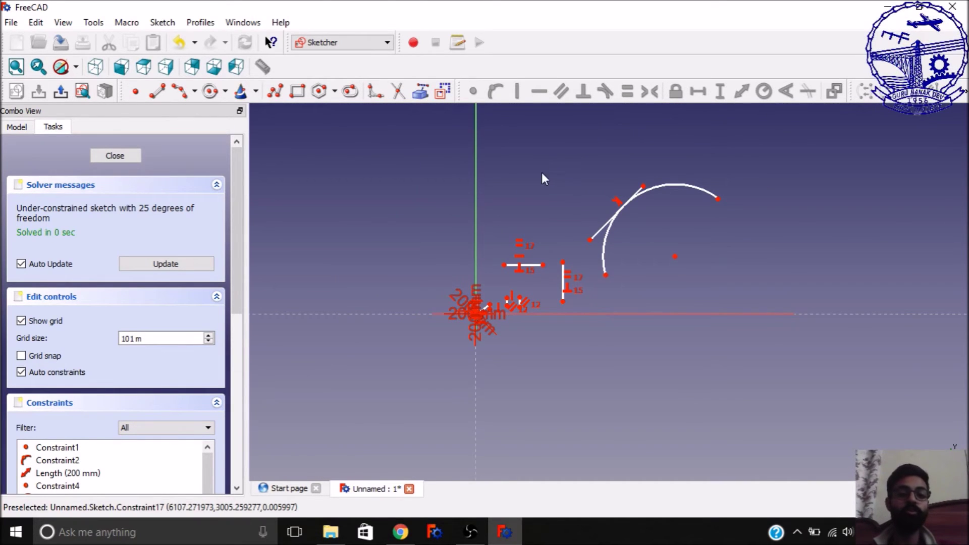
{"action": "left_click", "coordinate": [157, 92]}
{"action": "scroll", "coordinate": [492, 128], "scroll_direction": "up", "scroll_amount": 5}
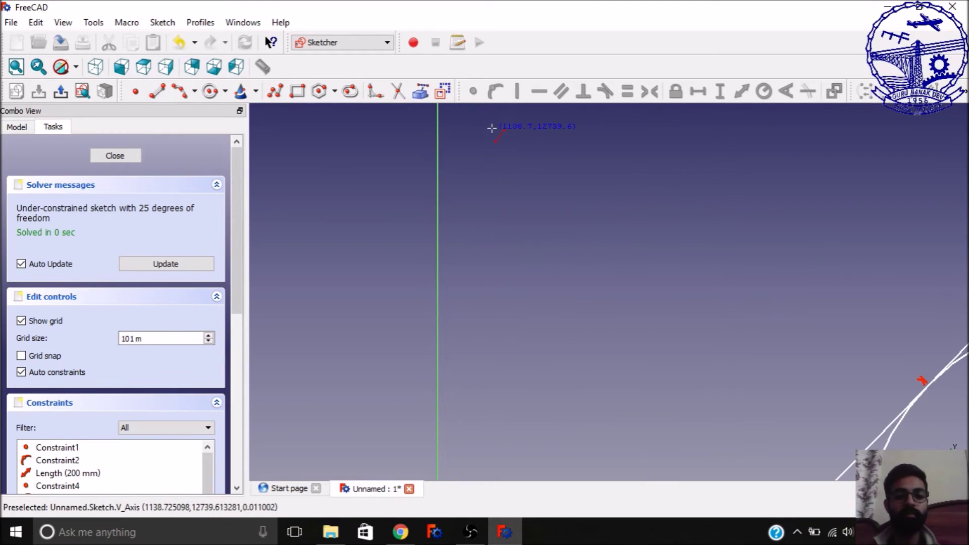
{"action": "left_click", "coordinate": [268, 219]}
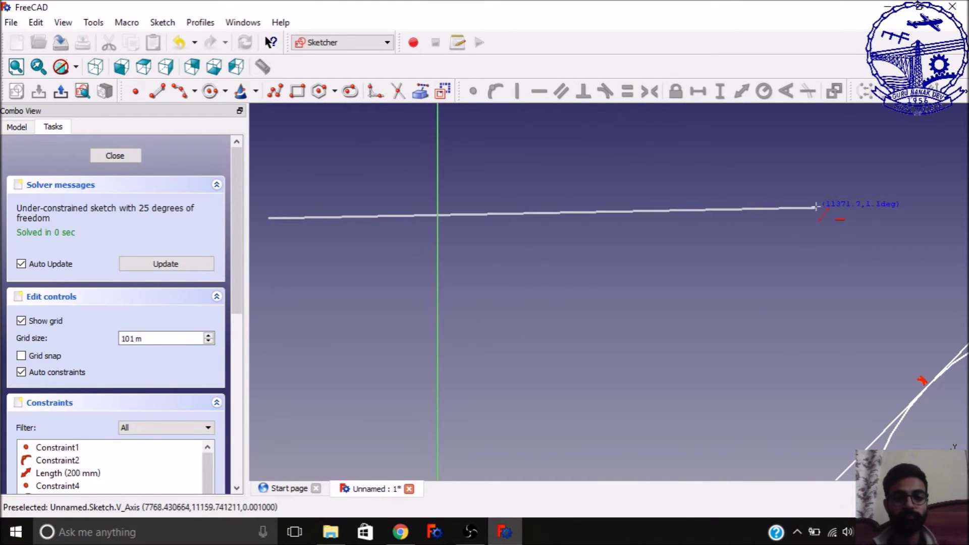
{"action": "left_click", "coordinate": [832, 227]}
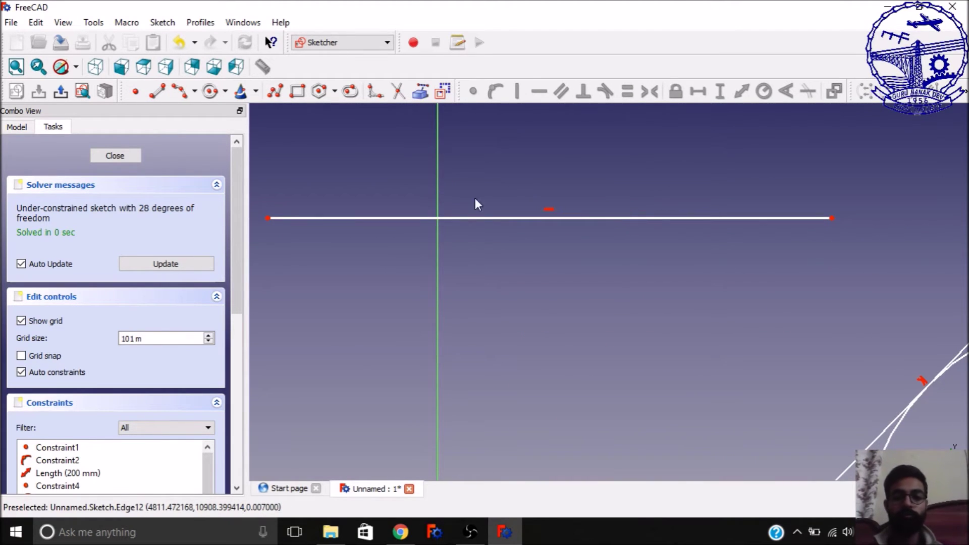
{"action": "scroll", "coordinate": [540, 259], "scroll_direction": "down", "scroll_amount": 2}
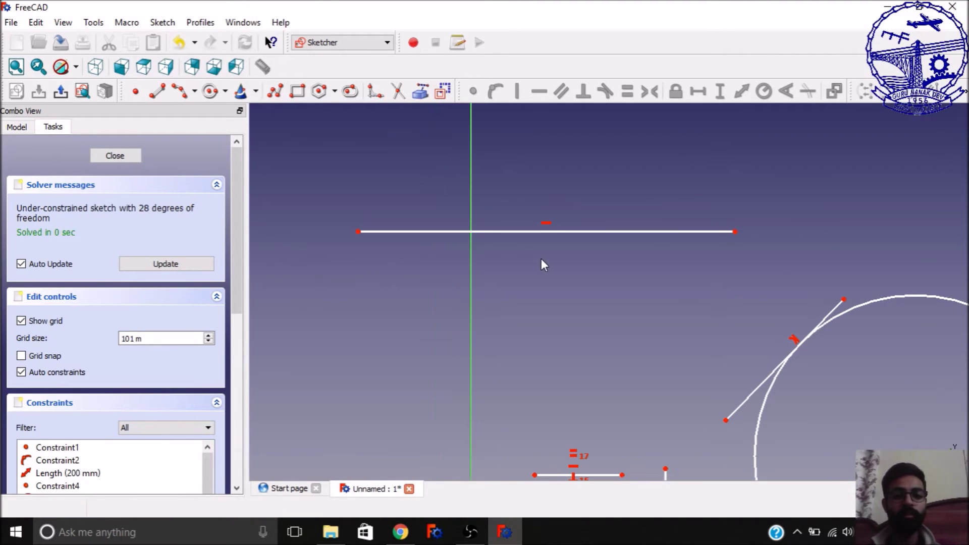
{"action": "left_click_drag", "start_coordinate": [357, 232], "coordinate": [301, 230]}
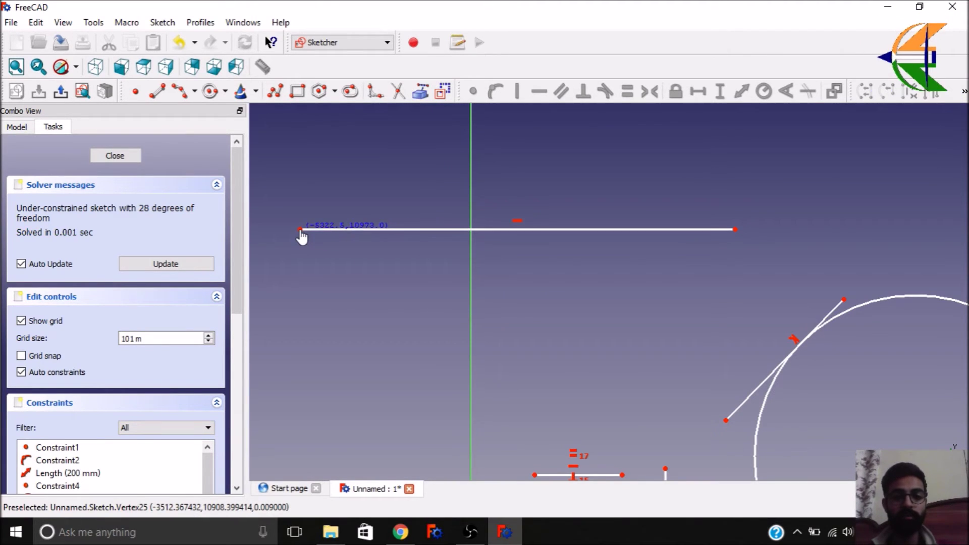
Constrain the horizontal line's endpoints symmetric about the vertical axis, and move the left endpoint inward to test the symmetry
{"action": "left_click", "coordinate": [471, 247]}
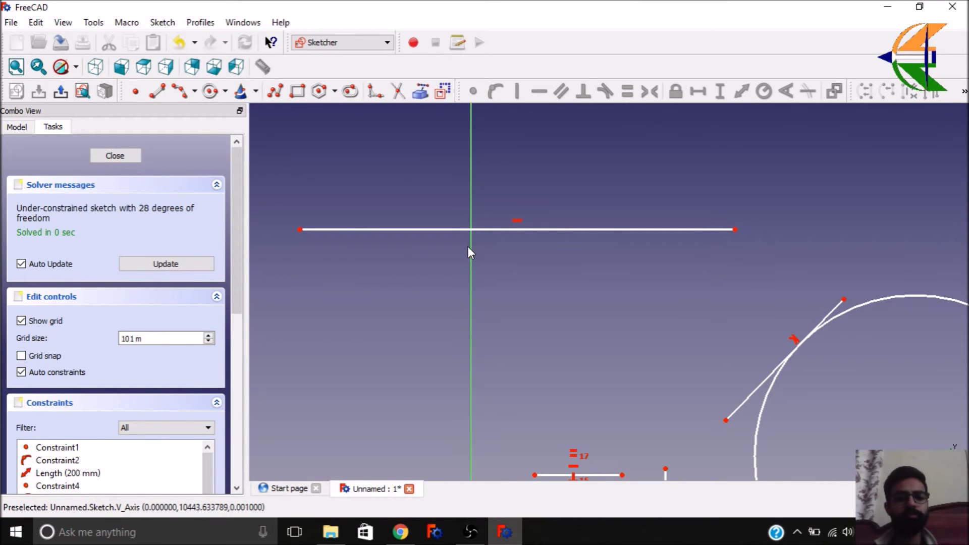
{"action": "left_click", "coordinate": [300, 230]}
{"action": "left_click", "coordinate": [735, 229]}
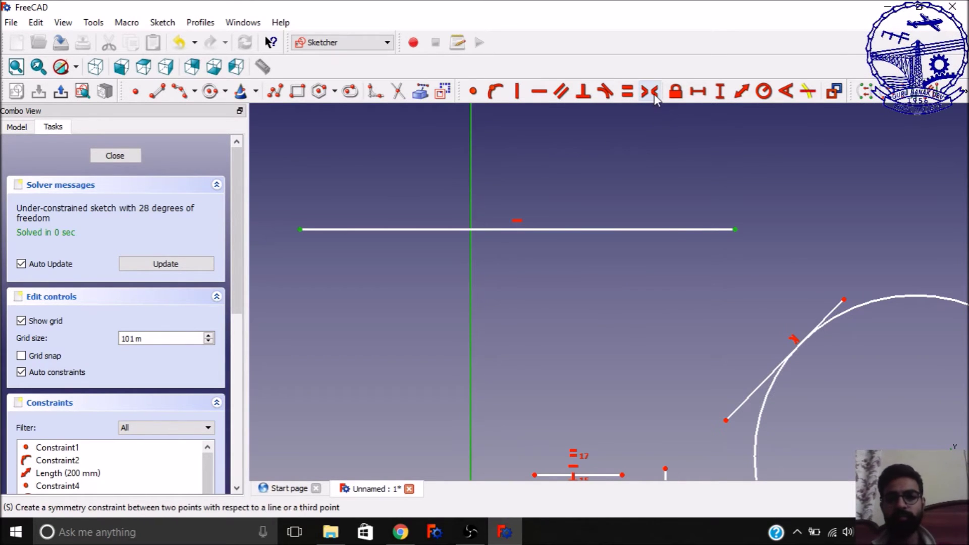
{"action": "left_click", "coordinate": [654, 94]}
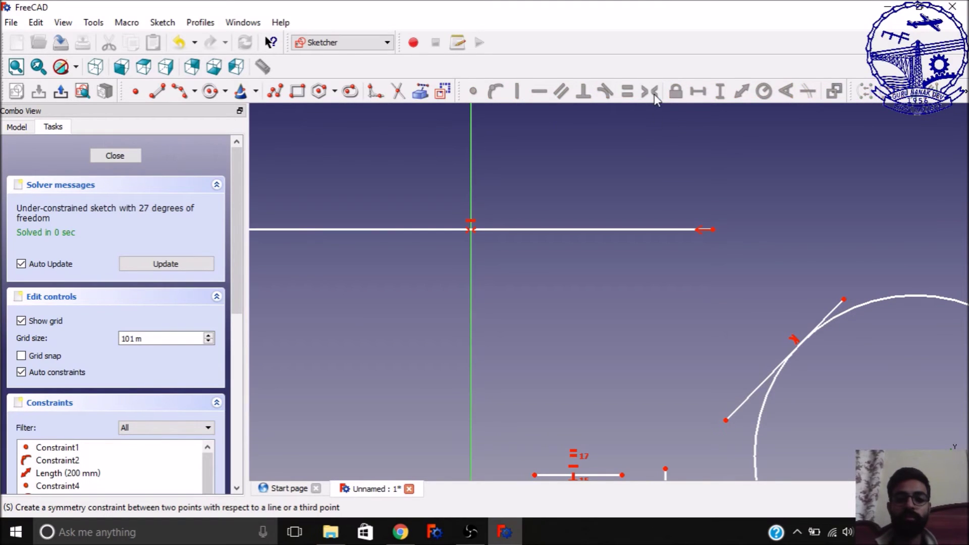
{"action": "scroll", "coordinate": [671, 177], "scroll_direction": "down", "scroll_amount": 3}
{"action": "scroll", "coordinate": [575, 183], "scroll_direction": "up", "scroll_amount": 2}
{"action": "left_click_drag", "start_coordinate": [429, 209], "coordinate": [471, 204]}
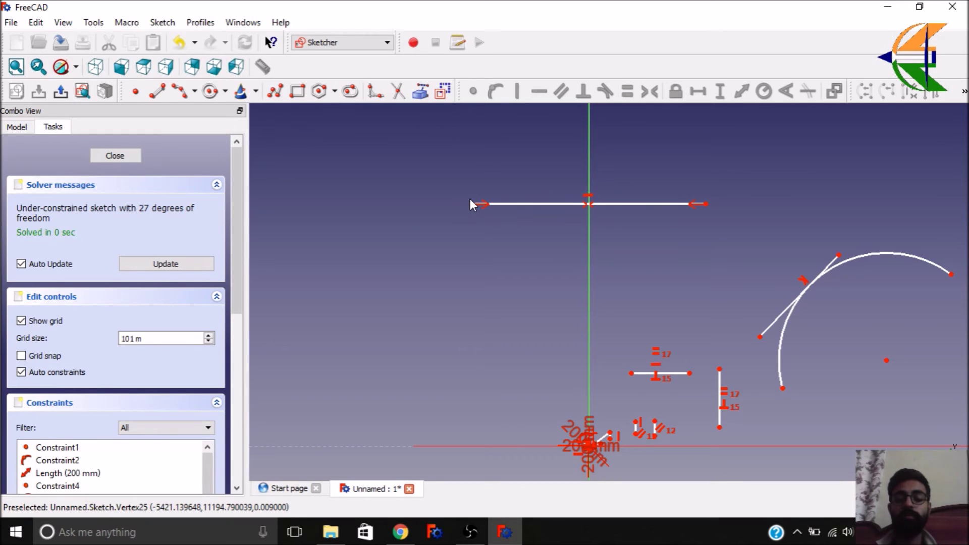
Draw a slanted line above the symmetric line, rising to the right of the vertical axis
{"action": "scroll", "coordinate": [710, 167], "scroll_direction": "up", "scroll_amount": 4}
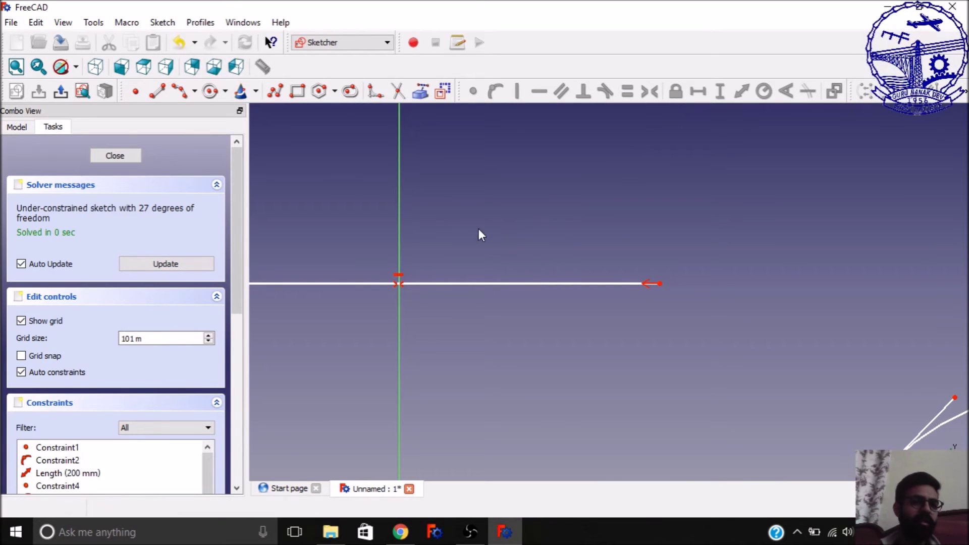
{"action": "left_click", "coordinate": [158, 91]}
{"action": "scroll", "coordinate": [389, 283], "scroll_direction": "down", "scroll_amount": 4}
{"action": "left_click", "coordinate": [445, 240]}
{"action": "left_click", "coordinate": [623, 159]}
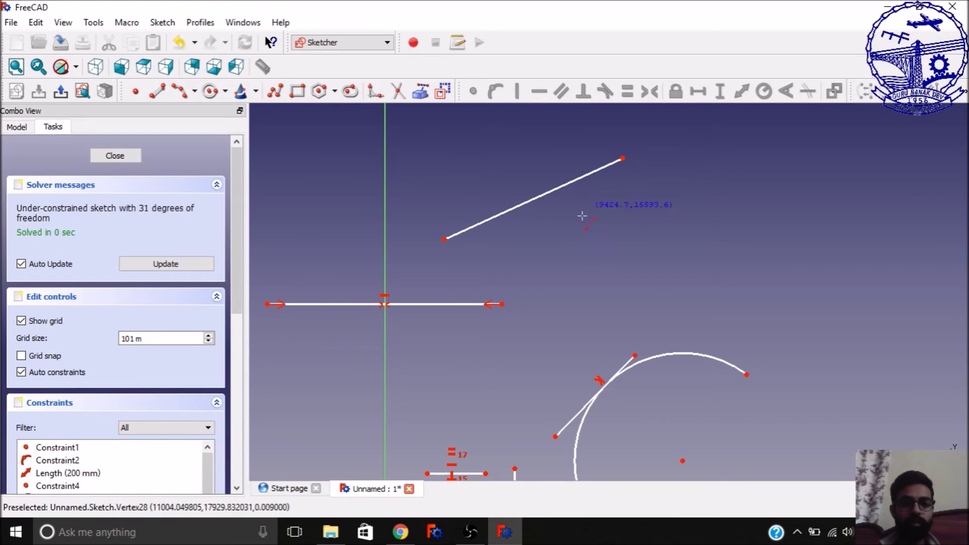
Try to apply a lock constraint to the whole slanted line
{"action": "left_click", "coordinate": [528, 204]}
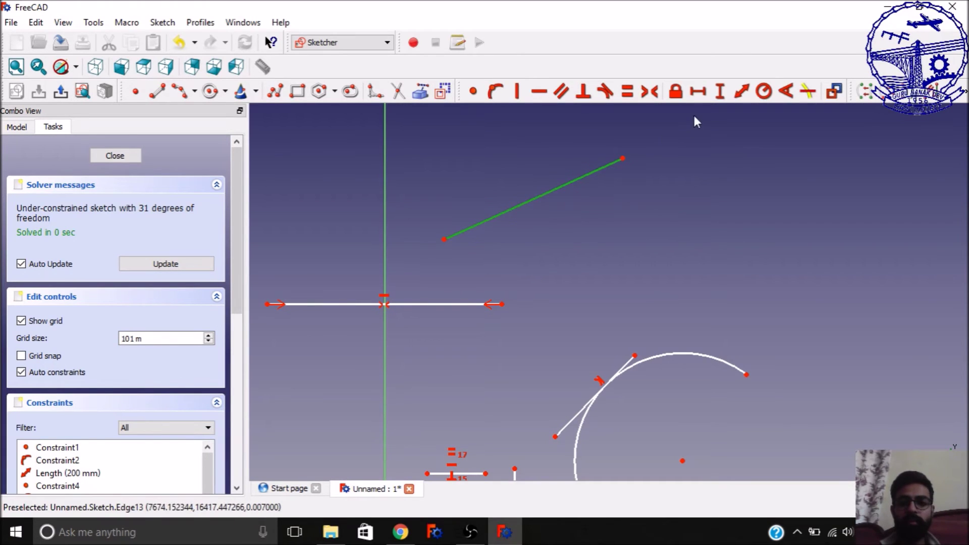
{"action": "left_click", "coordinate": [676, 91]}
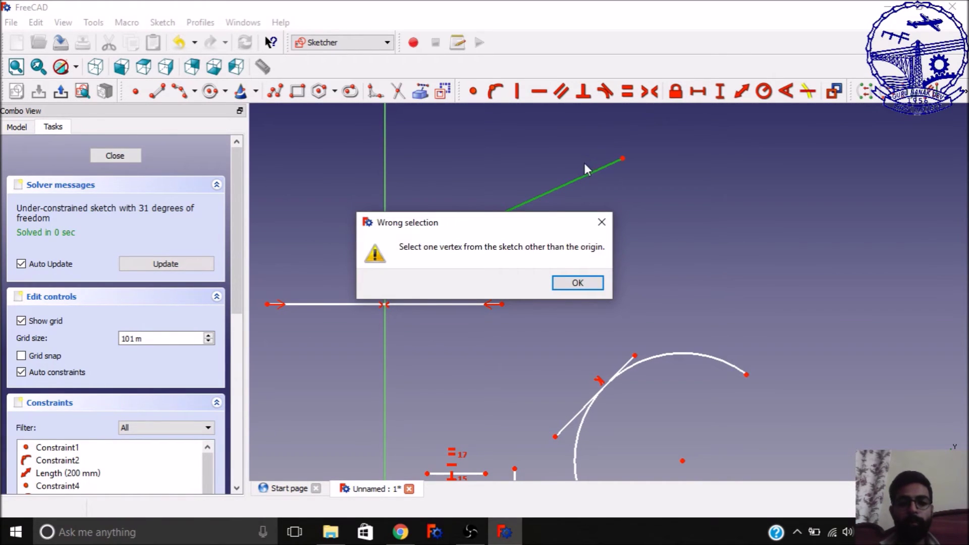
{"action": "left_click", "coordinate": [568, 282]}
Lock the slanted line's lower-left endpoint and inspect the resulting dimensions back to the origin
{"action": "left_click", "coordinate": [444, 240]}
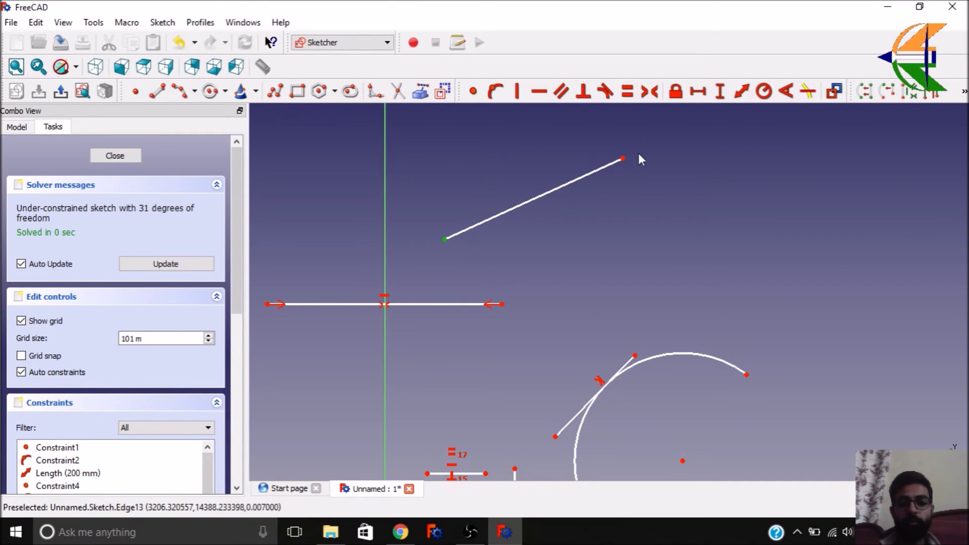
{"action": "left_click", "coordinate": [675, 92]}
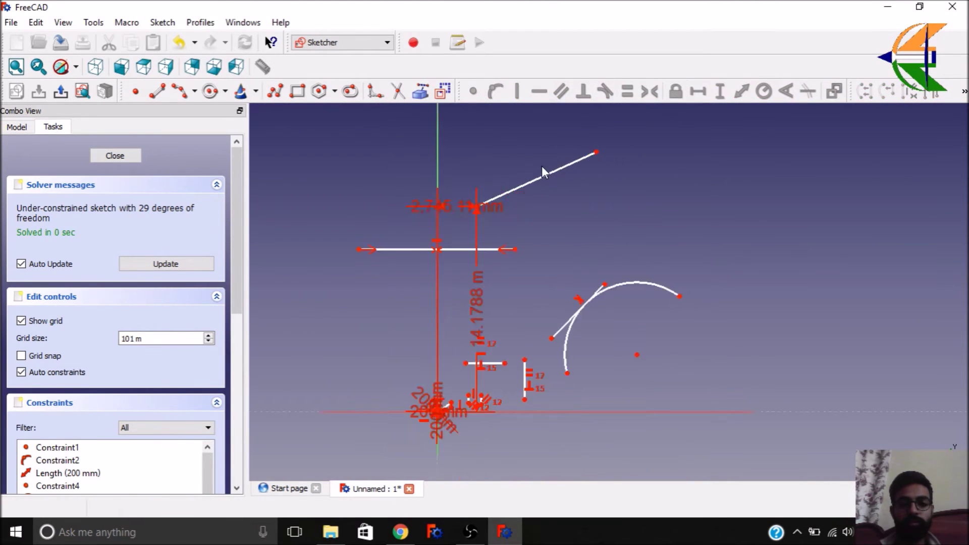
{"action": "scroll", "coordinate": [460, 197], "scroll_direction": "down", "scroll_amount": 4}
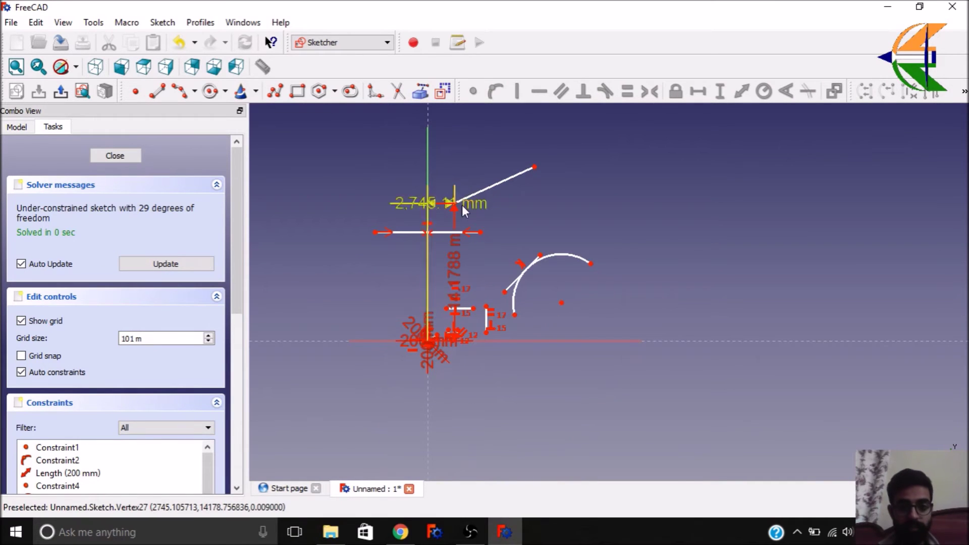
{"action": "scroll", "coordinate": [437, 324], "scroll_direction": "up", "scroll_amount": 6}
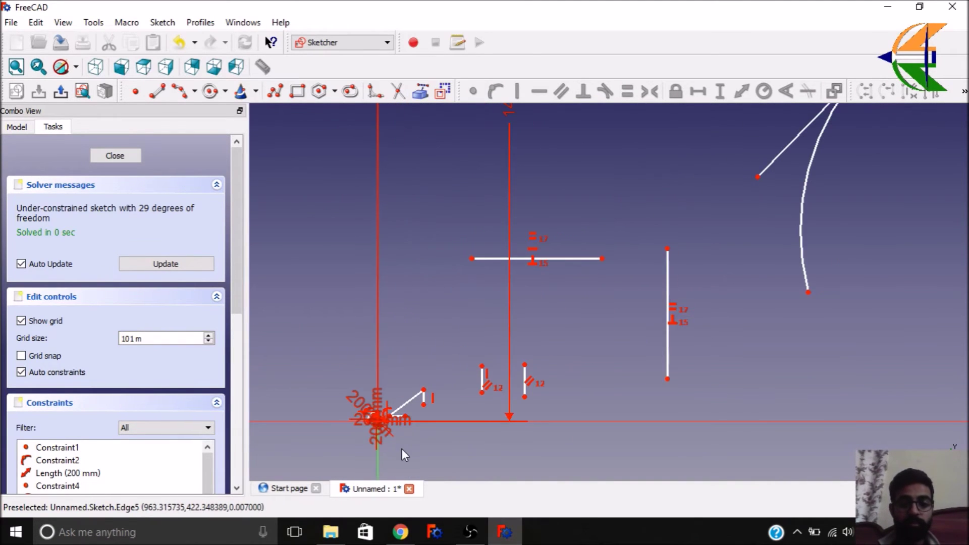
{"action": "scroll", "coordinate": [402, 447], "scroll_direction": "down", "scroll_amount": 4}
{"action": "scroll", "coordinate": [447, 278], "scroll_direction": "up", "scroll_amount": 2}
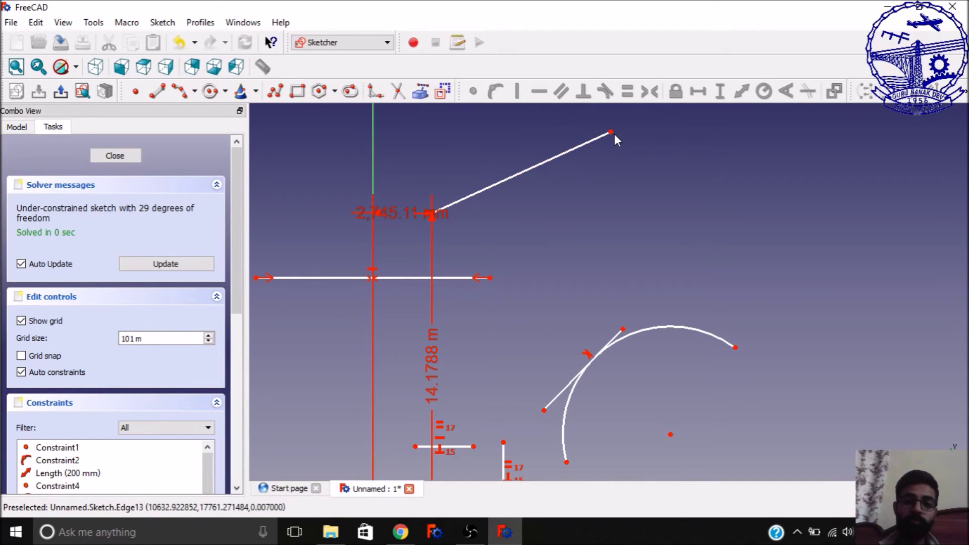
Swing the slanted line's free endpoint down below the locked one, and apply a lock constraint to it as well
{"action": "left_click_drag", "start_coordinate": [612, 133], "coordinate": [593, 278]}
{"action": "left_click", "coordinate": [590, 268]}
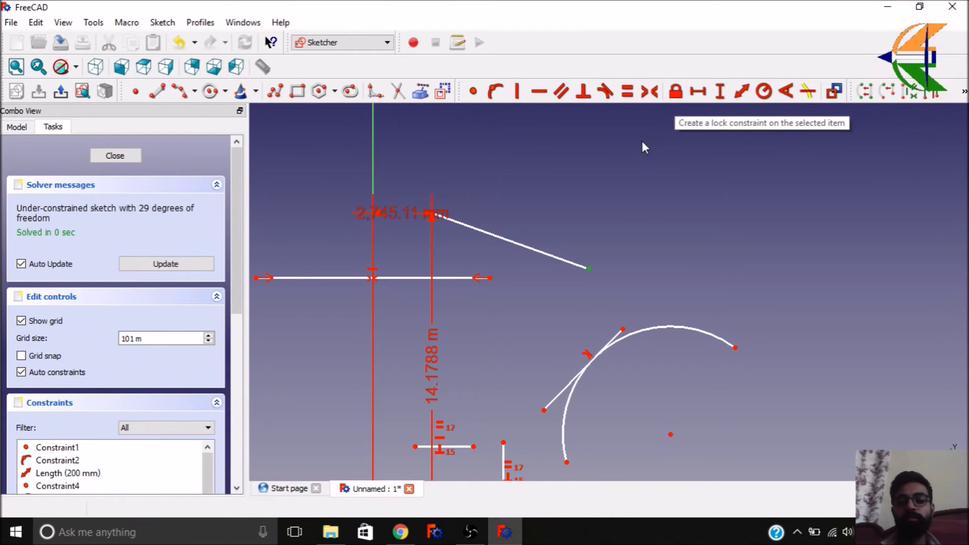
{"action": "scroll", "coordinate": [642, 140], "scroll_direction": "down", "scroll_amount": 2}
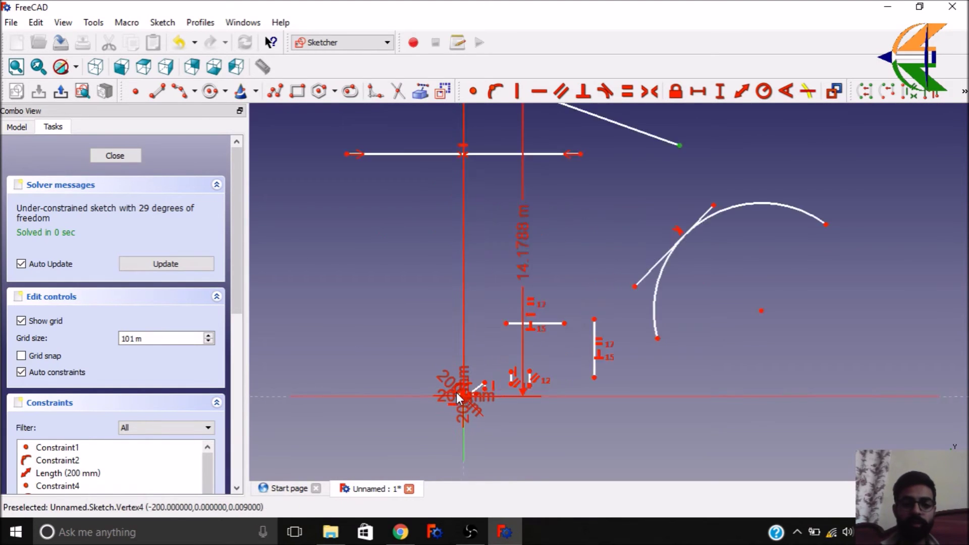
{"action": "scroll", "coordinate": [620, 212], "scroll_direction": "up", "scroll_amount": 5}
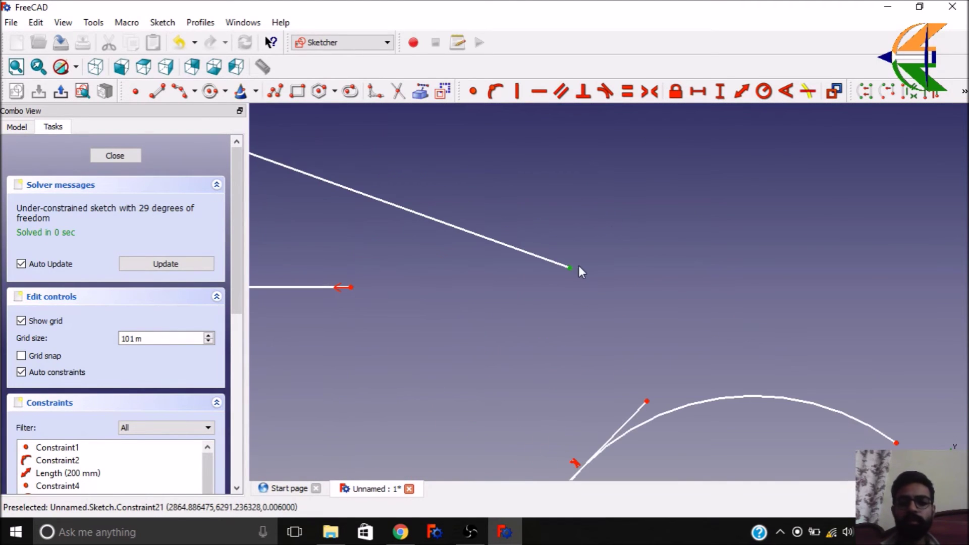
{"action": "left_click", "coordinate": [676, 93]}
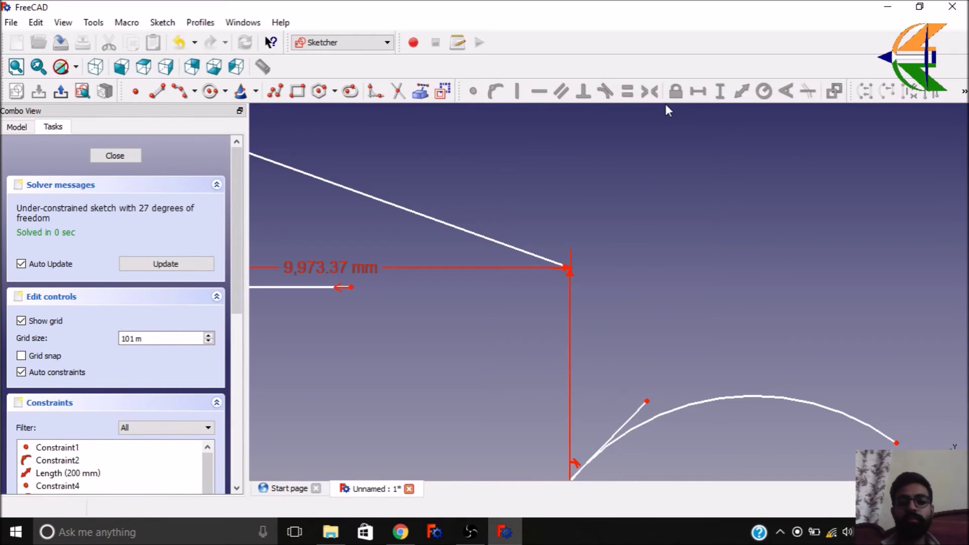
{"action": "scroll", "coordinate": [666, 104], "scroll_direction": "down", "scroll_amount": 3}
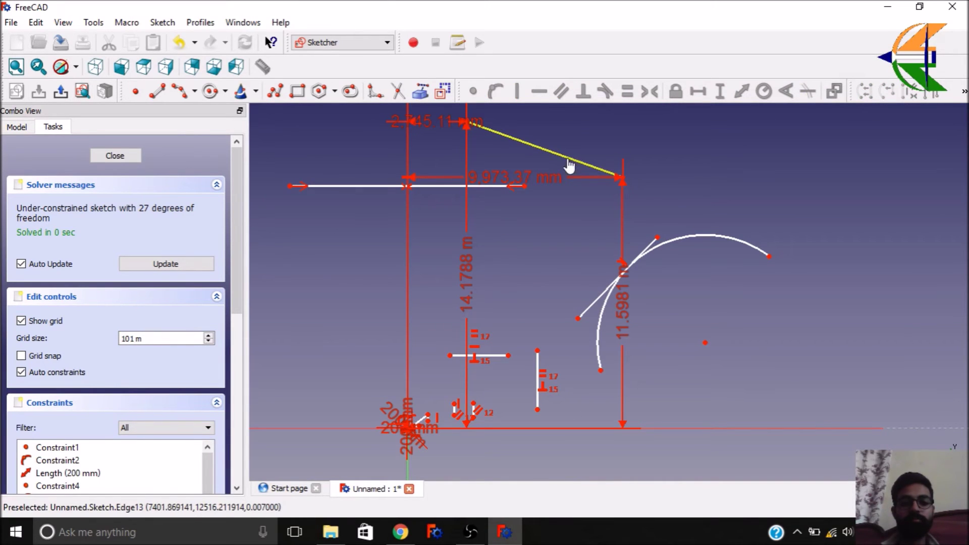
{"action": "scroll", "coordinate": [520, 245], "scroll_direction": "down", "scroll_amount": 2}
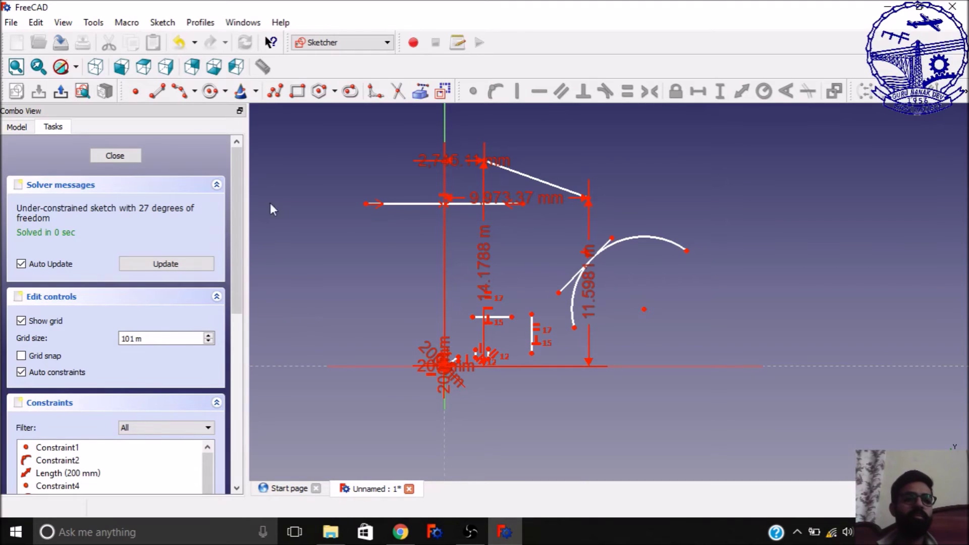
Draw a two-segment open polyline to the right of the arc, forming a sideways V with its corner on the left
{"action": "left_click", "coordinate": [276, 91]}
{"action": "scroll", "coordinate": [259, 300], "scroll_direction": "down", "scroll_amount": 3}
{"action": "scroll", "coordinate": [559, 221], "scroll_direction": "up", "scroll_amount": 4}
{"action": "left_click", "coordinate": [556, 332]}
{"action": "left_click", "coordinate": [395, 224]}
{"action": "left_click", "coordinate": [754, 171]}
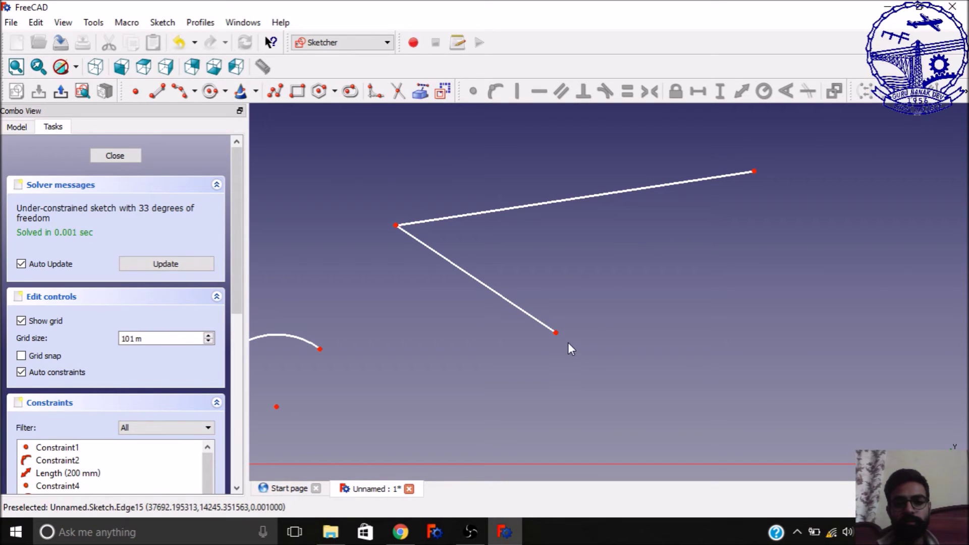
Constrain the horizontal distance between the polyline's two free endpoints to 14 m
{"action": "left_click", "coordinate": [556, 333]}
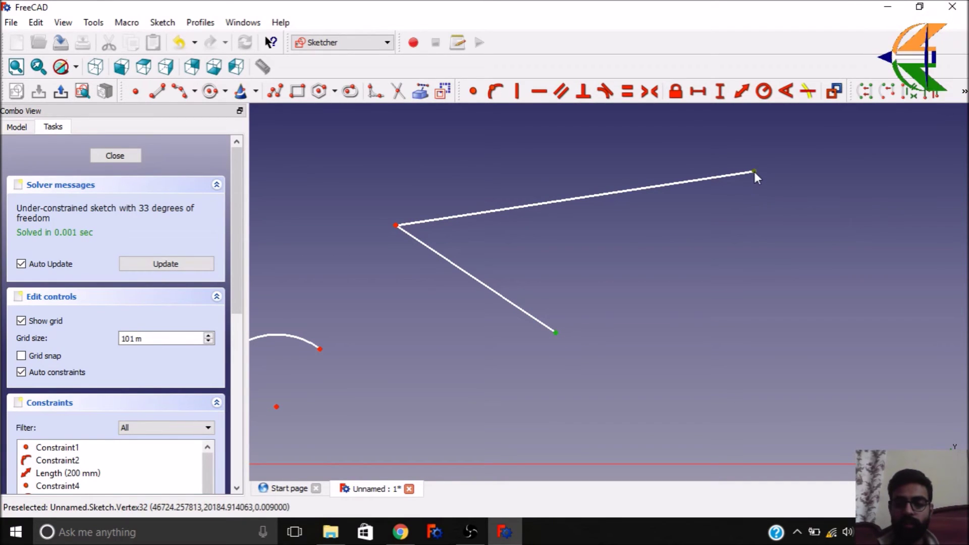
{"action": "left_click", "coordinate": [699, 92]}
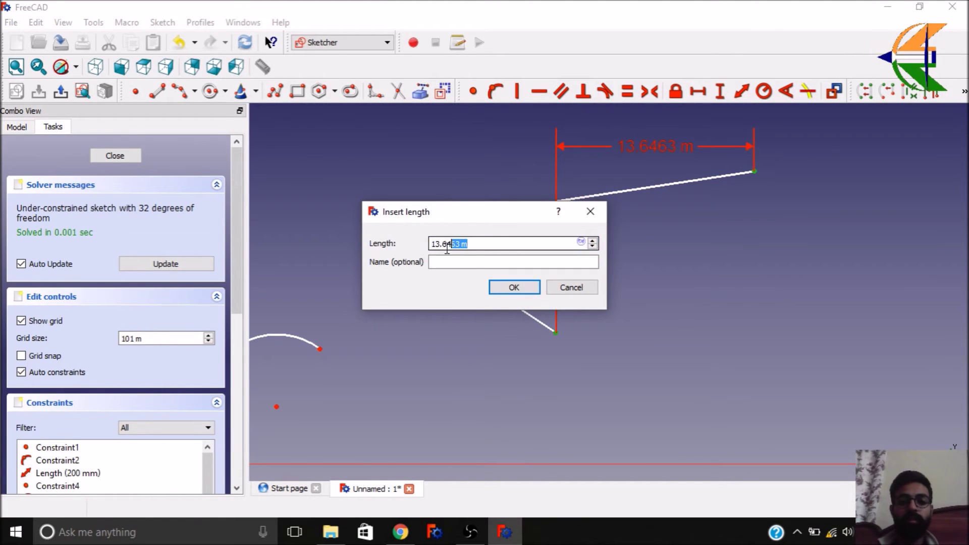
{"action": "type", "text": "14"}
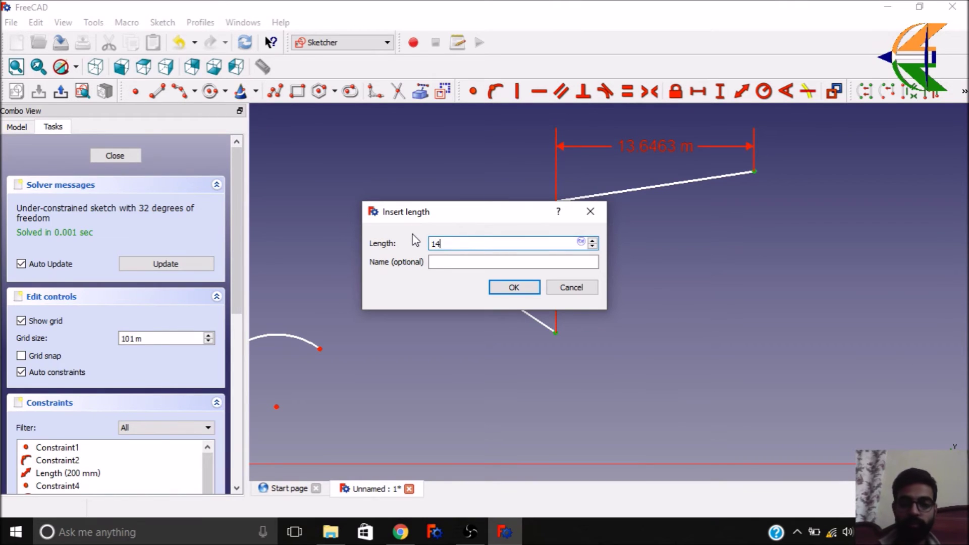
{"action": "type", "text": " m"}
{"action": "key", "text": "Return"}
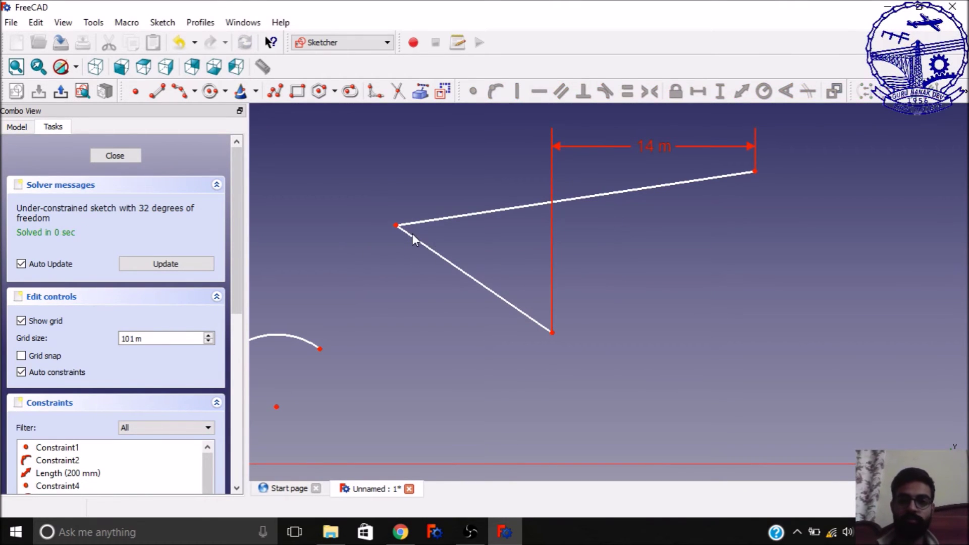
Pull the polyline's lower endpoint further down and constrain the vertical distance between its two free endpoints to 16 m
{"action": "mouse_move", "coordinate": [553, 336]}
{"action": "left_mouse_down"}
{"action": "mouse_move", "coordinate": [550, 443]}
{"action": "mouse_move", "coordinate": [544, 393]}
{"action": "left_mouse_up"}
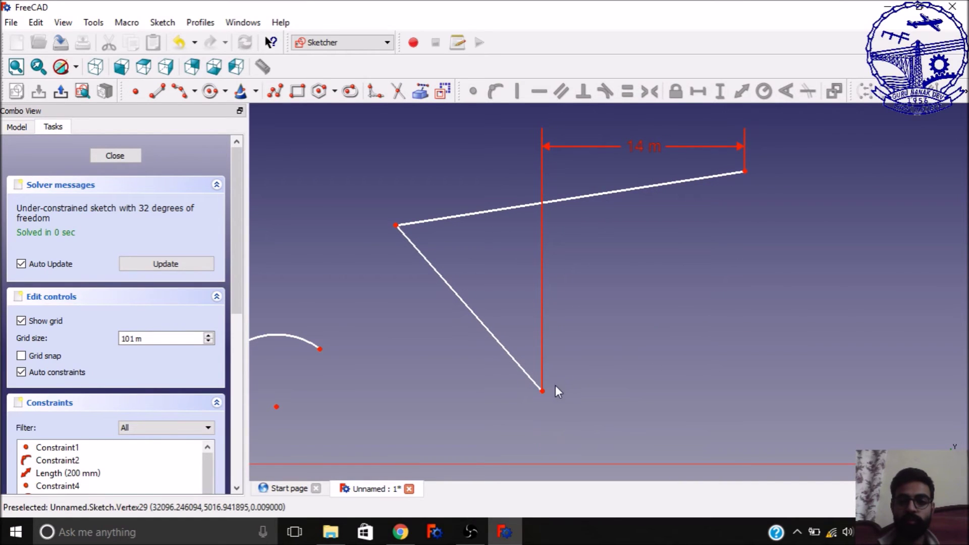
{"action": "left_click", "coordinate": [543, 391]}
{"action": "left_click", "coordinate": [744, 172]}
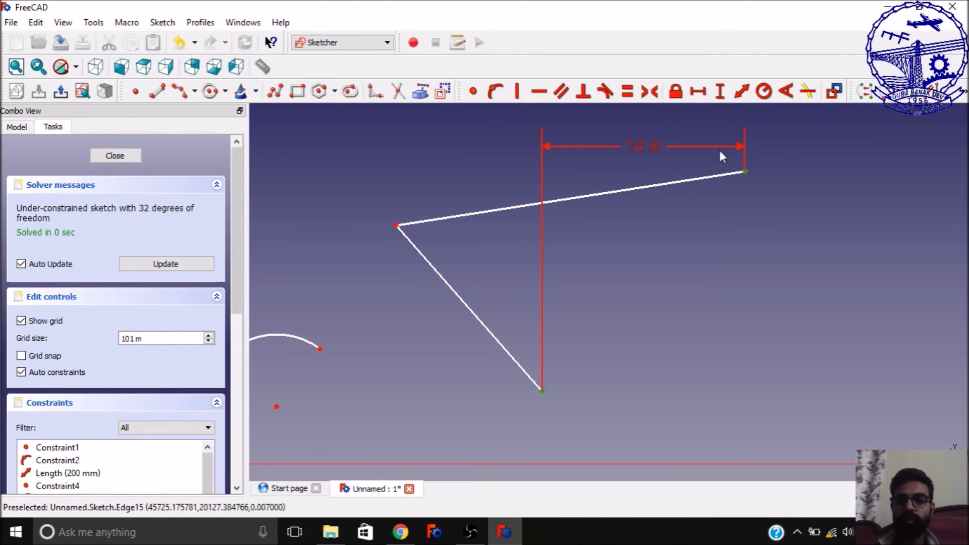
{"action": "left_click", "coordinate": [717, 95]}
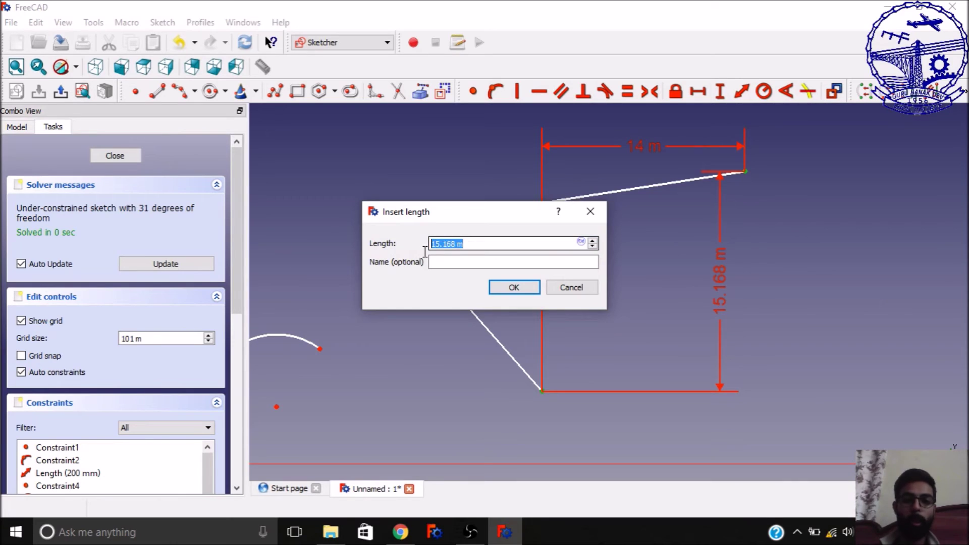
{"action": "type", "text": "6 m"}
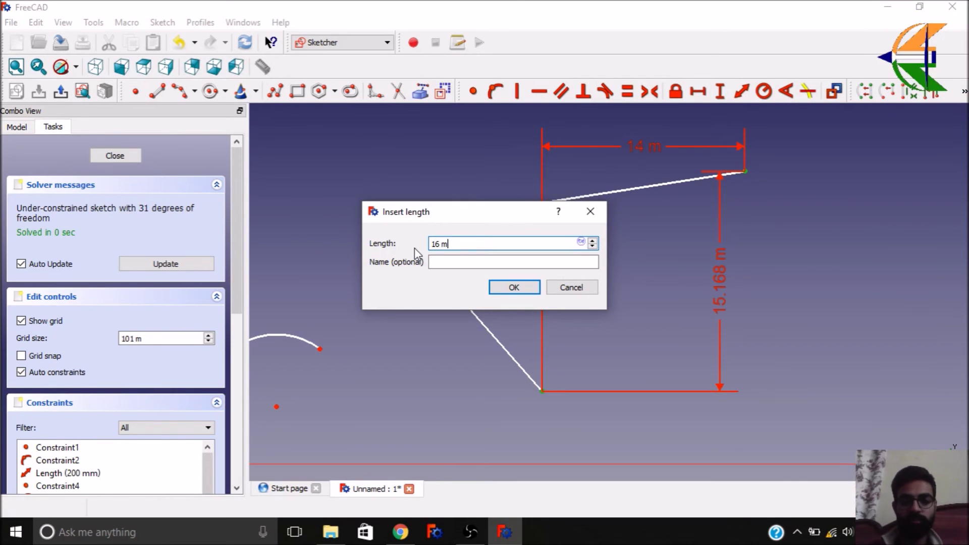
{"action": "key", "text": "Return"}
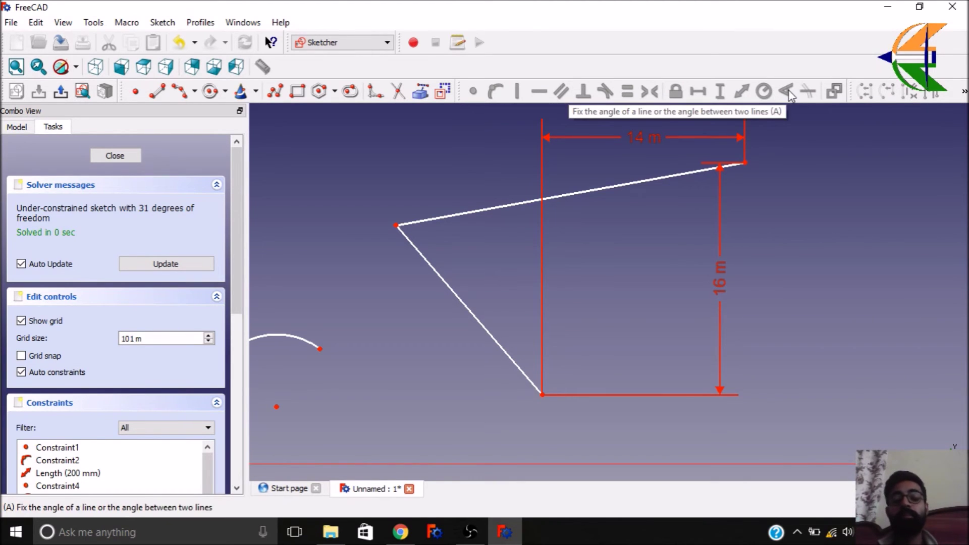
Draw a second two-segment open polyline well to the right of the first, forming a sideways V with its corner on the right
{"action": "scroll", "coordinate": [384, 245], "scroll_direction": "down", "scroll_amount": 4}
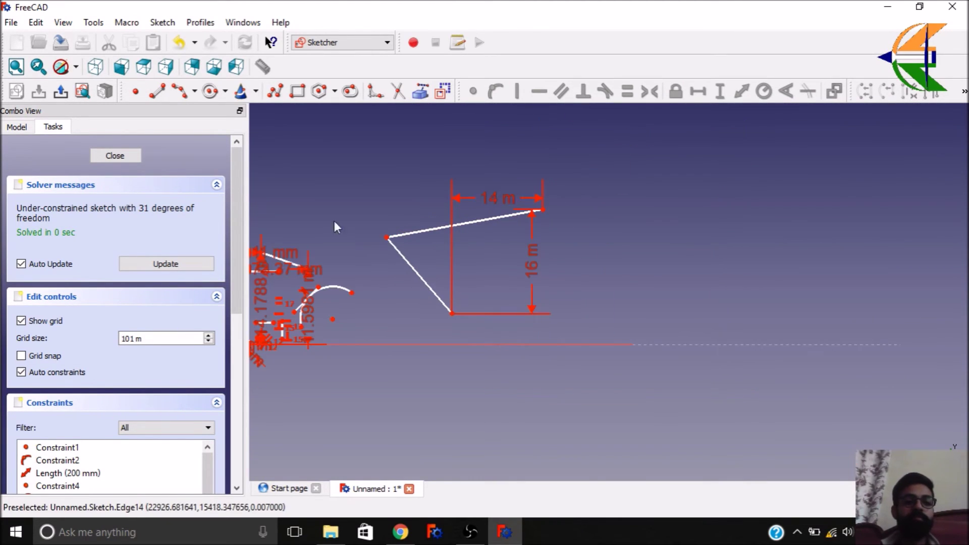
{"action": "left_click", "coordinate": [275, 91]}
{"action": "scroll", "coordinate": [268, 181], "scroll_direction": "down", "scroll_amount": 4}
{"action": "scroll", "coordinate": [493, 182], "scroll_direction": "up", "scroll_amount": 4}
{"action": "left_click", "coordinate": [521, 262]}
{"action": "left_click", "coordinate": [626, 232]}
{"action": "left_click", "coordinate": [494, 133]}
{"action": "right_click", "coordinate": [495, 133]}
Constrain the angle between the new polyline's two segments to 80° and move its lower free endpoint to test the constraint
{"action": "scroll", "coordinate": [634, 192], "scroll_direction": "up", "scroll_amount": 3}
{"action": "left_click", "coordinate": [589, 260]}
{"action": "left_click", "coordinate": [572, 297]}
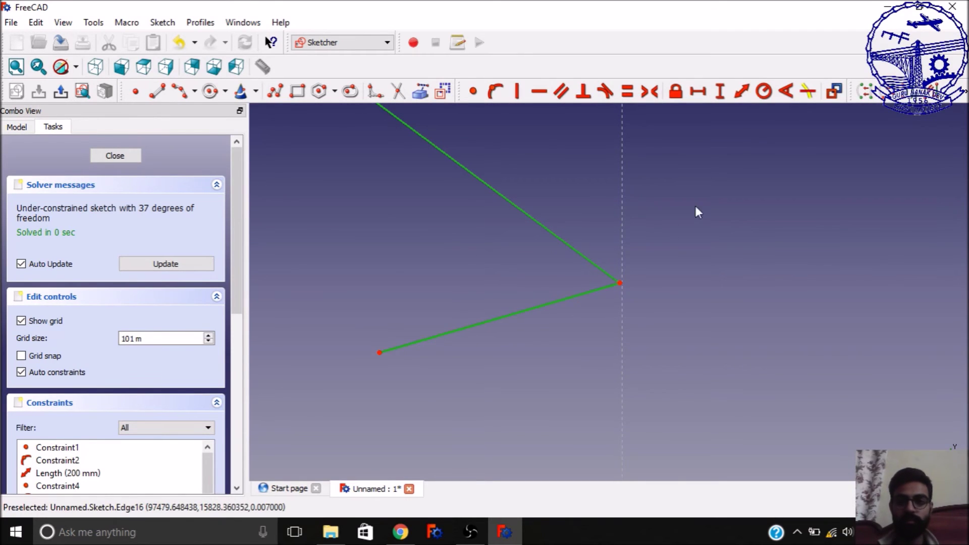
{"action": "left_click", "coordinate": [786, 91]}
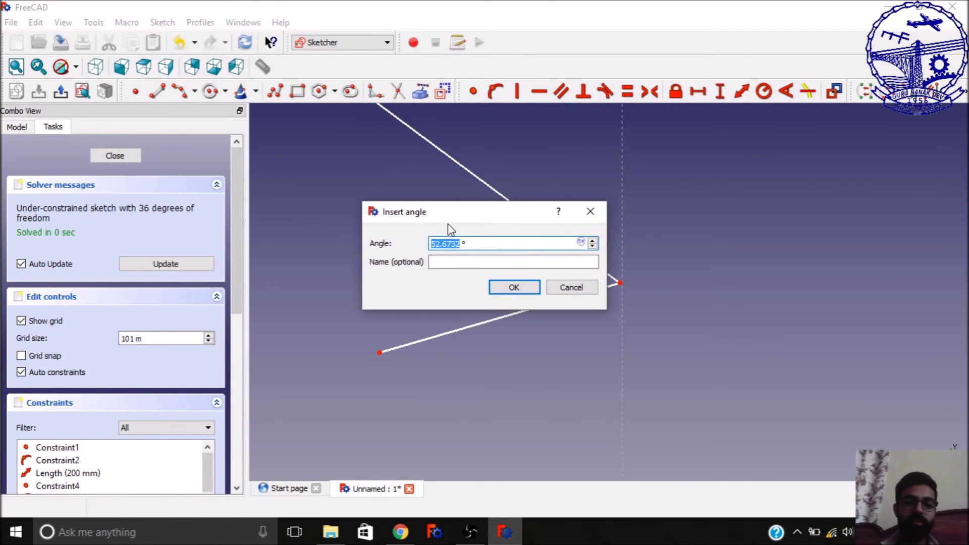
{"action": "left_click_drag", "start_coordinate": [498, 217], "coordinate": [753, 159]}
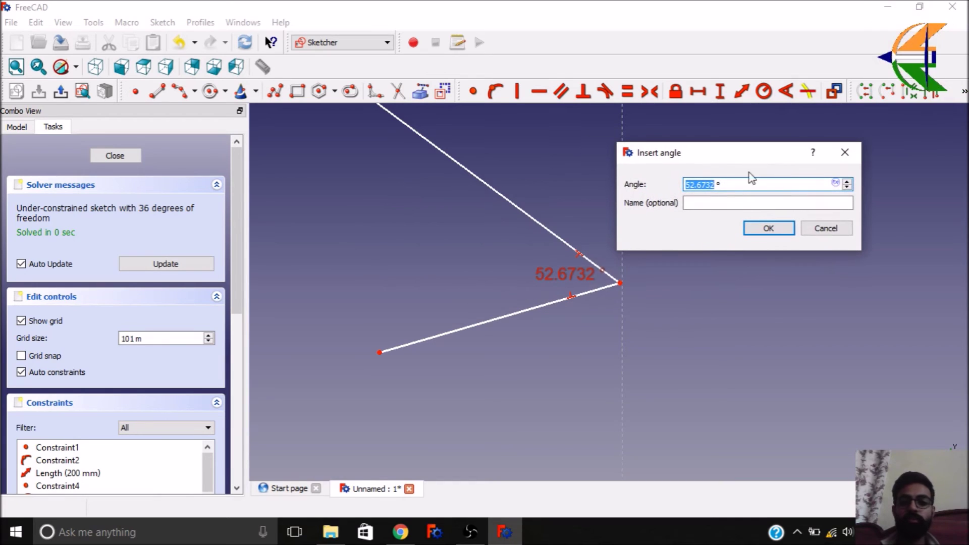
{"action": "left_click_drag", "start_coordinate": [737, 191], "coordinate": [685, 189]}
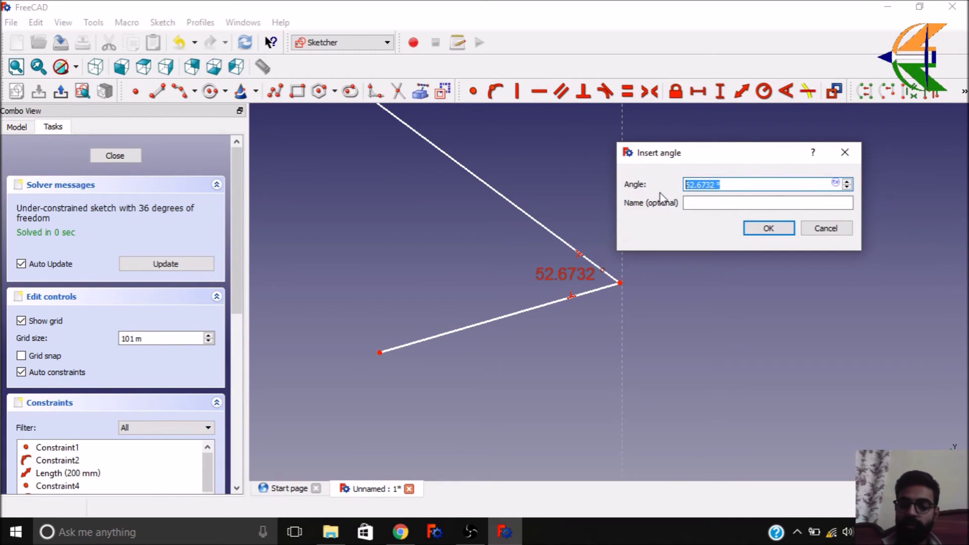
{"action": "key", "text": "Return"}
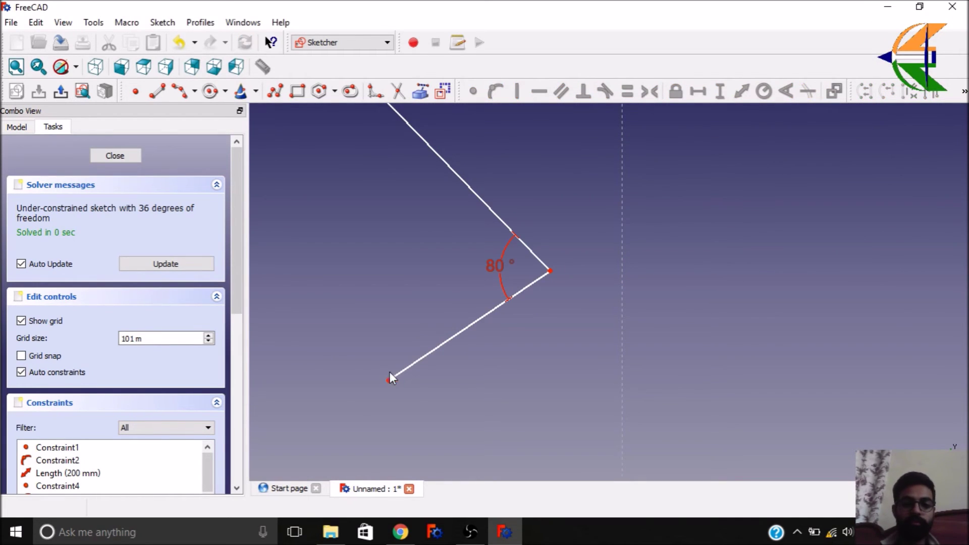
{"action": "mouse_move", "coordinate": [392, 381]}
{"action": "left_mouse_down"}
{"action": "mouse_move", "coordinate": [394, 401]}
{"action": "mouse_move", "coordinate": [508, 452]}
{"action": "mouse_move", "coordinate": [734, 412]}
{"action": "mouse_move", "coordinate": [474, 408]}
{"action": "mouse_move", "coordinate": [394, 431]}
{"action": "mouse_move", "coordinate": [440, 419]}
{"action": "left_mouse_up"}
{"action": "scroll", "coordinate": [528, 403], "scroll_direction": "down", "scroll_amount": 2}
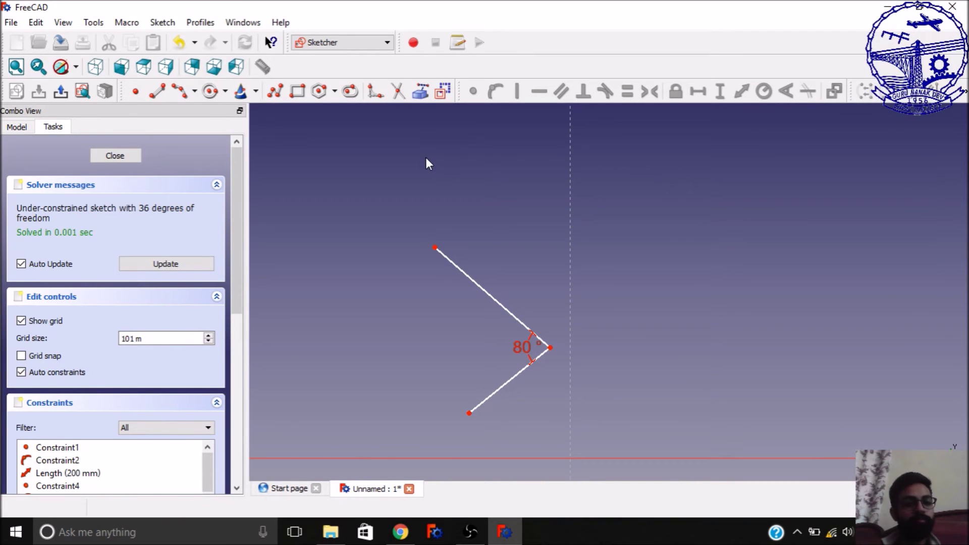
Close the constraint practice sketch and delete it from the document
{"action": "scroll", "coordinate": [485, 197], "scroll_direction": "down", "scroll_amount": 5}
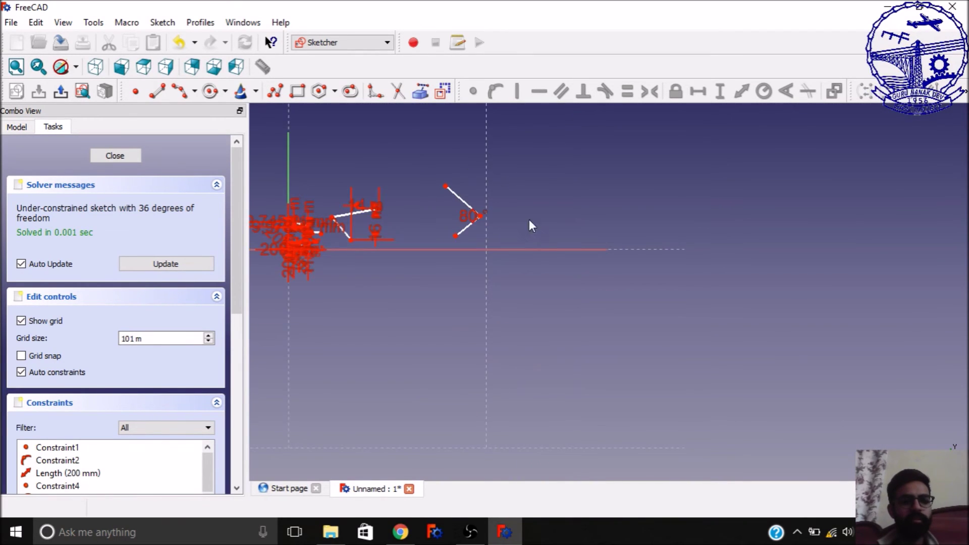
{"action": "left_click", "coordinate": [112, 155]}
{"action": "key", "text": "Delete"}
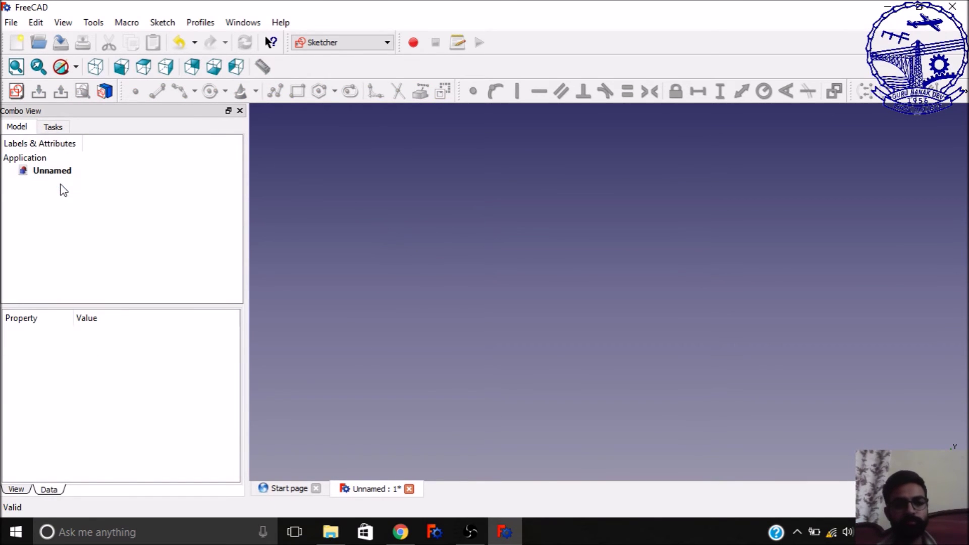
Switch to the Part workbench, create a cube solid and turn it to a three-dimensional view
{"action": "left_click", "coordinate": [338, 44]}
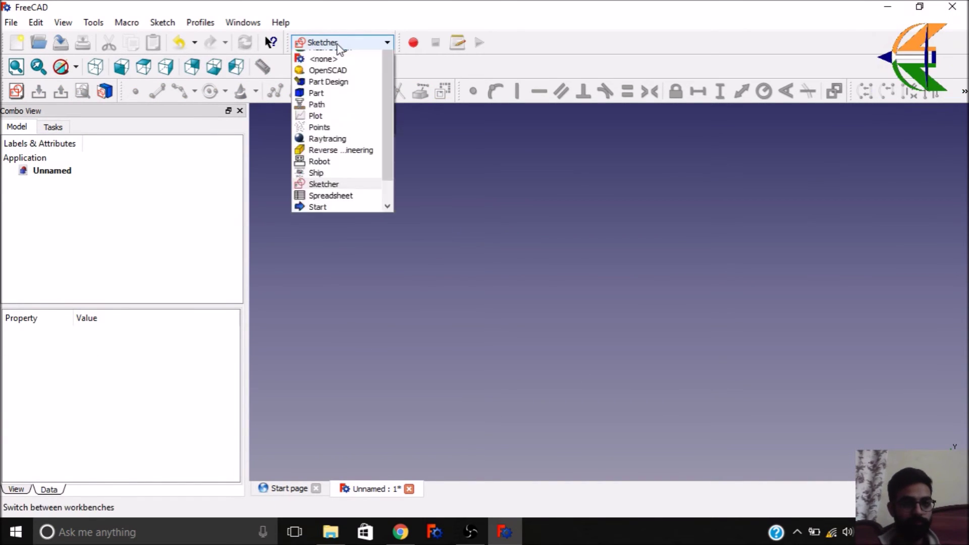
{"action": "left_click", "coordinate": [330, 204]}
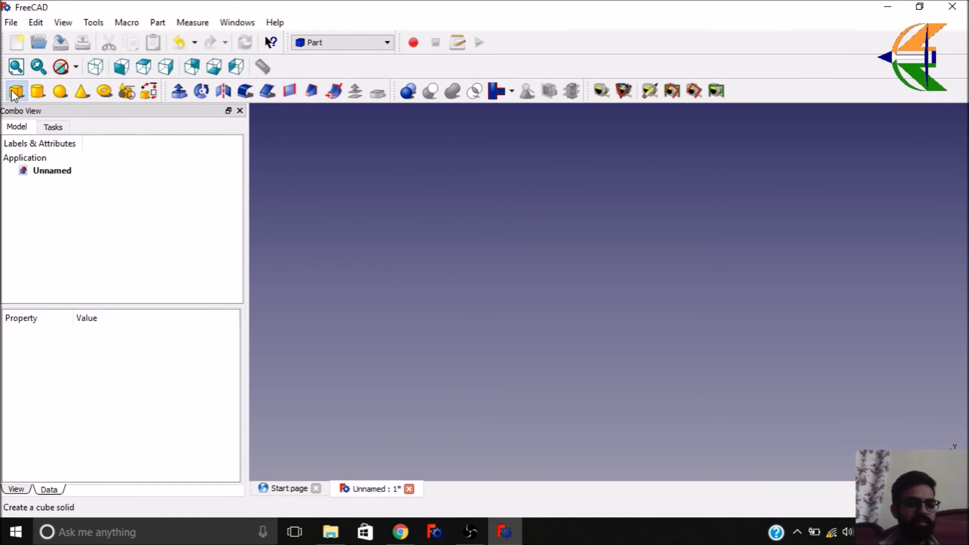
{"action": "left_click", "coordinate": [12, 90]}
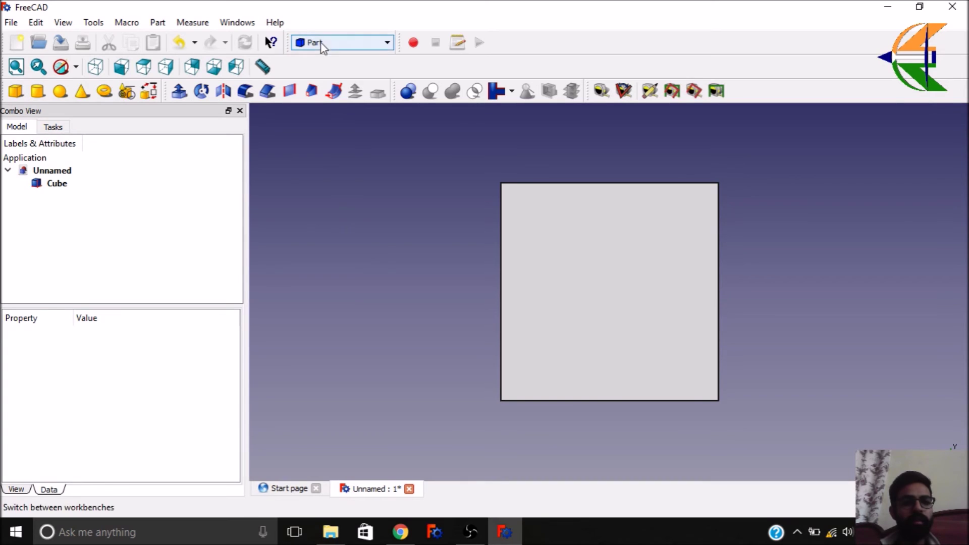
{"action": "key", "text": "0"}
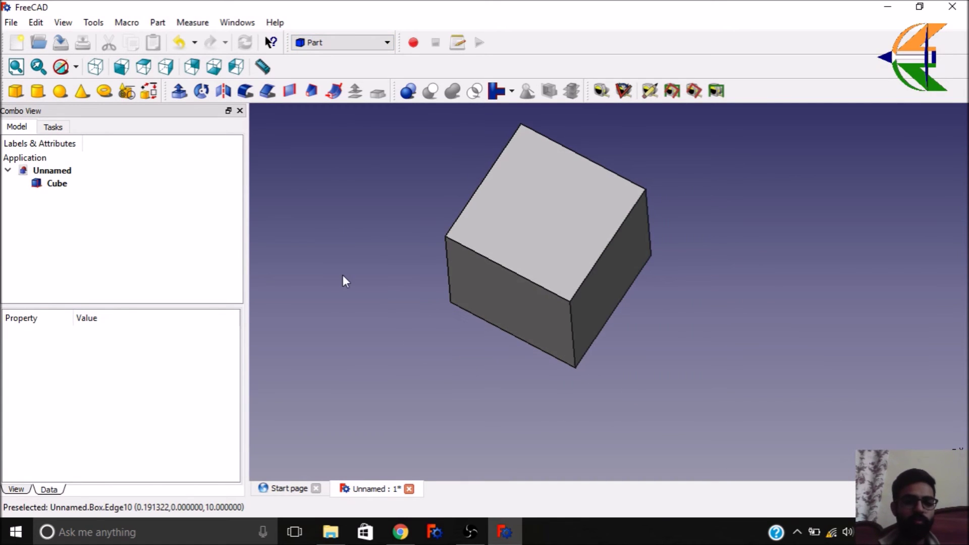
{"action": "middle_click_drag", "start_coordinate": [348, 274], "coordinate": [467, 314]}
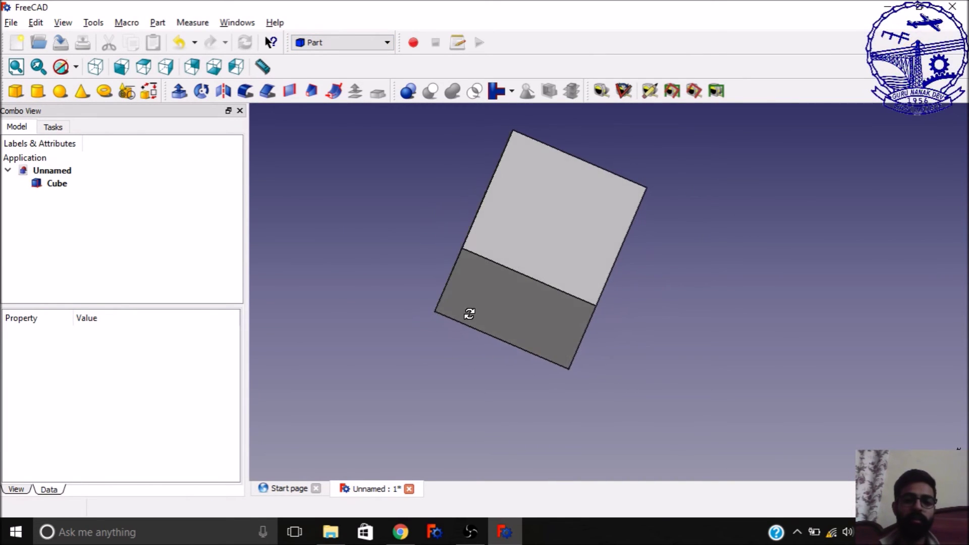
{"action": "scroll", "coordinate": [519, 346], "scroll_direction": "down", "scroll_amount": 2}
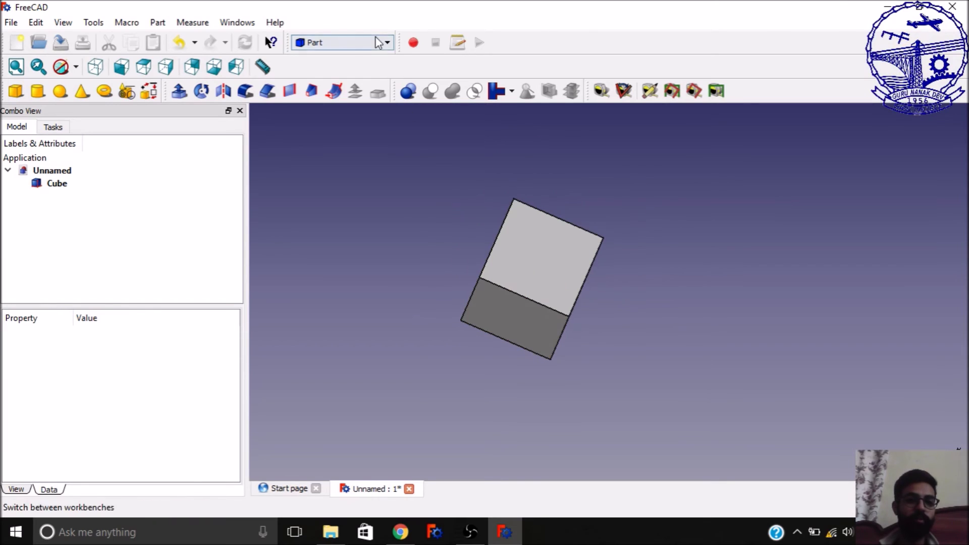
Return to the Sketcher workbench and start a sketch on the cube's top face with the FlatFace attachment method
{"action": "left_click", "coordinate": [343, 43]}
{"action": "left_click", "coordinate": [334, 296]}
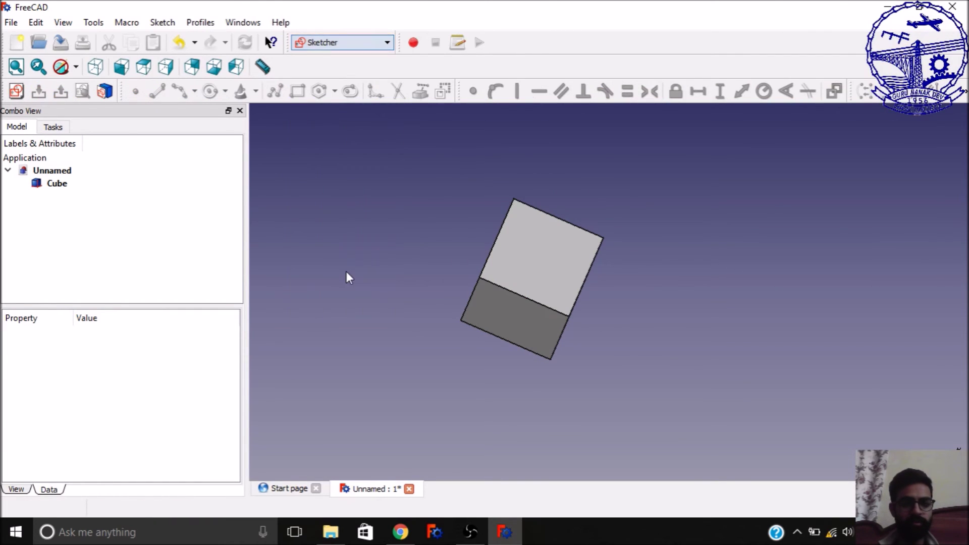
{"action": "middle_click_drag", "start_coordinate": [641, 312], "coordinate": [589, 316]}
{"action": "left_click", "coordinate": [533, 254]}
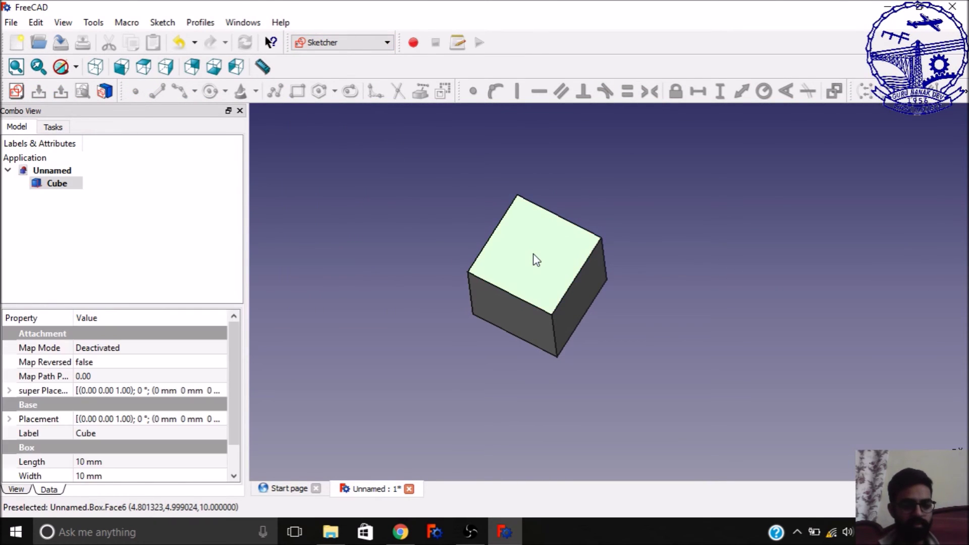
{"action": "left_click", "coordinate": [15, 91]}
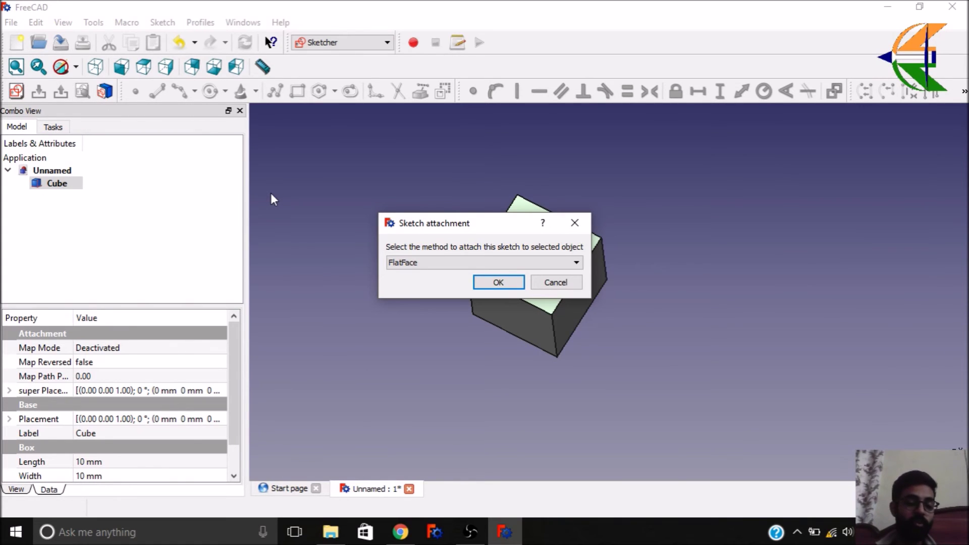
{"action": "left_click", "coordinate": [391, 263]}
{"action": "left_click", "coordinate": [404, 263]}
{"action": "left_click", "coordinate": [498, 283]}
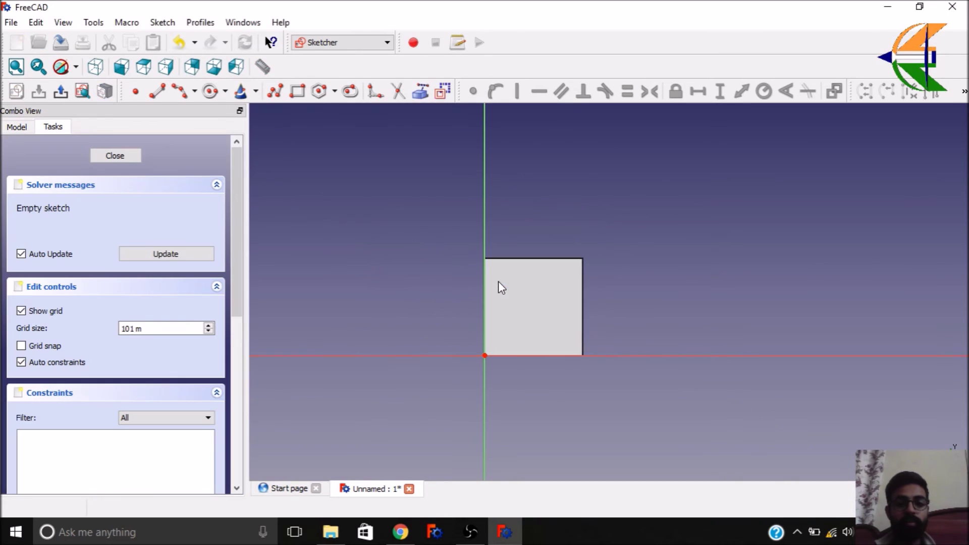
Check the sketch plane on the cube, return to the top view and draw a rectangle to the right of the face
{"action": "mouse_move", "coordinate": [531, 410]}
{"action": "middle_mouse_down"}
{"action": "mouse_move", "coordinate": [552, 324]}
{"action": "mouse_move", "coordinate": [526, 275]}
{"action": "mouse_move", "coordinate": [494, 258]}
{"action": "mouse_move", "coordinate": [510, 257]}
{"action": "mouse_move", "coordinate": [510, 237]}
{"action": "middle_mouse_up"}
{"action": "scroll", "coordinate": [507, 227], "scroll_direction": "up", "scroll_amount": 5}
{"action": "scroll", "coordinate": [505, 247], "scroll_direction": "down", "scroll_amount": 3}
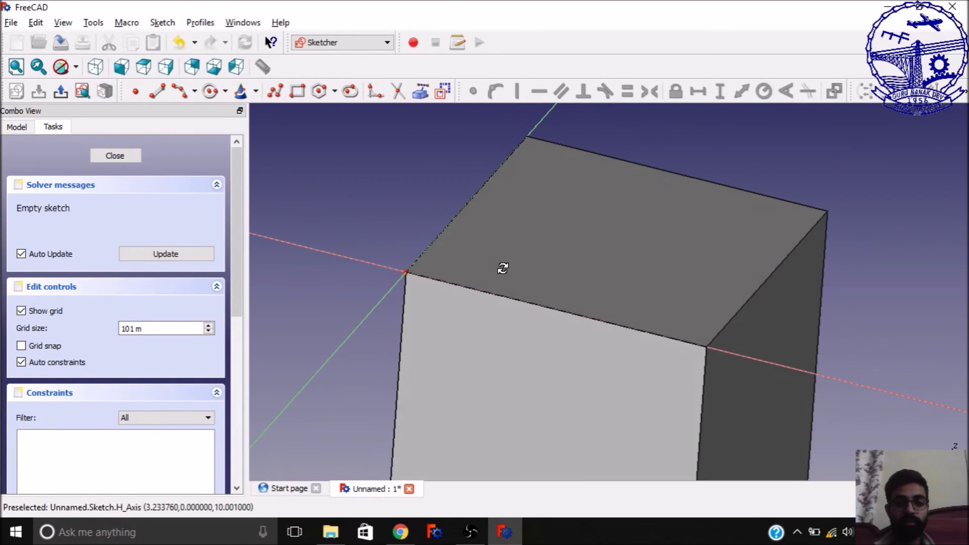
{"action": "left_click", "coordinate": [145, 70]}
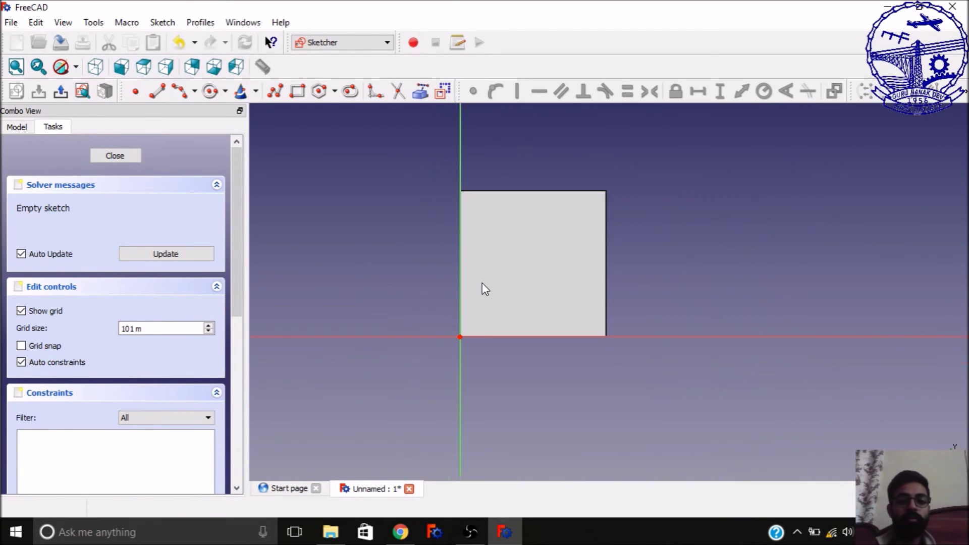
{"action": "left_click", "coordinate": [298, 92]}
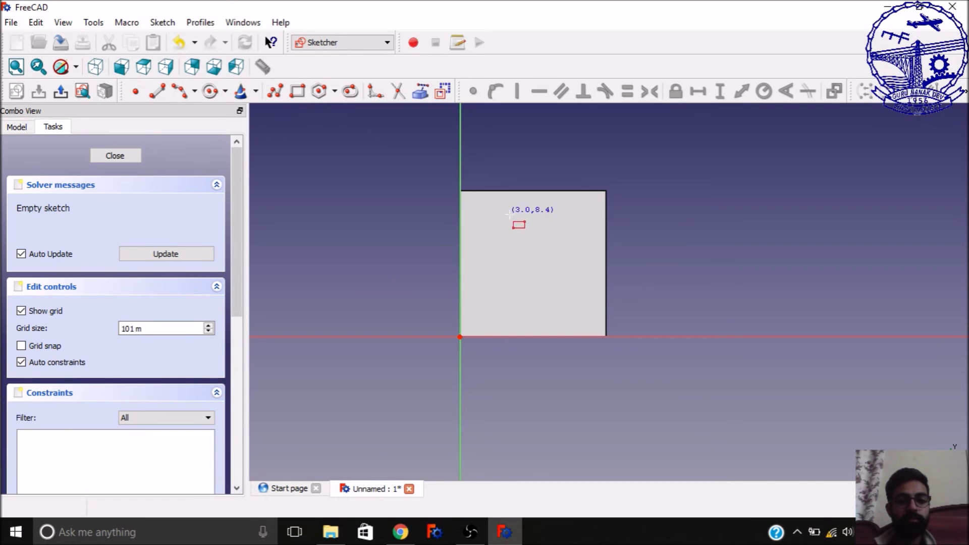
{"action": "left_click", "coordinate": [707, 233]}
{"action": "left_click", "coordinate": [768, 283]}
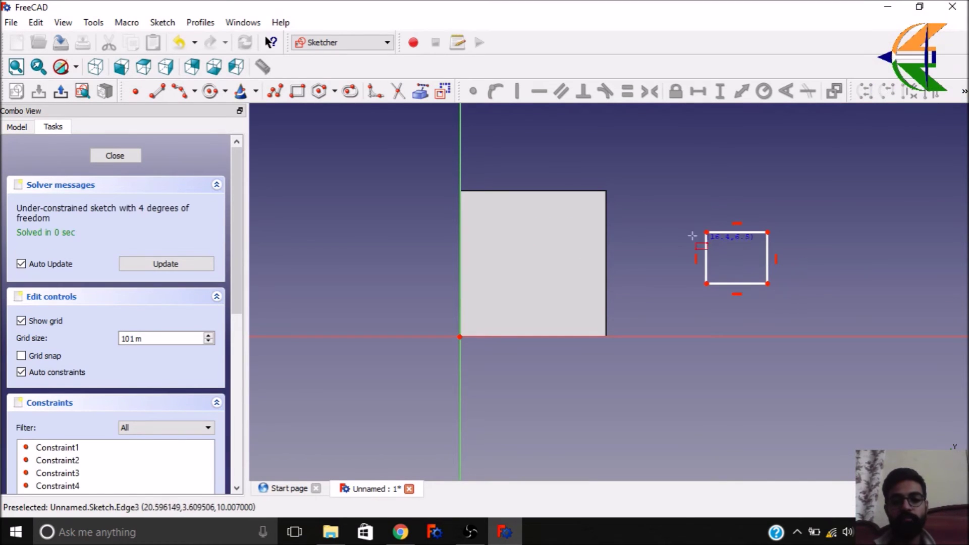
Draw three more rectangles: one above the cube face, one to its left and a small one inside it
{"action": "left_click", "coordinate": [525, 130]}
{"action": "left_click", "coordinate": [619, 167]}
{"action": "left_click", "coordinate": [287, 189]}
{"action": "left_click", "coordinate": [342, 266]}
{"action": "left_click", "coordinate": [503, 236]}
{"action": "left_click", "coordinate": [531, 272]}
{"action": "mouse_move", "coordinate": [608, 395]}
{"action": "middle_mouse_down"}
{"action": "mouse_move", "coordinate": [607, 235]}
{"action": "mouse_move", "coordinate": [610, 296]}
{"action": "middle_mouse_up"}
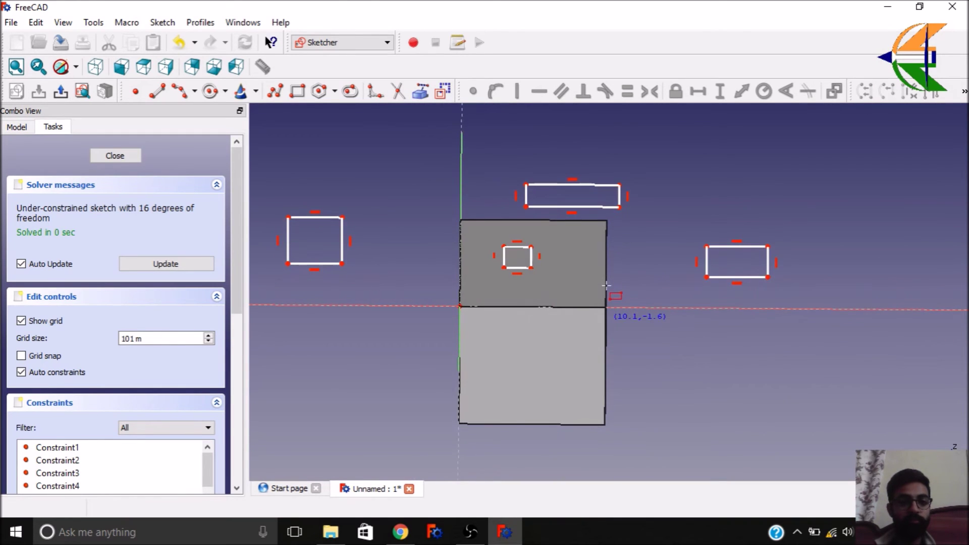
{"action": "left_click", "coordinate": [144, 70]}
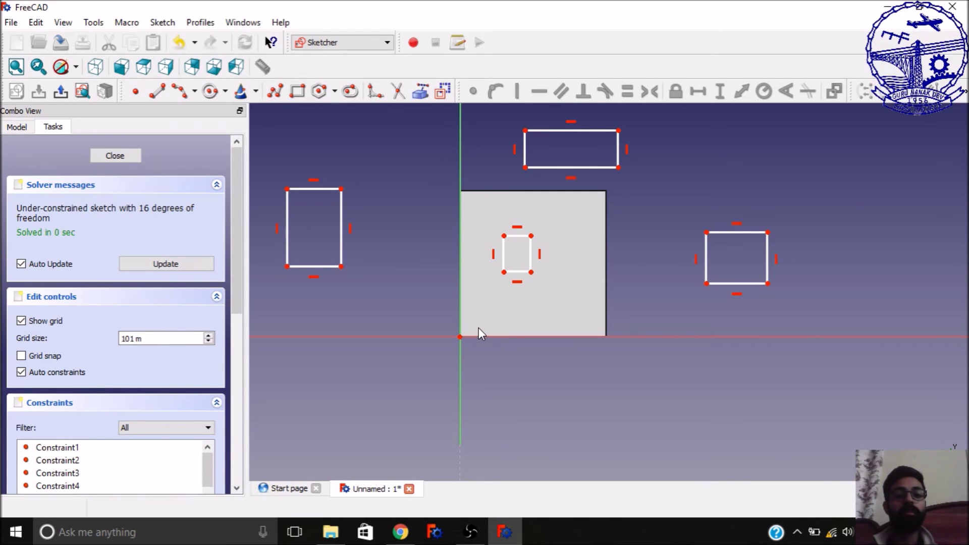
Link the cube face's top, right and bottom edges into the sketch as external geometry
{"action": "left_click", "coordinate": [423, 95]}
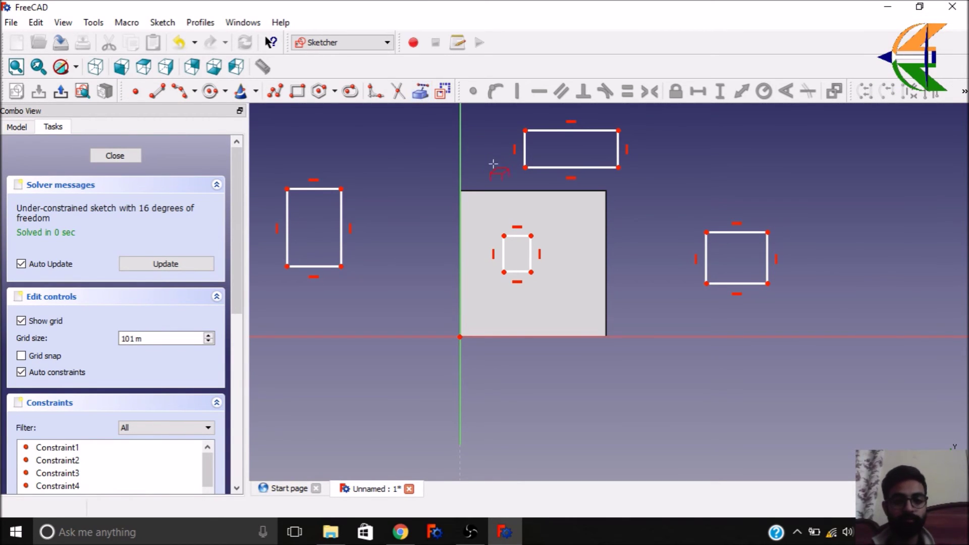
{"action": "left_click", "coordinate": [498, 191]}
{"action": "left_click", "coordinate": [605, 223]}
{"action": "left_click", "coordinate": [550, 336]}
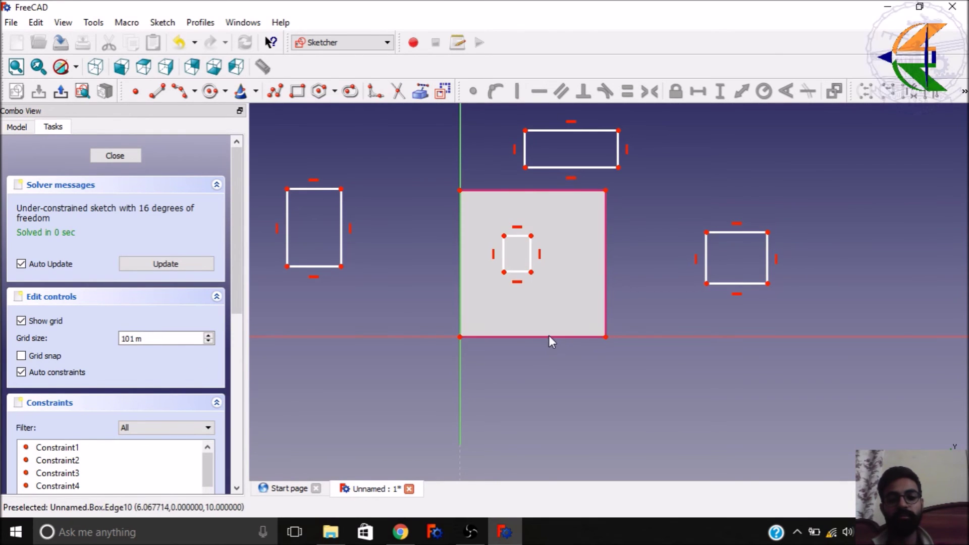
{"action": "right_click", "coordinate": [649, 301]}
Widen the right rectangle towards the cube face, try a tangent constraint between its left edge and the face's right edge, and undo the constraint
{"action": "scroll", "coordinate": [547, 225], "scroll_direction": "up", "scroll_amount": 2}
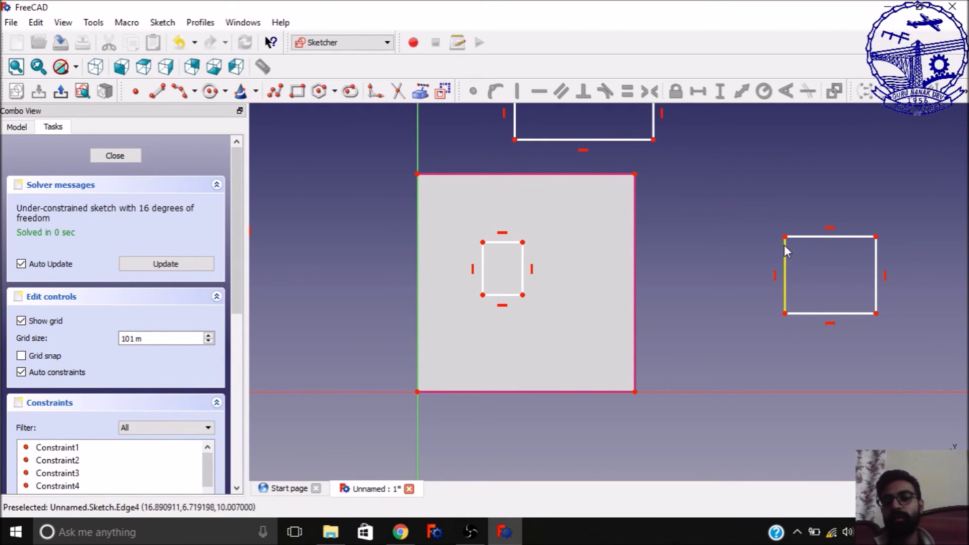
{"action": "left_click_drag", "start_coordinate": [786, 250], "coordinate": [682, 244]}
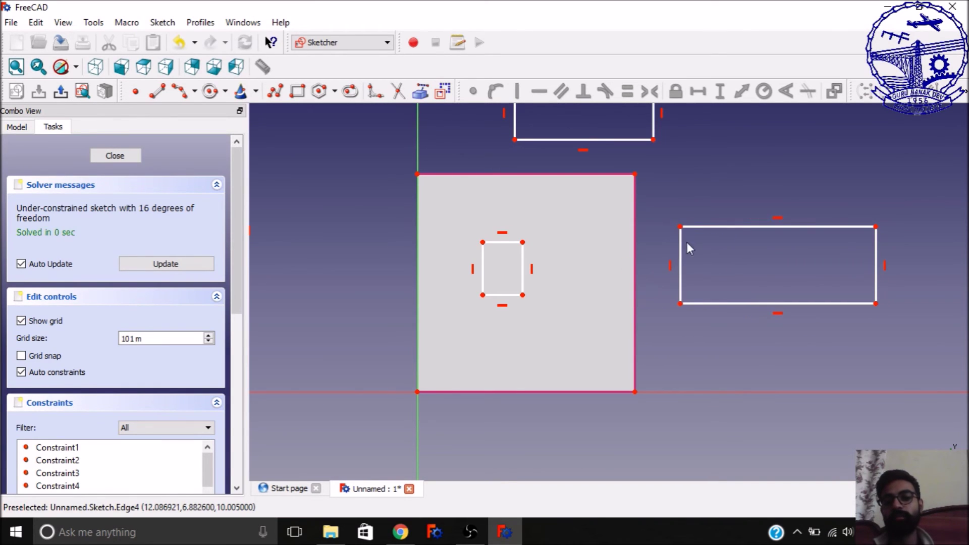
{"action": "left_click", "coordinate": [681, 243]}
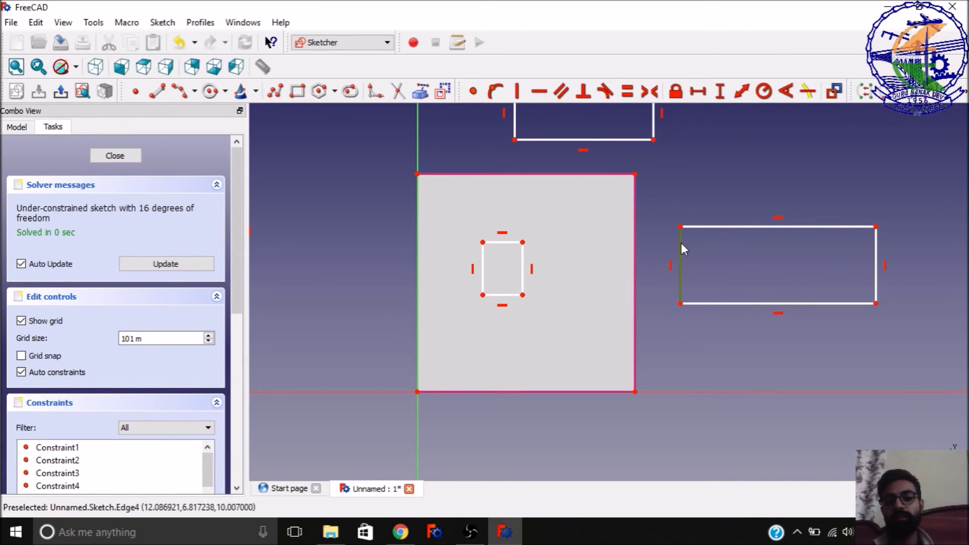
{"action": "left_click", "coordinate": [635, 238]}
{"action": "left_click", "coordinate": [605, 92]}
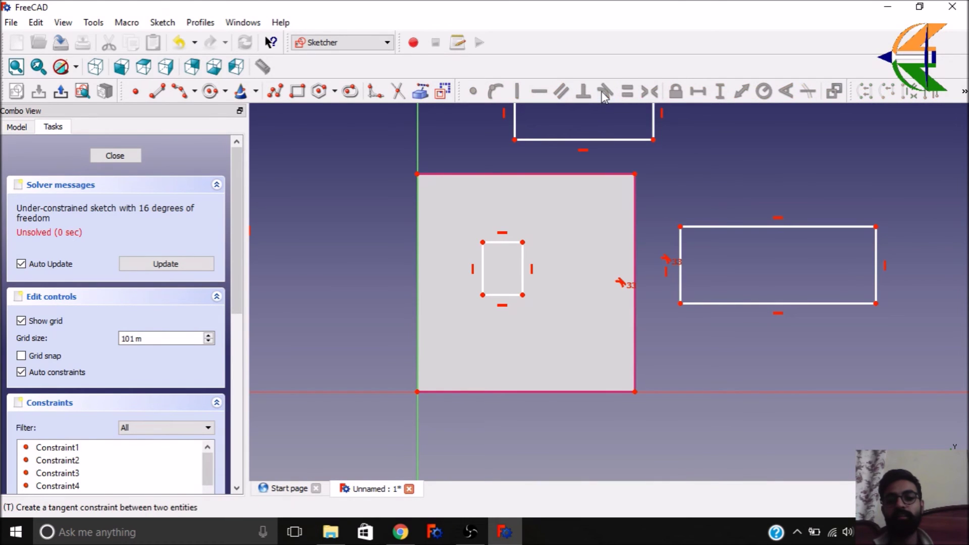
{"action": "key", "text": "ctrl+z"}
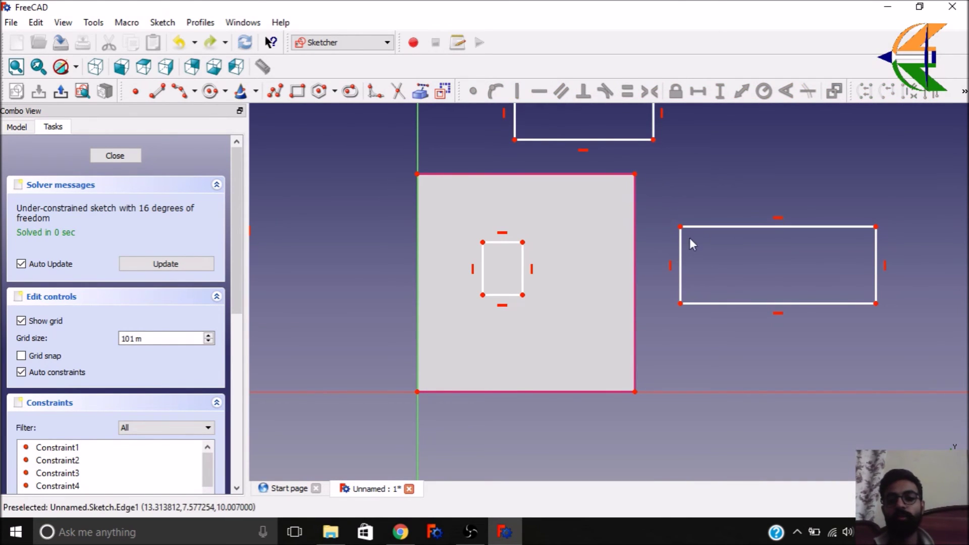
Make the right rectangle's upper left corner coincident with the cube face's upper right corner and enlarge the rectangle freehand
{"action": "left_click", "coordinate": [635, 175]}
{"action": "left_click", "coordinate": [472, 93]}
{"action": "left_click_drag", "start_coordinate": [667, 305], "coordinate": [674, 333]}
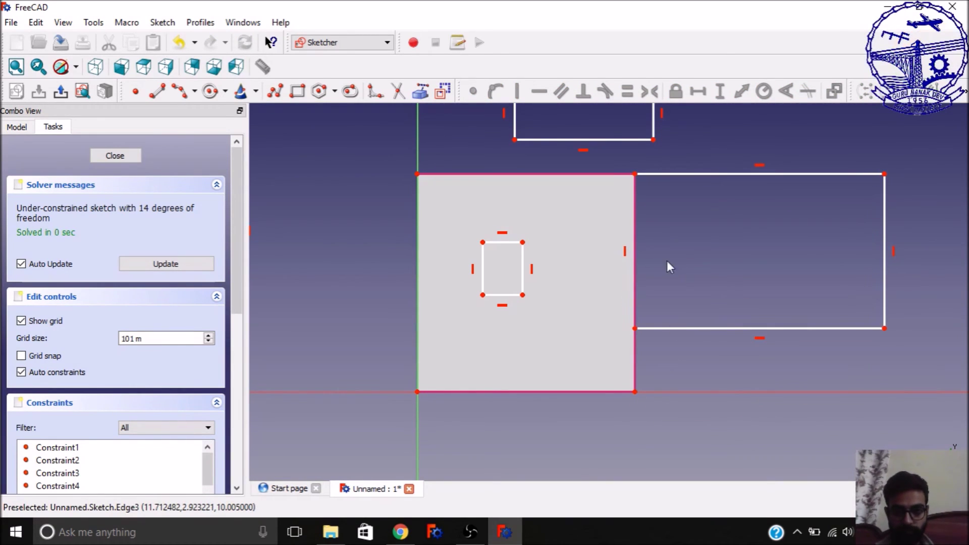
Apply an equal-length constraint between the bottom edge of the rectangle above the face and the face's linked top edge
{"action": "scroll", "coordinate": [551, 323], "scroll_direction": "down", "scroll_amount": 2}
{"action": "scroll", "coordinate": [581, 162], "scroll_direction": "up", "scroll_amount": 2}
{"action": "left_click", "coordinate": [543, 218]}
{"action": "left_click", "coordinate": [528, 252]}
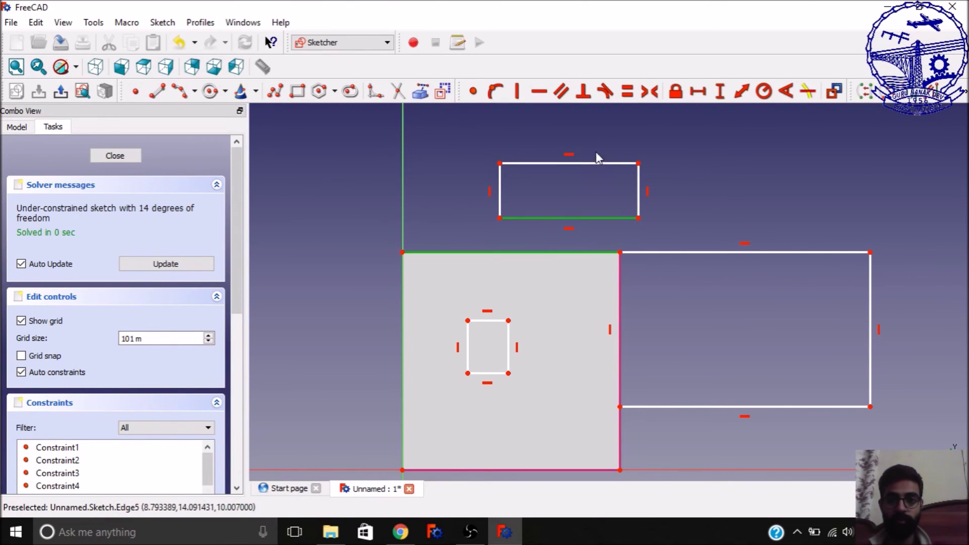
{"action": "left_click", "coordinate": [625, 98]}
Constrain the small inner rectangle's upper left corner to lie on the cube face's linked top edge
{"action": "scroll", "coordinate": [625, 104], "scroll_direction": "down", "scroll_amount": 2}
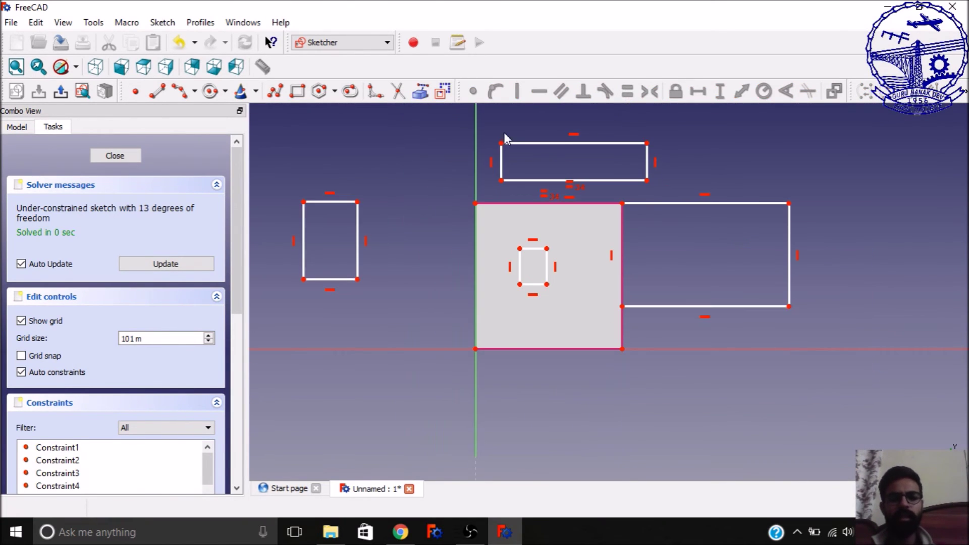
{"action": "scroll", "coordinate": [520, 247], "scroll_direction": "up", "scroll_amount": 2}
{"action": "left_click", "coordinate": [520, 249]}
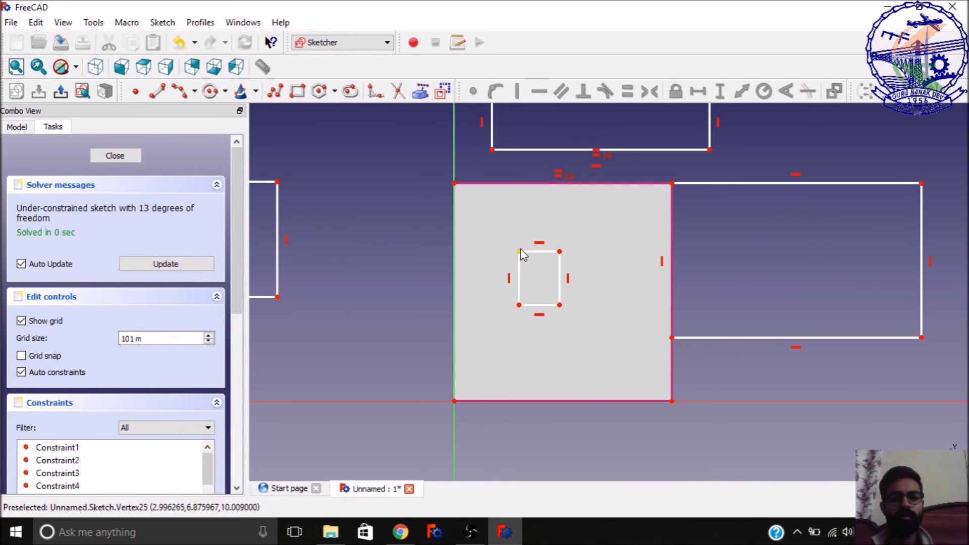
{"action": "left_click", "coordinate": [485, 183]}
{"action": "left_click", "coordinate": [496, 91]}
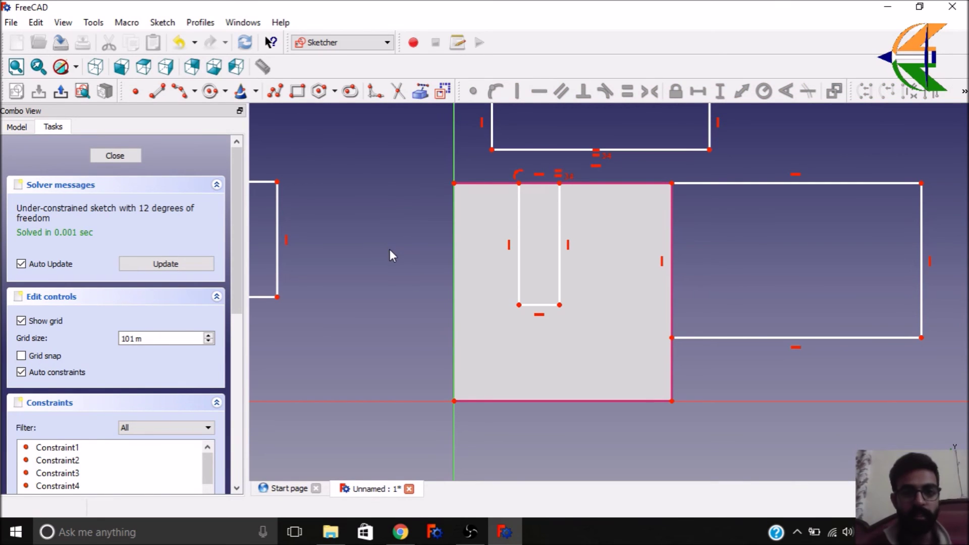
Switch to construction geometry and draw a large construction circle to the right of the cube and rectangles
{"action": "left_click", "coordinate": [450, 95]}
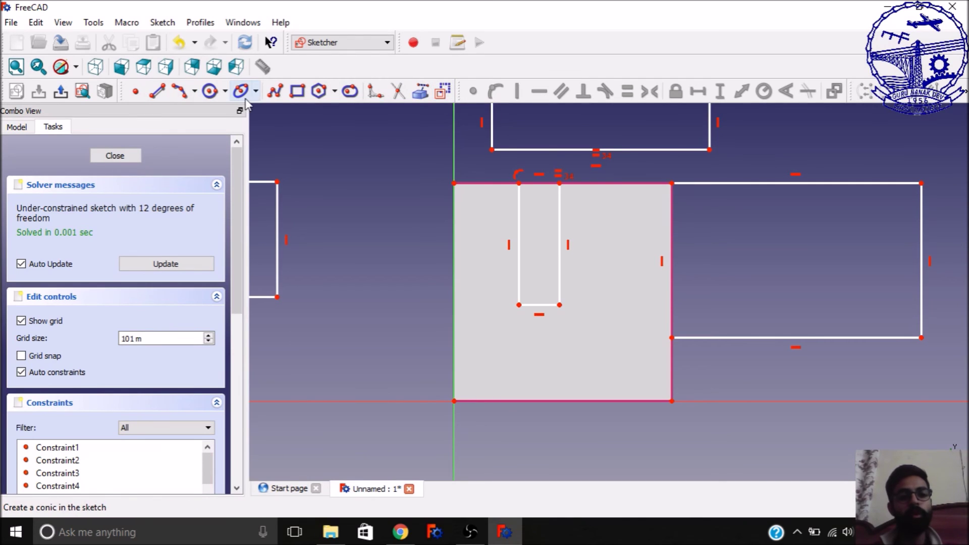
{"action": "scroll", "coordinate": [408, 280], "scroll_direction": "down", "scroll_amount": 3}
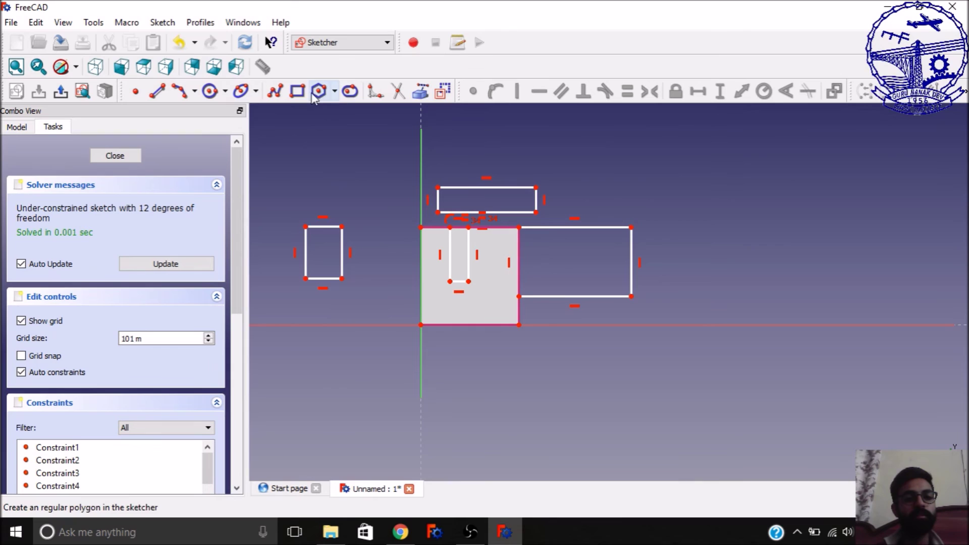
{"action": "scroll", "coordinate": [394, 283], "scroll_direction": "down", "scroll_amount": 5}
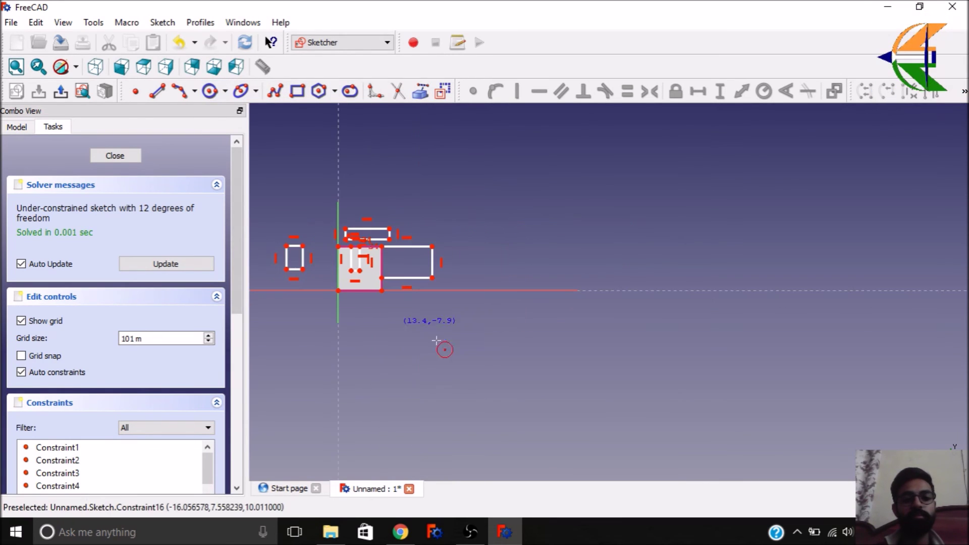
{"action": "left_click", "coordinate": [561, 286]}
{"action": "left_click", "coordinate": [495, 213]}
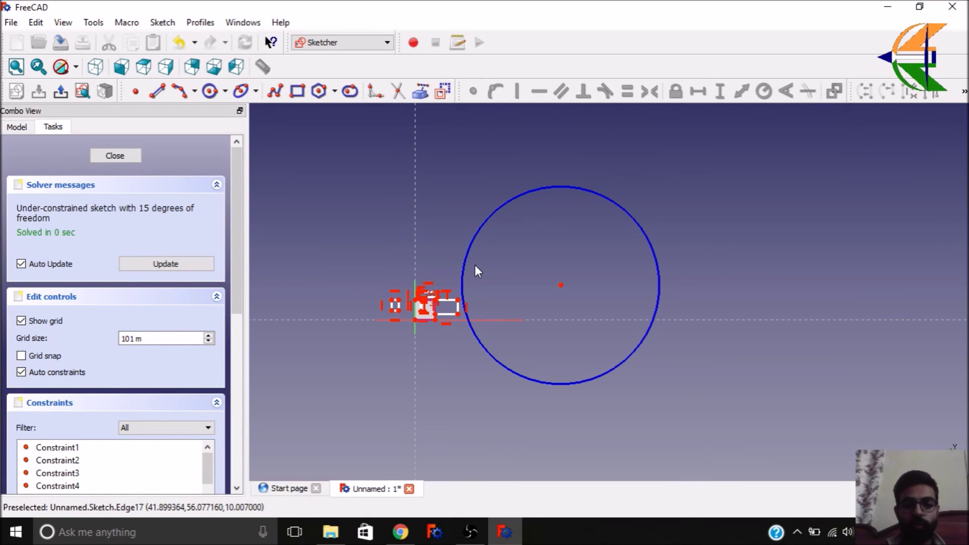
Close the sketch, check in the 3D view how the construction circle is treated, and reopen the sketch for editing
{"action": "scroll", "coordinate": [461, 285], "scroll_direction": "up", "scroll_amount": 4}
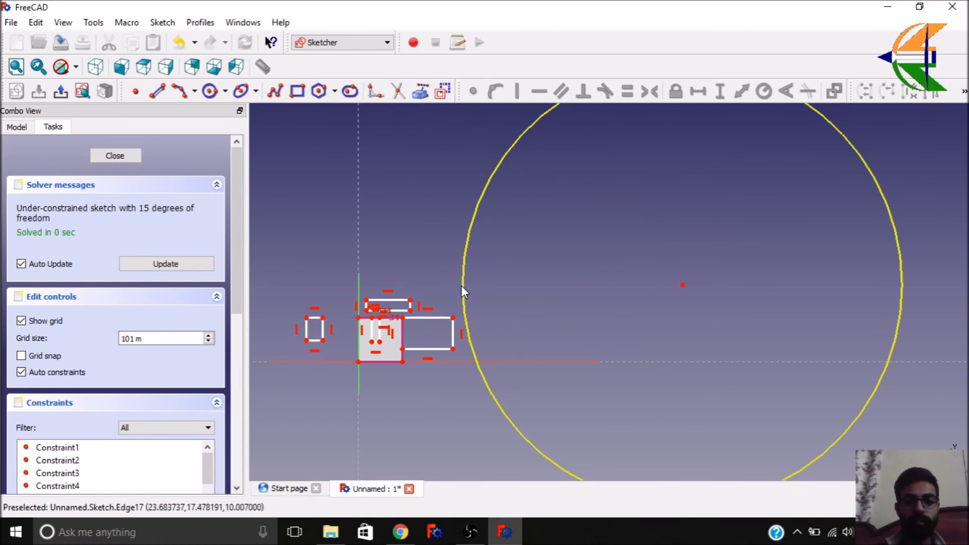
{"action": "left_click", "coordinate": [113, 157]}
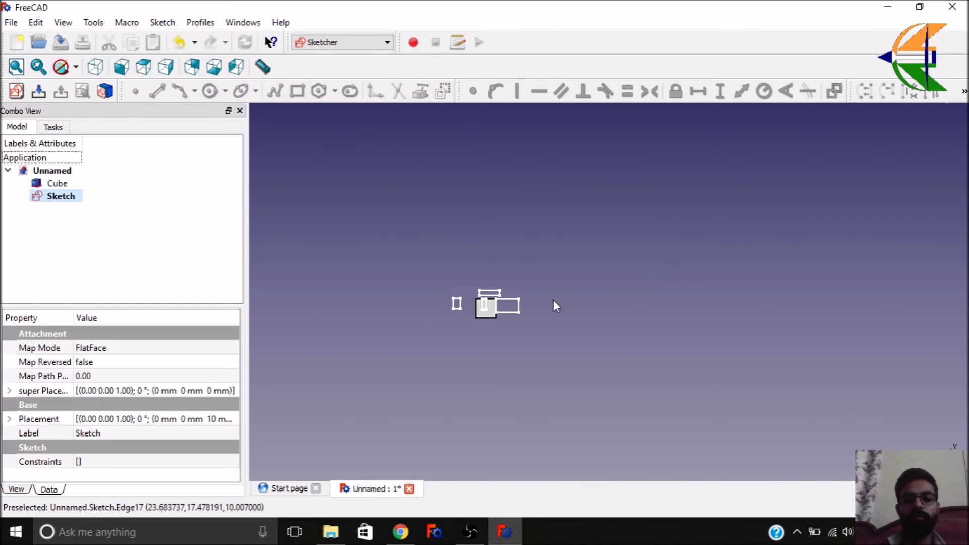
{"action": "scroll", "coordinate": [560, 304], "scroll_direction": "up", "scroll_amount": 3}
{"action": "middle_click_drag", "start_coordinate": [571, 305], "coordinate": [485, 301]}
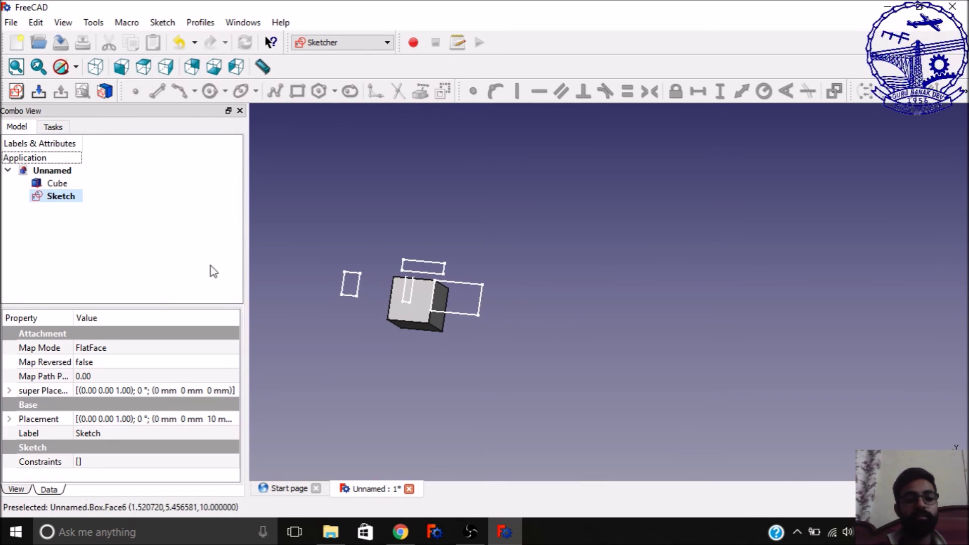
{"action": "double_click", "coordinate": [65, 197]}
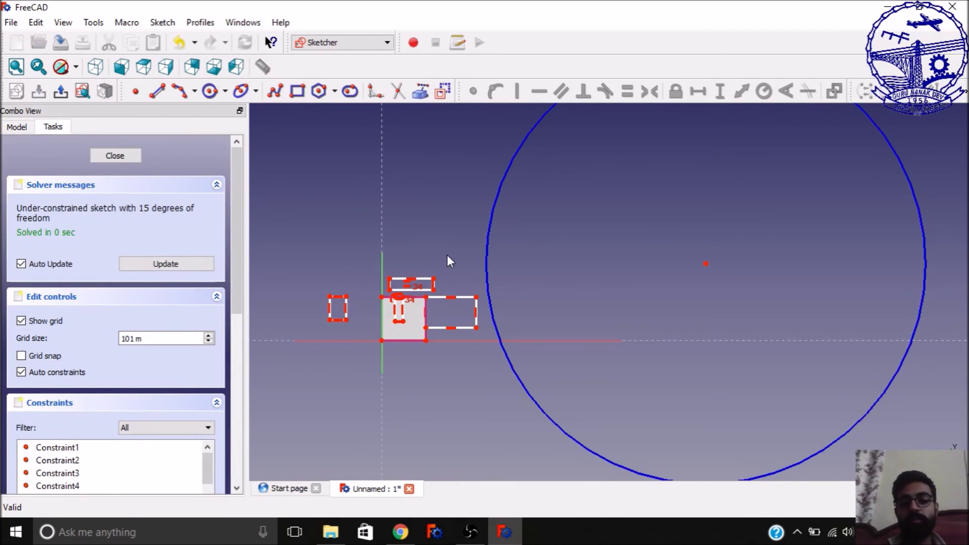
Delete the large construction circle from the sketch
{"action": "scroll", "coordinate": [449, 257], "scroll_direction": "down", "scroll_amount": 5}
{"action": "scroll", "coordinate": [468, 233], "scroll_direction": "up", "scroll_amount": 4}
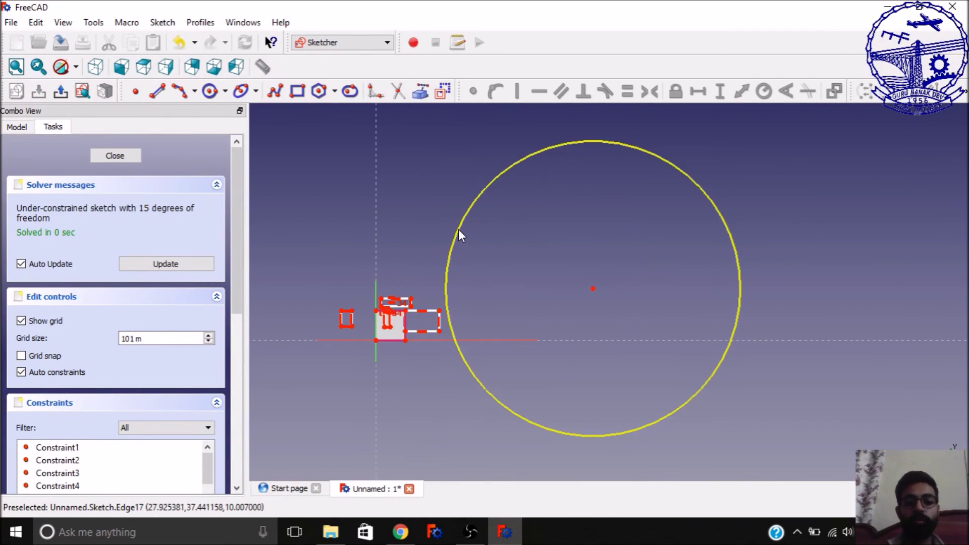
{"action": "left_click", "coordinate": [459, 234]}
{"action": "key", "text": "Delete"}
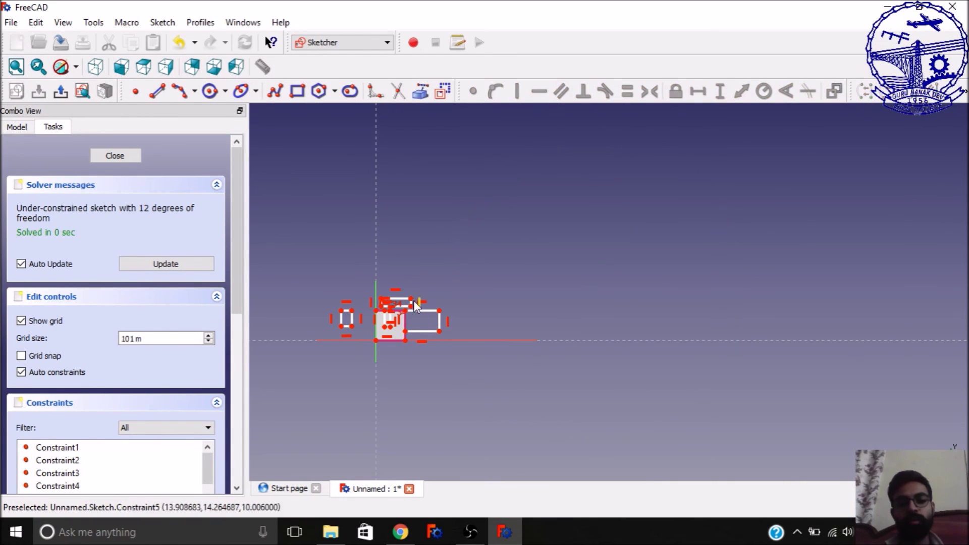
Draw a vertical construction line on the cube face, just right of the inner rectangle, and shift it slightly downwards
{"action": "scroll", "coordinate": [382, 333], "scroll_direction": "up", "scroll_amount": 2}
{"action": "scroll", "coordinate": [382, 336], "scroll_direction": "up", "scroll_amount": 3}
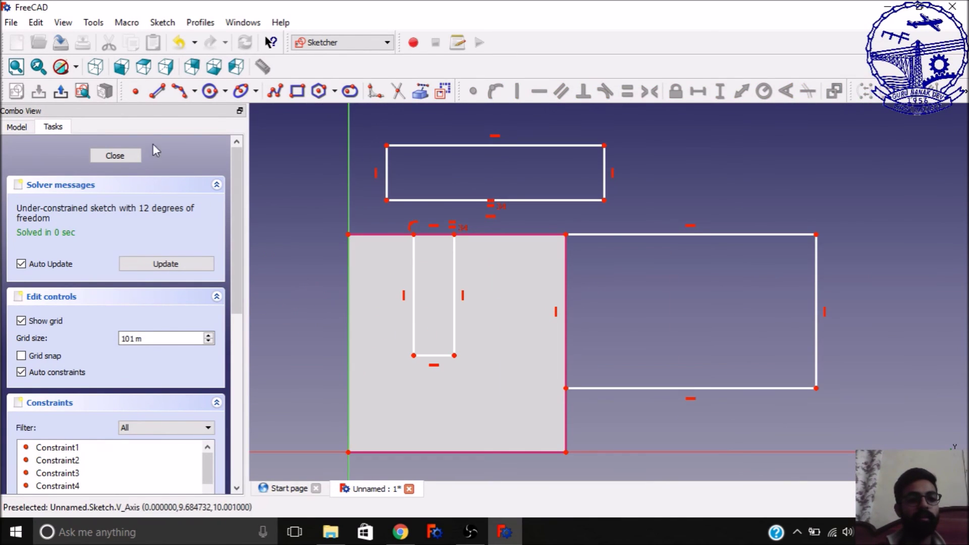
{"action": "left_click", "coordinate": [158, 92]}
{"action": "left_click", "coordinate": [473, 290]}
{"action": "left_click", "coordinate": [474, 392]}
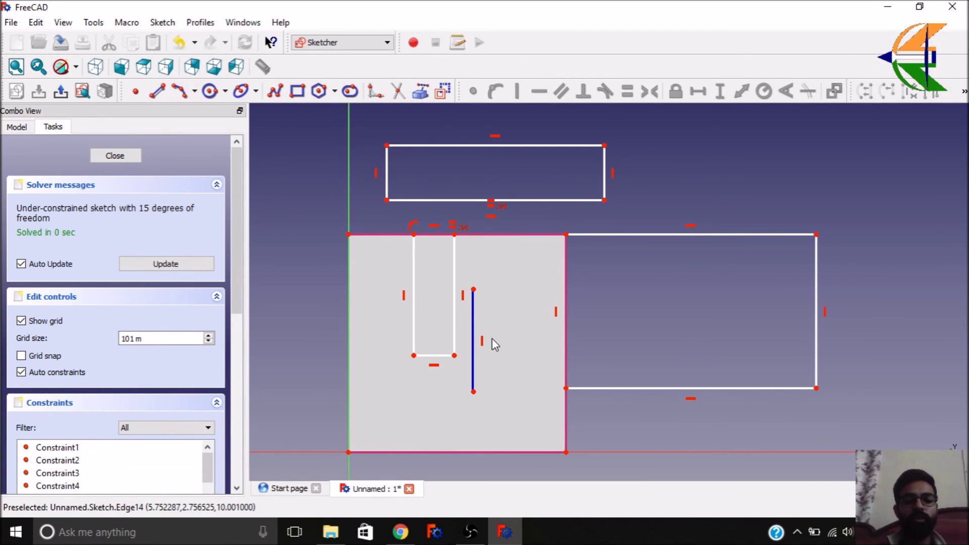
{"action": "mouse_move", "coordinate": [476, 322]}
{"action": "left_mouse_down"}
{"action": "mouse_move", "coordinate": [489, 319]}
{"action": "mouse_move", "coordinate": [480, 323]}
{"action": "left_mouse_up"}
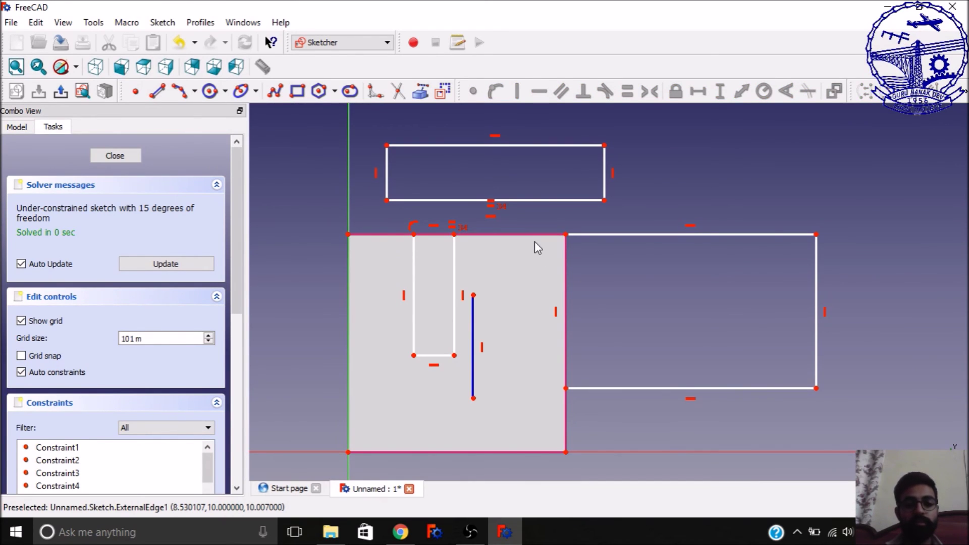
Return to the top view and make the cube face's two upper corners symmetric about the vertical construction line
{"action": "mouse_move", "coordinate": [567, 261]}
{"action": "middle_mouse_down"}
{"action": "mouse_move", "coordinate": [660, 305]}
{"action": "mouse_move", "coordinate": [606, 318]}
{"action": "mouse_move", "coordinate": [566, 244]}
{"action": "middle_mouse_up"}
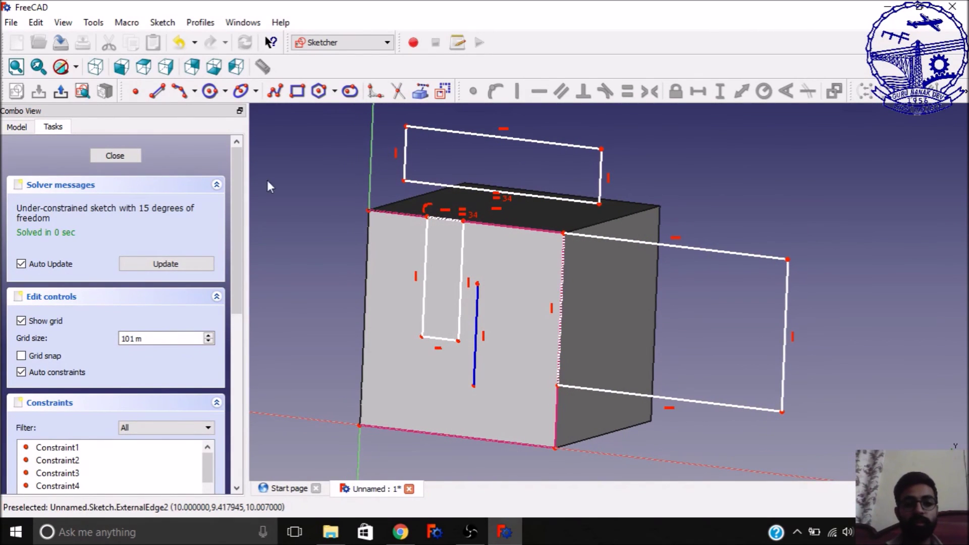
{"action": "left_click", "coordinate": [144, 66]}
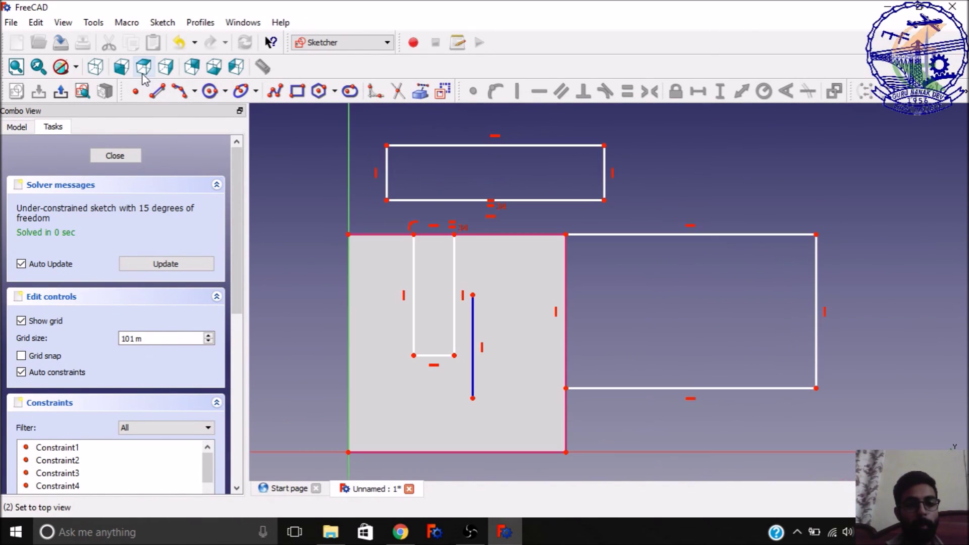
{"action": "left_click", "coordinate": [348, 235]}
{"action": "left_click", "coordinate": [567, 234]}
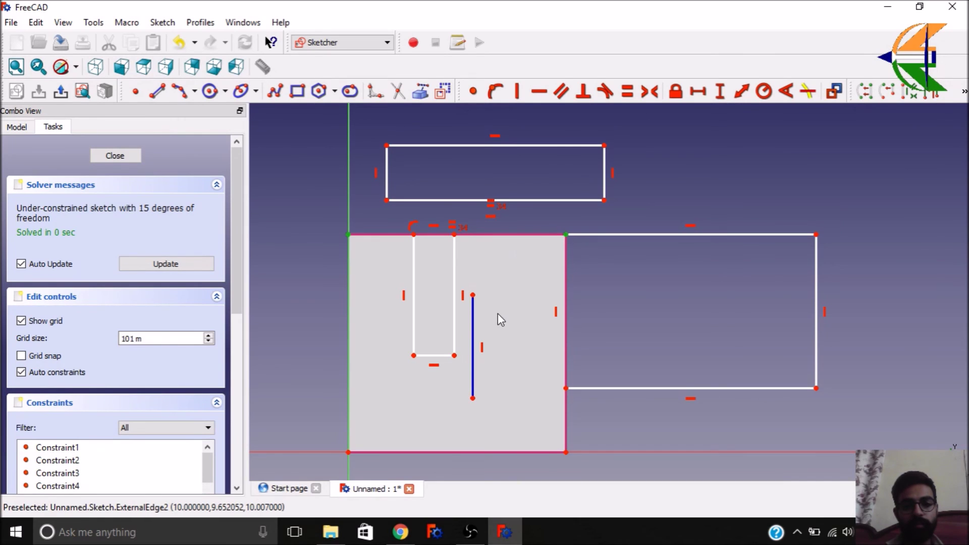
{"action": "left_click", "coordinate": [473, 309]}
{"action": "left_click", "coordinate": [650, 91]}
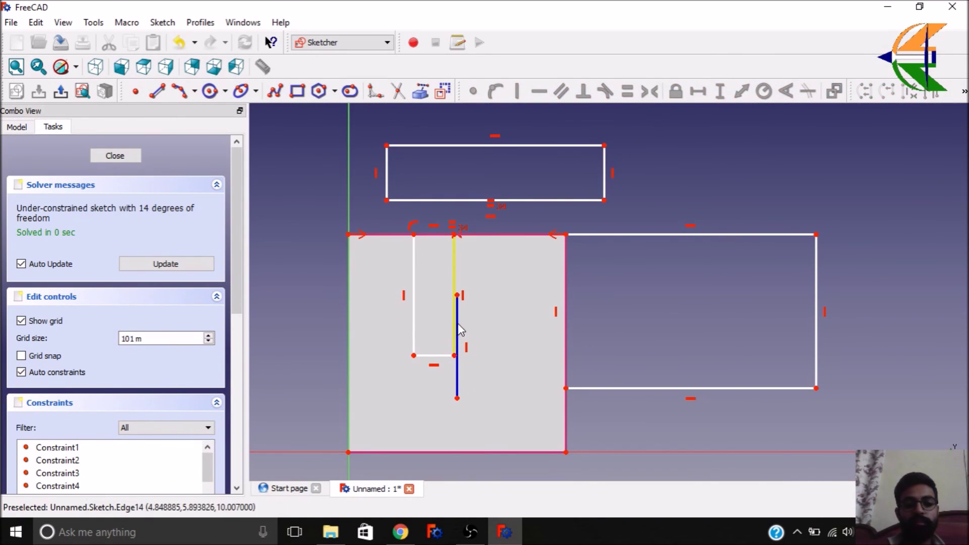
Slide the construction line up slightly and stretch the inner rectangle so it spans both sides of the line
{"action": "mouse_move", "coordinate": [460, 328]}
{"action": "left_mouse_down"}
{"action": "mouse_move", "coordinate": [457, 296]}
{"action": "mouse_move", "coordinate": [457, 319]}
{"action": "left_mouse_up"}
{"action": "left_click_drag", "start_coordinate": [455, 269], "coordinate": [515, 270]}
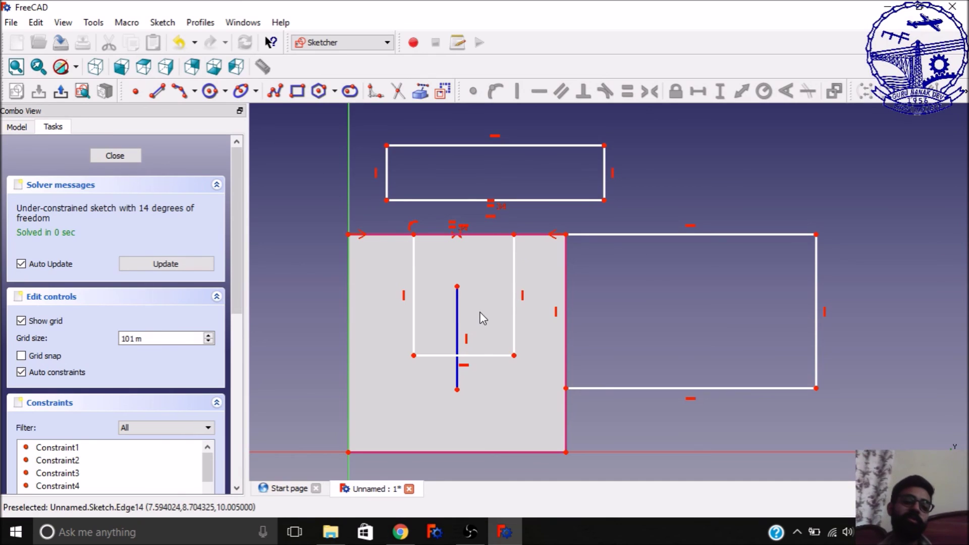
{"action": "left_click_drag", "start_coordinate": [414, 356], "coordinate": [406, 366]}
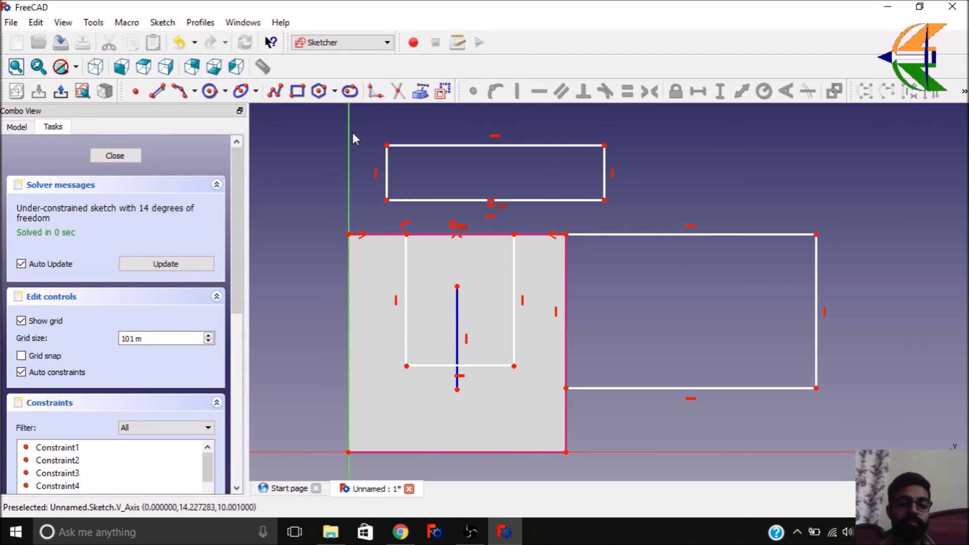
Make the inner rectangle's two lower corners symmetric about the vertical construction line
{"action": "scroll", "coordinate": [429, 336], "scroll_direction": "up", "scroll_amount": 4}
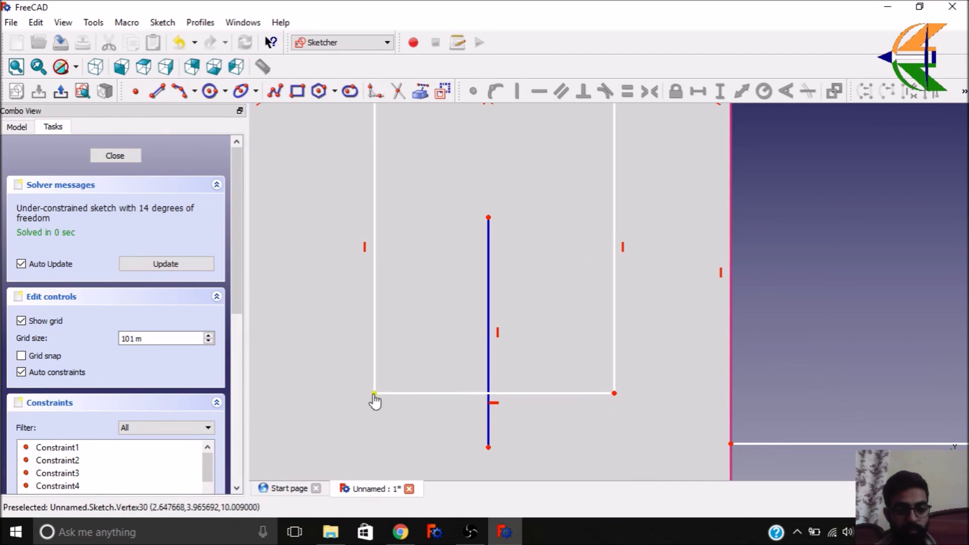
{"action": "left_click", "coordinate": [406, 366]}
{"action": "left_click", "coordinate": [615, 394]}
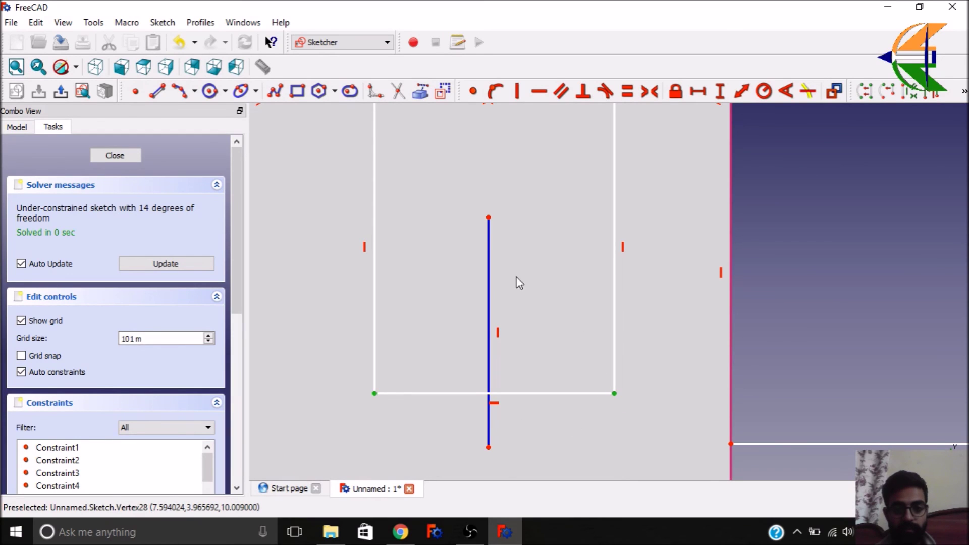
{"action": "left_click", "coordinate": [489, 260]}
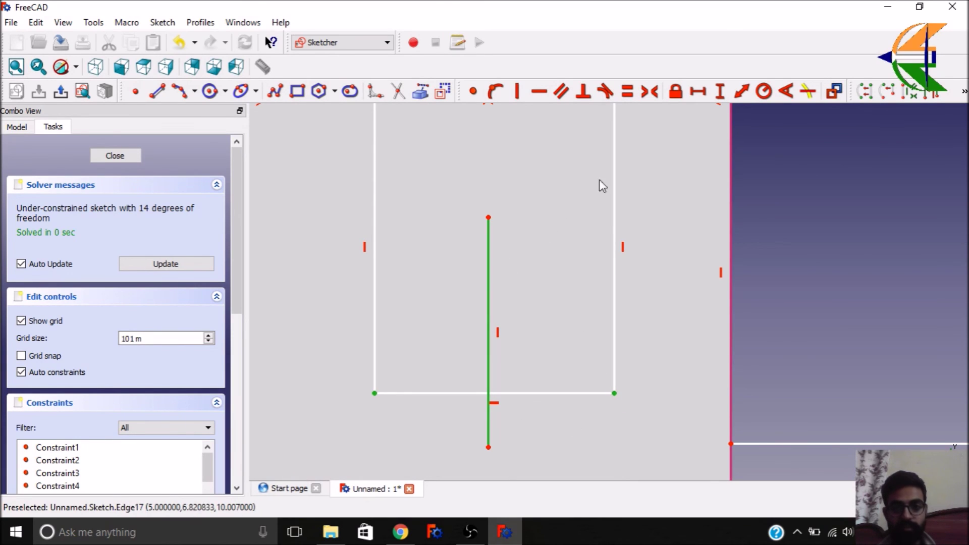
{"action": "left_click", "coordinate": [650, 92]}
Fillet the upper right corner of the rectangle above the cube face and enlarge the fillet arc freehand
{"action": "scroll", "coordinate": [461, 314], "scroll_direction": "down", "scroll_amount": 5}
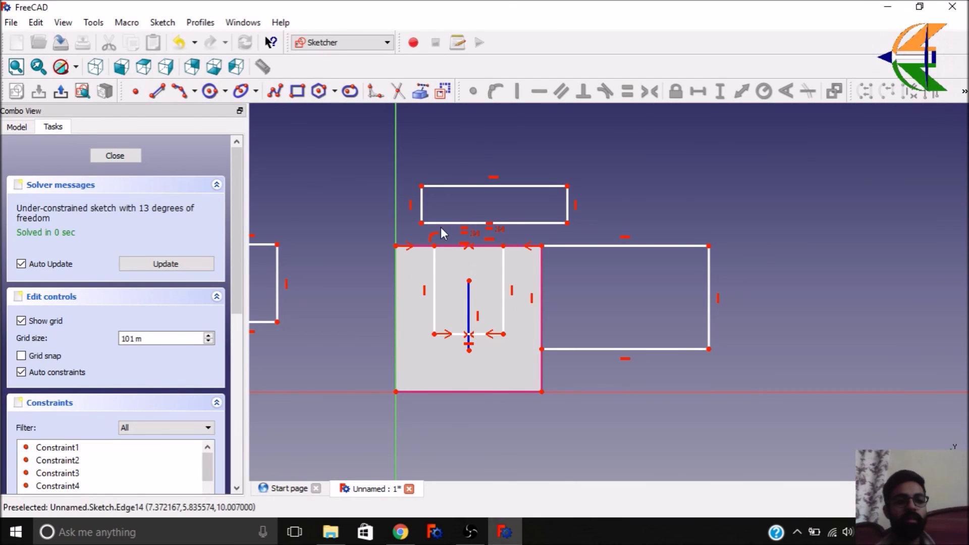
{"action": "left_click", "coordinate": [375, 91]}
{"action": "scroll", "coordinate": [614, 182], "scroll_direction": "up", "scroll_amount": 5}
{"action": "left_click", "coordinate": [559, 213]}
{"action": "left_click", "coordinate": [611, 248]}
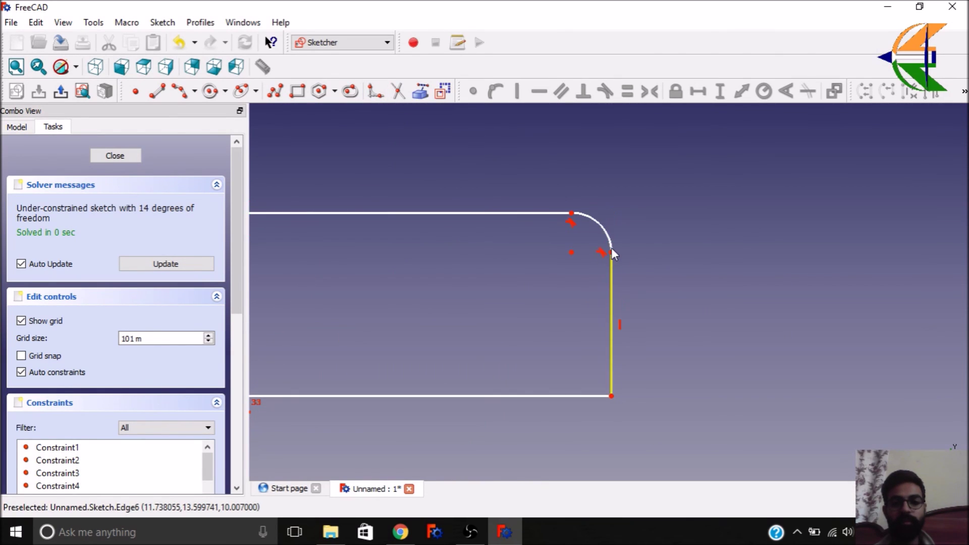
{"action": "left_click_drag", "start_coordinate": [604, 223], "coordinate": [638, 197]}
{"action": "left_click", "coordinate": [623, 212]}
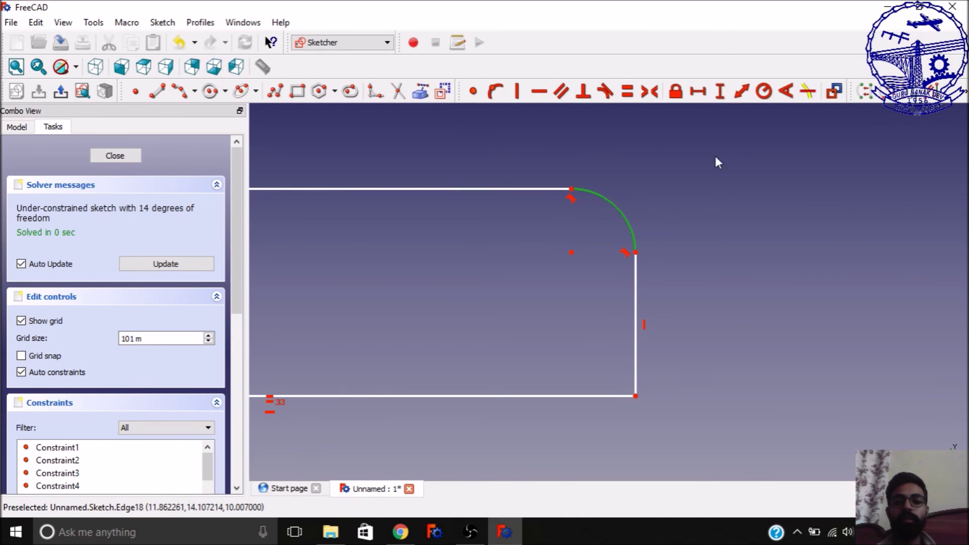
Start a radius constraint on the fillet arc and cancel it without setting a value
{"action": "left_click", "coordinate": [765, 92]}
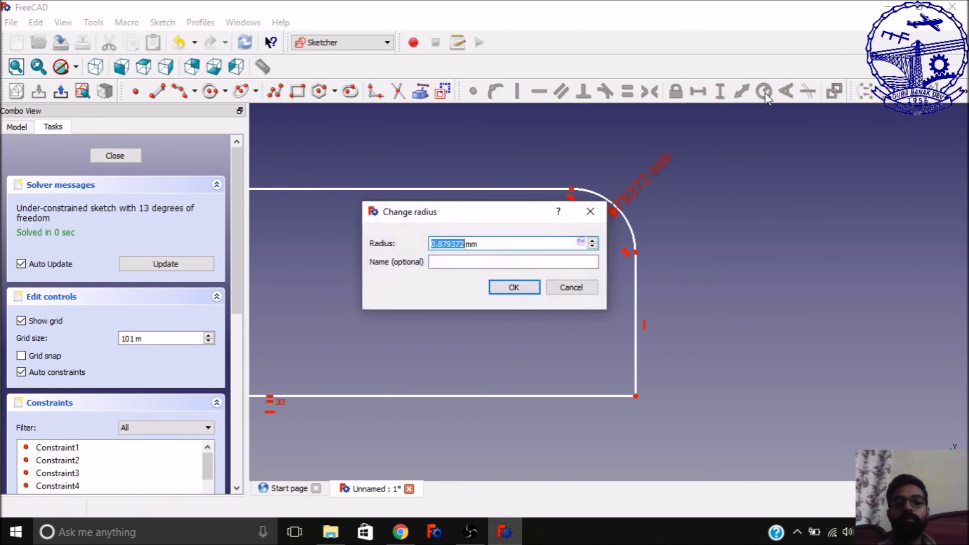
{"action": "left_click", "coordinate": [571, 290]}
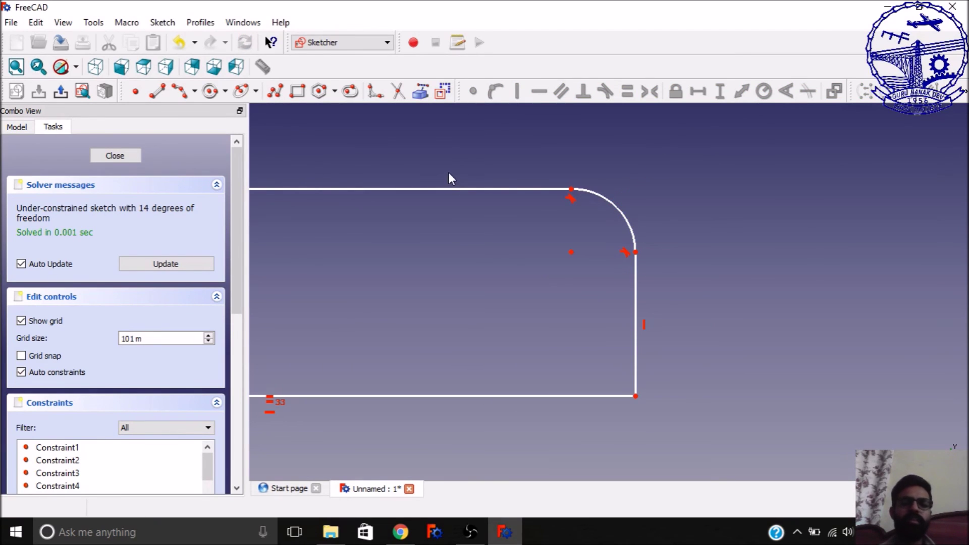
{"action": "left_click", "coordinate": [399, 91]}
{"action": "scroll", "coordinate": [429, 157], "scroll_direction": "down", "scroll_amount": 5}
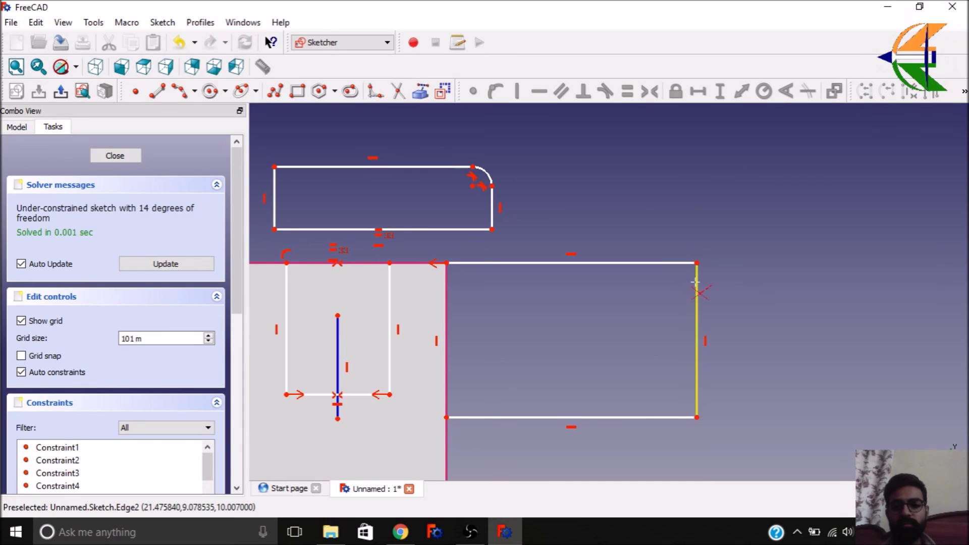
{"action": "key", "text": "t"}
{"action": "key", "text": "r"}
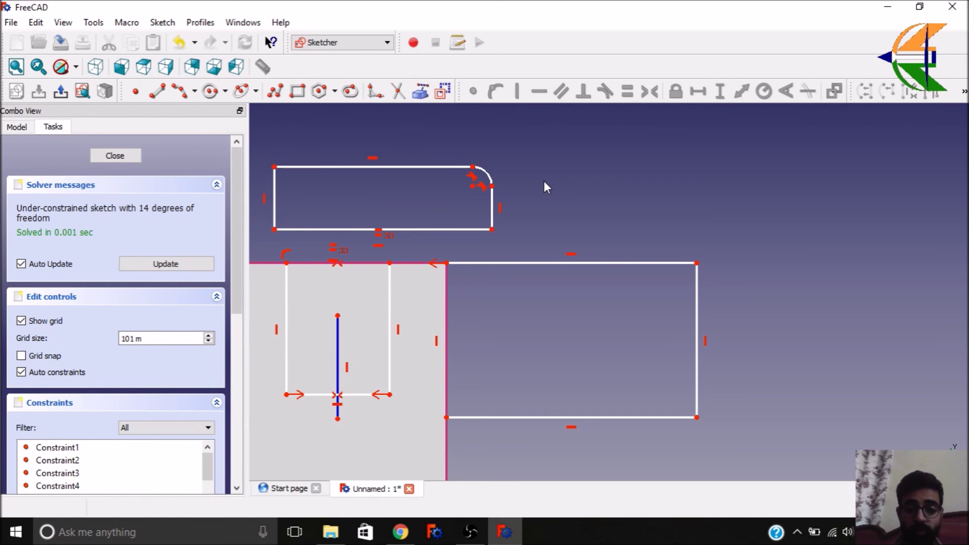
{"action": "scroll", "coordinate": [597, 202], "scroll_direction": "down", "scroll_amount": 2}
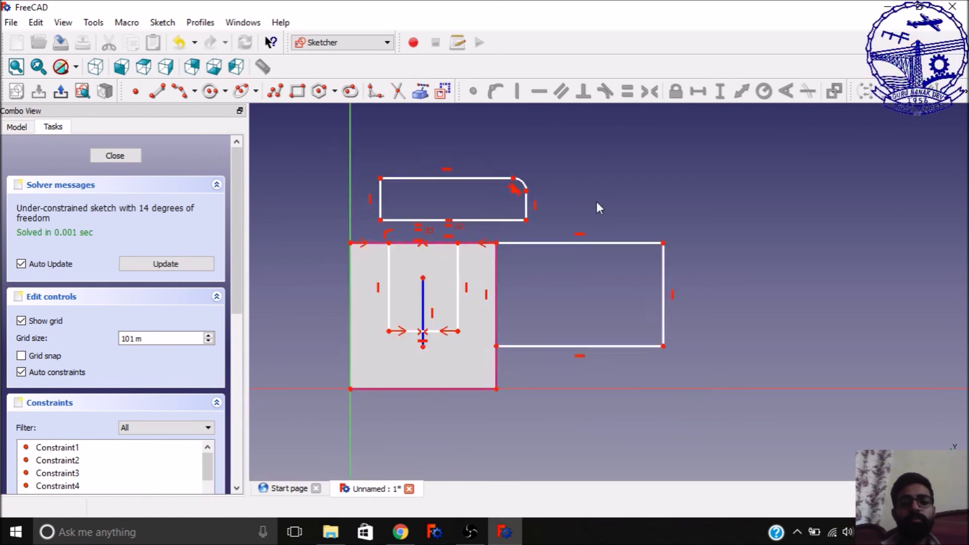
{"action": "scroll", "coordinate": [596, 202], "scroll_direction": "down", "scroll_amount": 2}
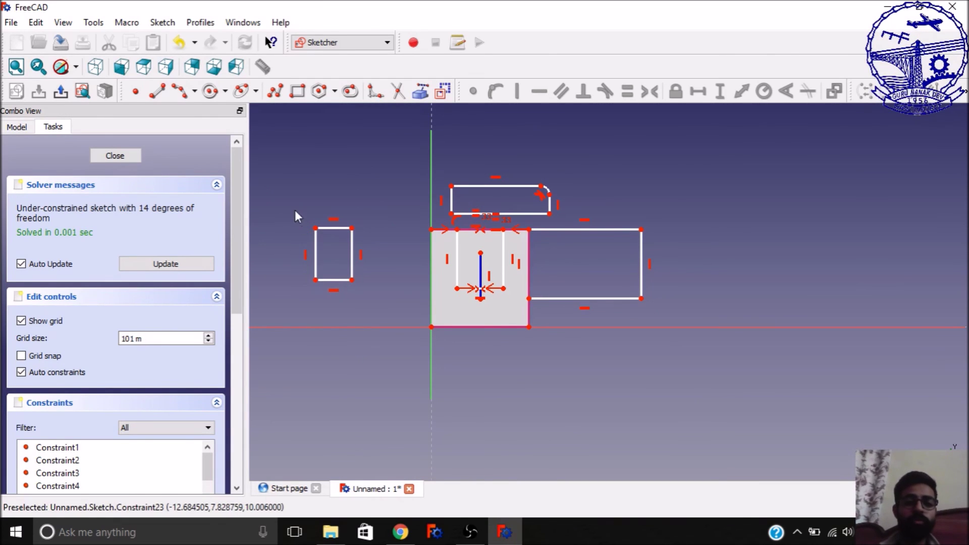